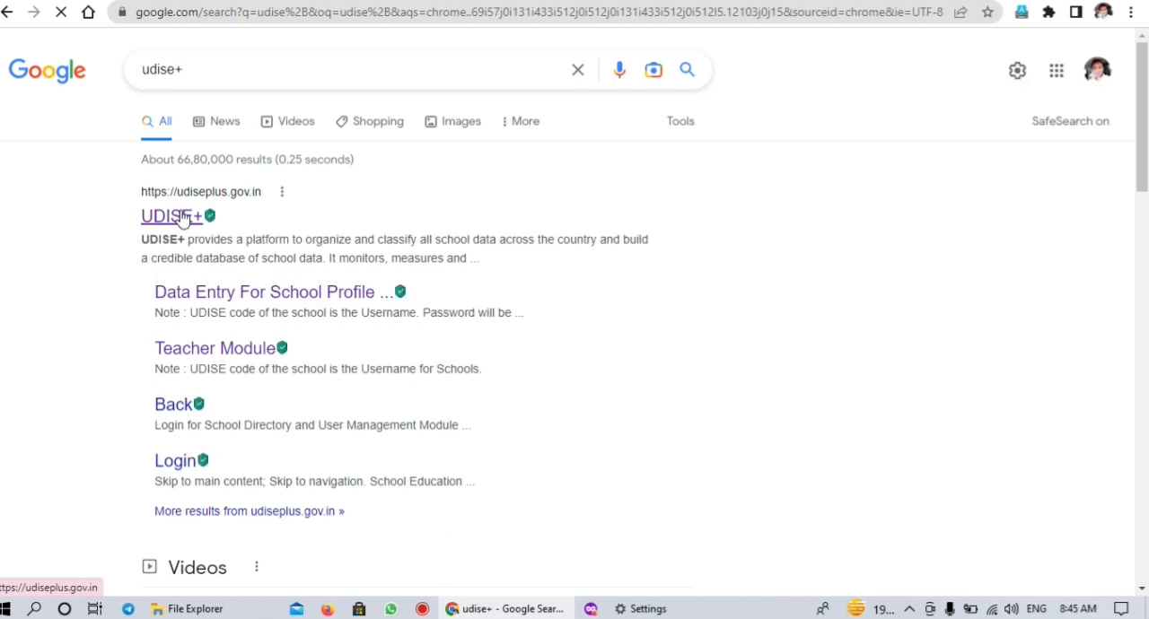
# Open the UDISE+ website from the search results and go to the 2022-23 Profile and Facilities login page
pyautogui.click(182, 218)
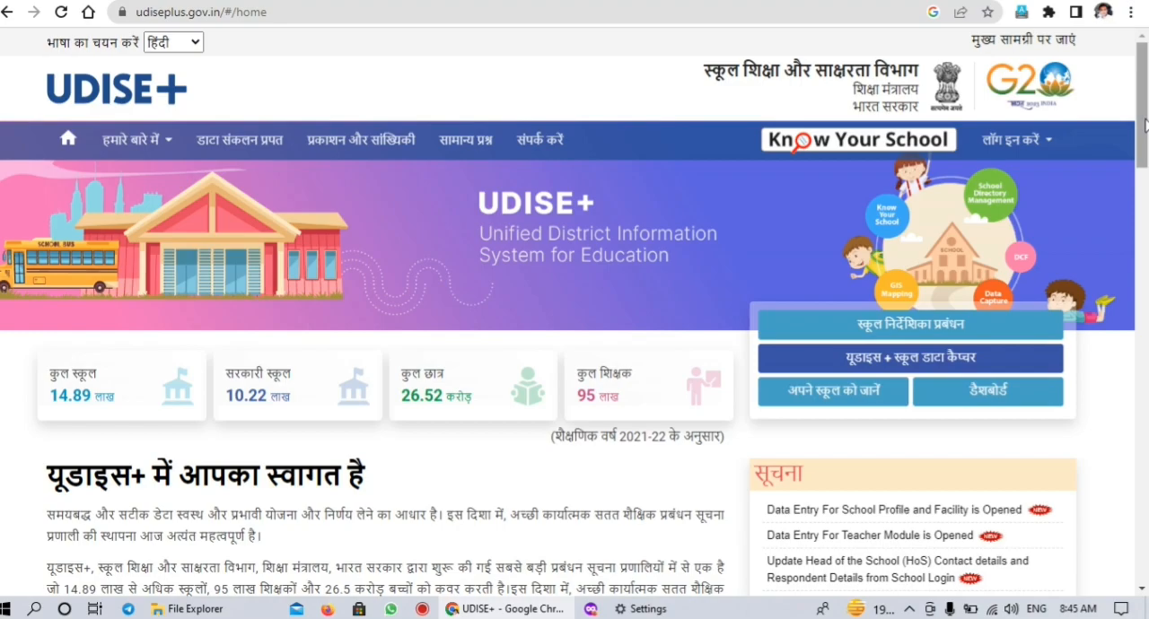
pyautogui.moveTo(1144, 124)
pyautogui.mouseDown()
pyautogui.moveTo(1144, 538)
pyautogui.moveTo(1146, 106)
pyautogui.mouseUp()
pyautogui.click(996, 145)
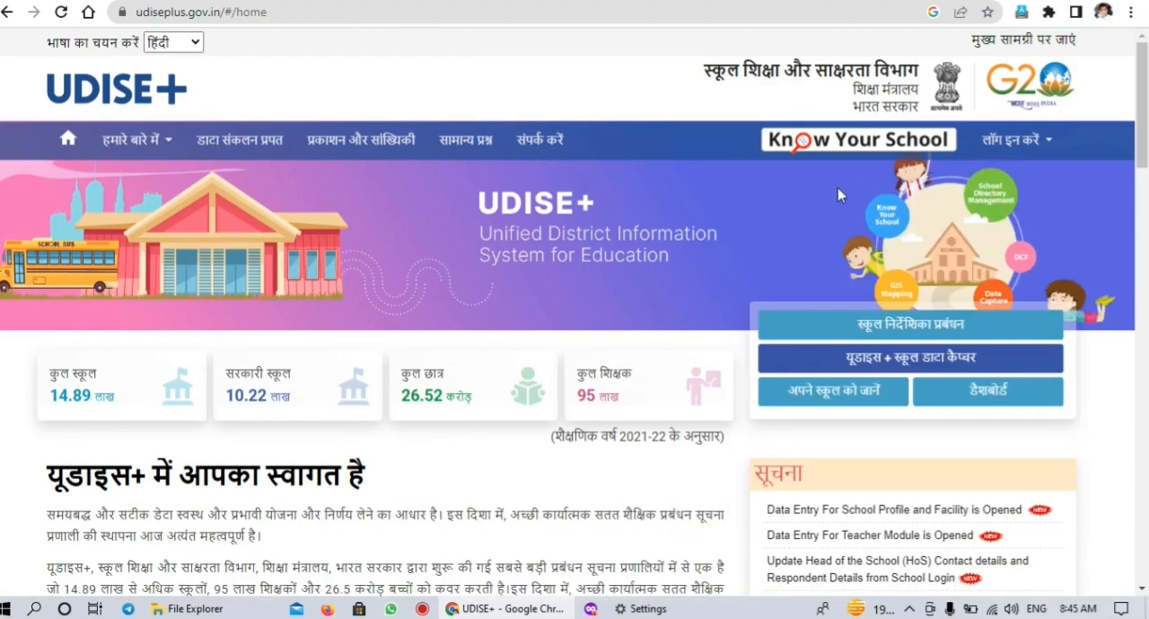
pyautogui.moveTo(1029, 147)
pyautogui.moveTo(1146, 141); pyautogui.dragTo(1146, 307)
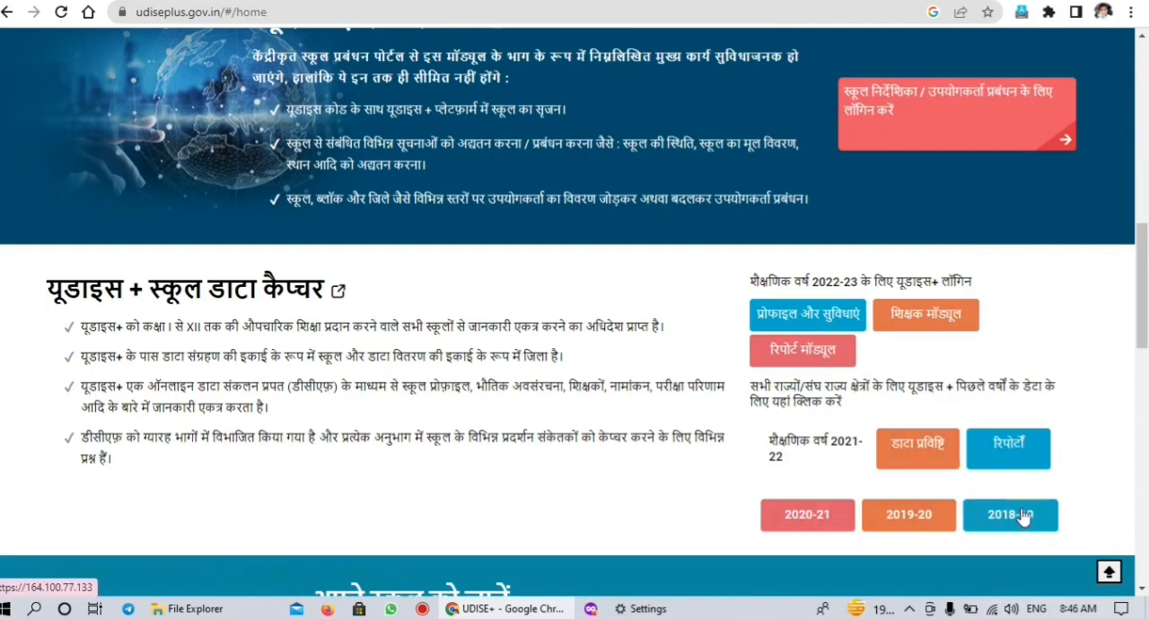
pyautogui.moveTo(1142, 287); pyautogui.dragTo(1128, 64)
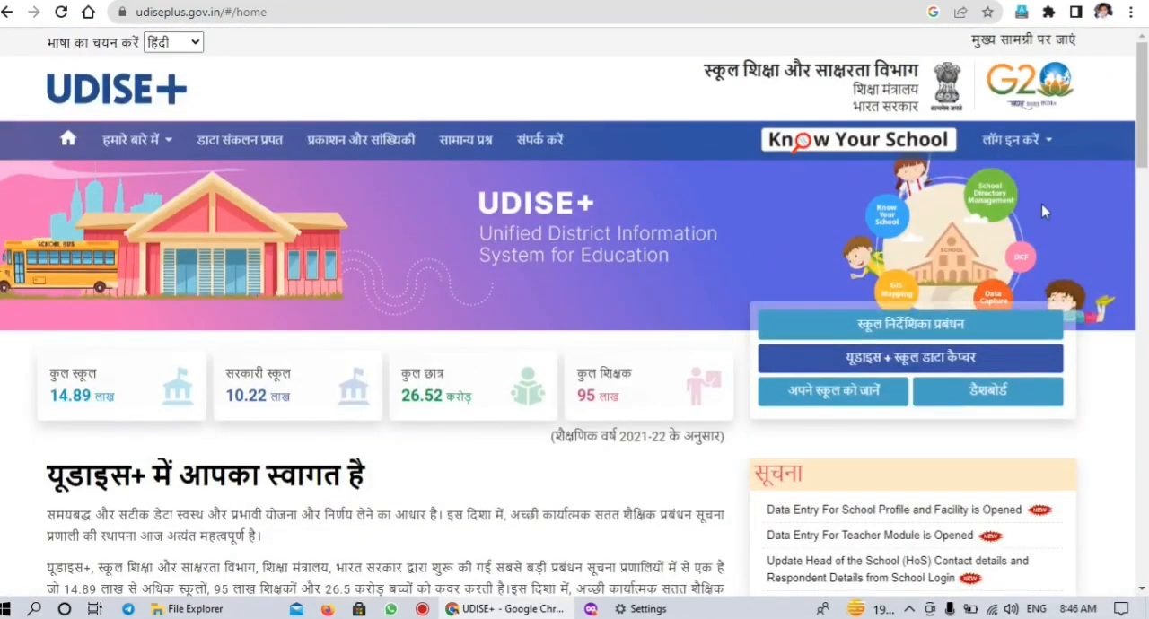
pyautogui.click(1022, 142)
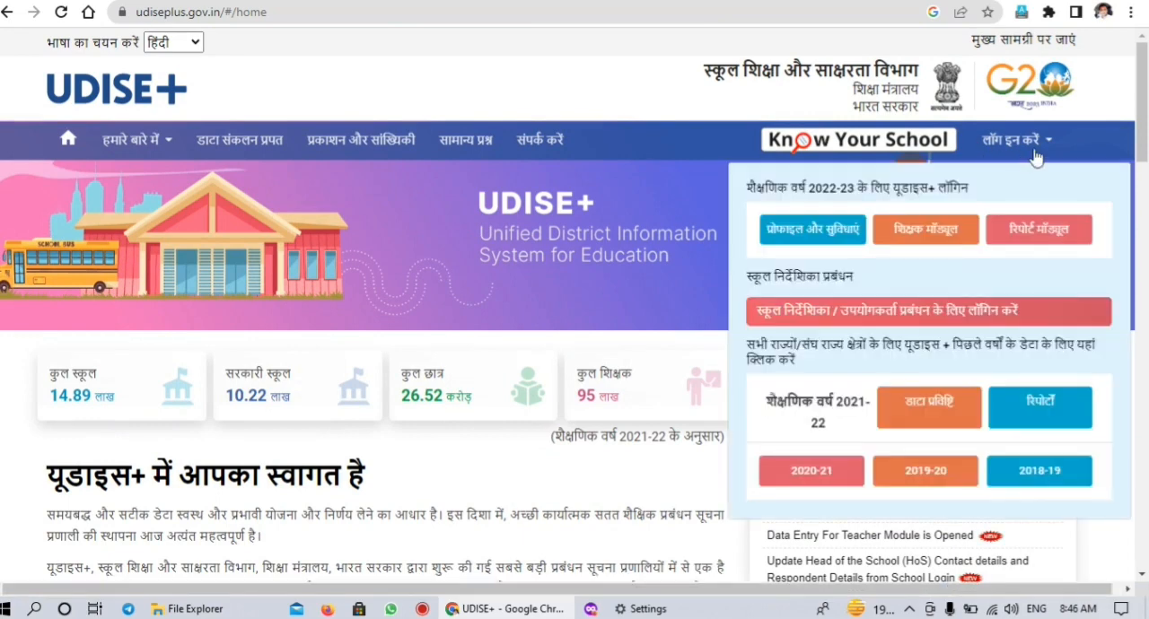
pyautogui.click(804, 236)
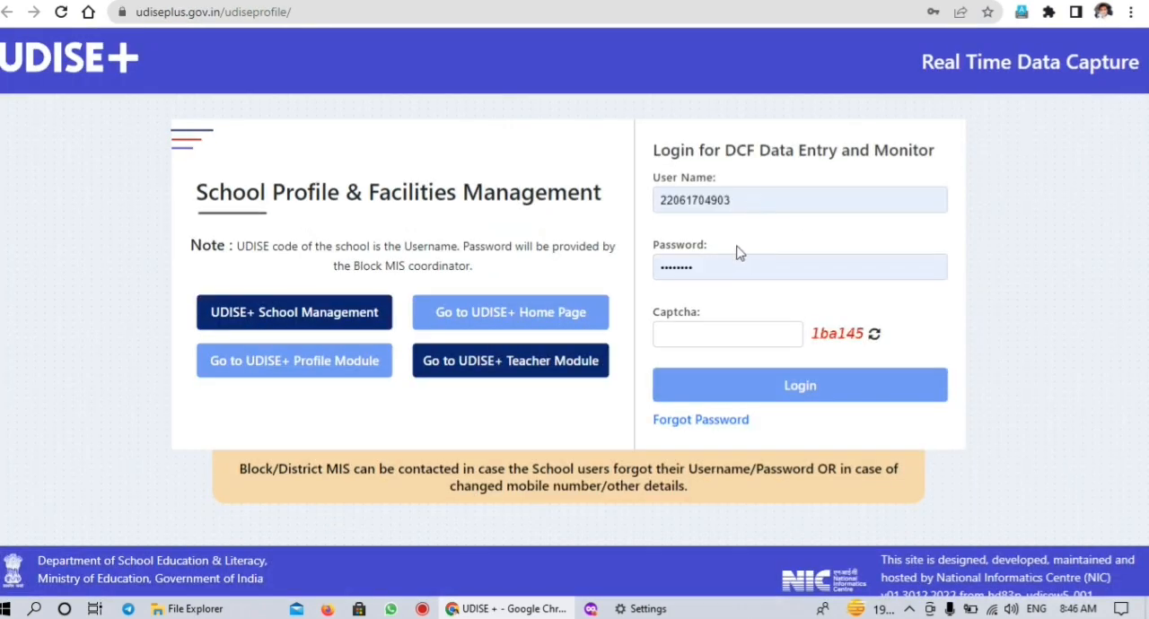
# Log in with the prefilled school credentials and the captcha, and open the Profile & Facility module, acknowledging its important notes
pyautogui.click(721, 337)
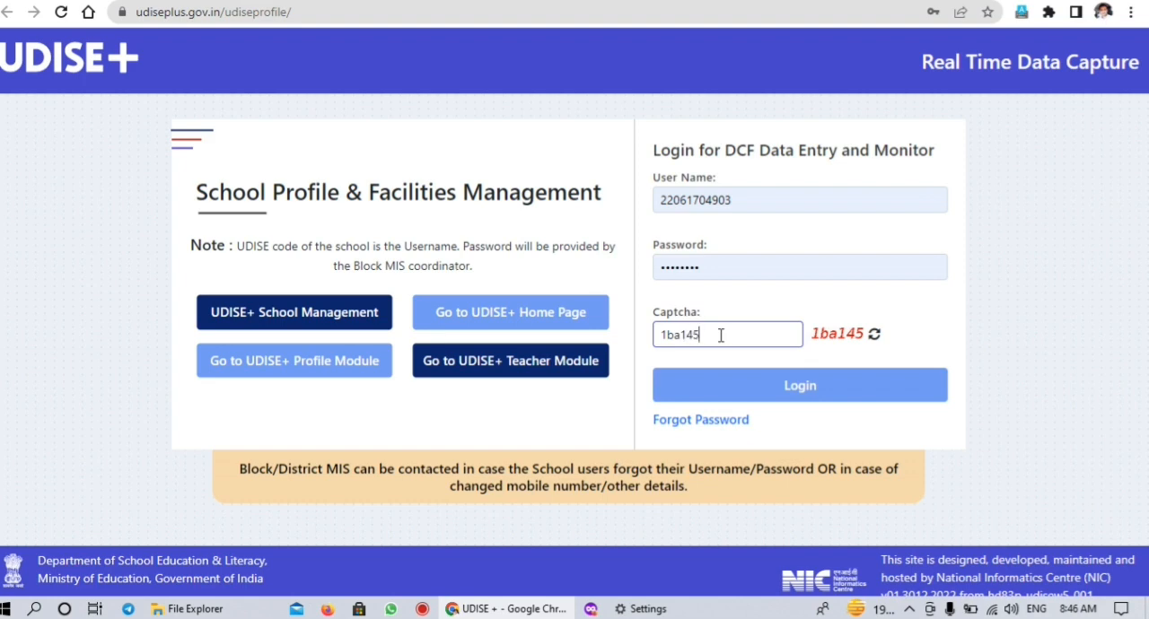
pyautogui.click(779, 386)
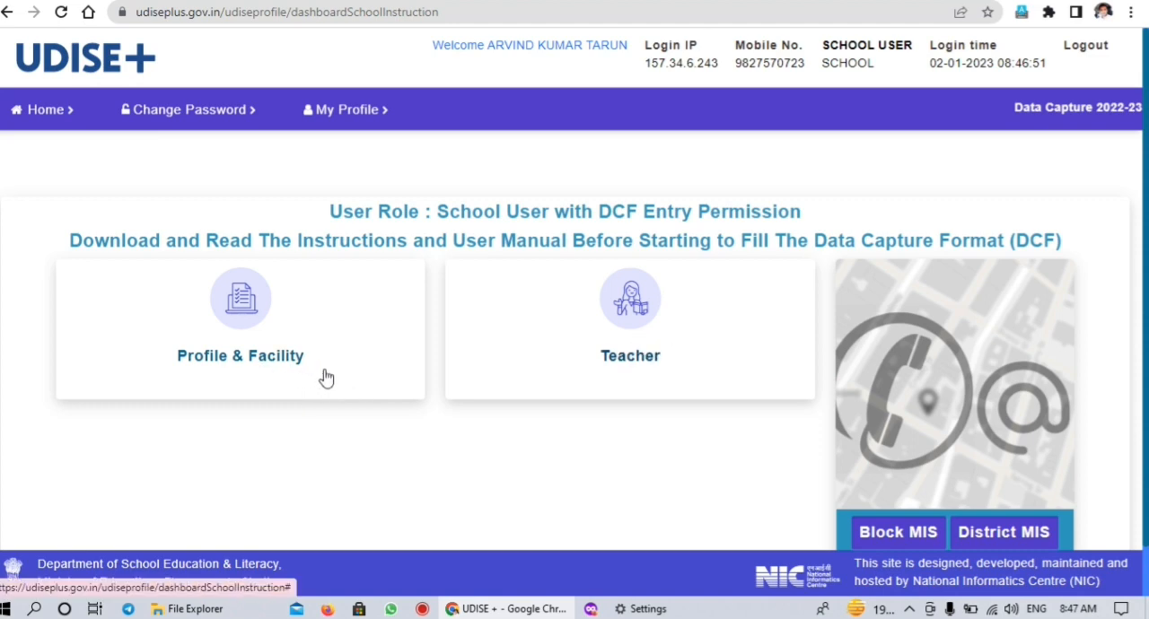
pyautogui.click(252, 326)
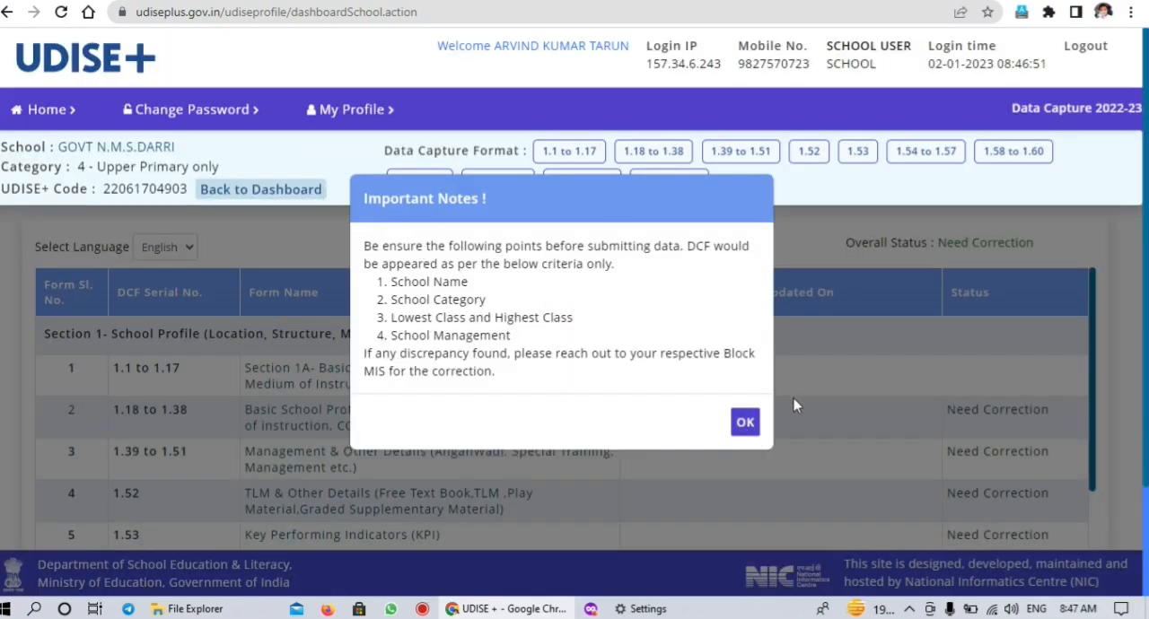
pyautogui.click(746, 422)
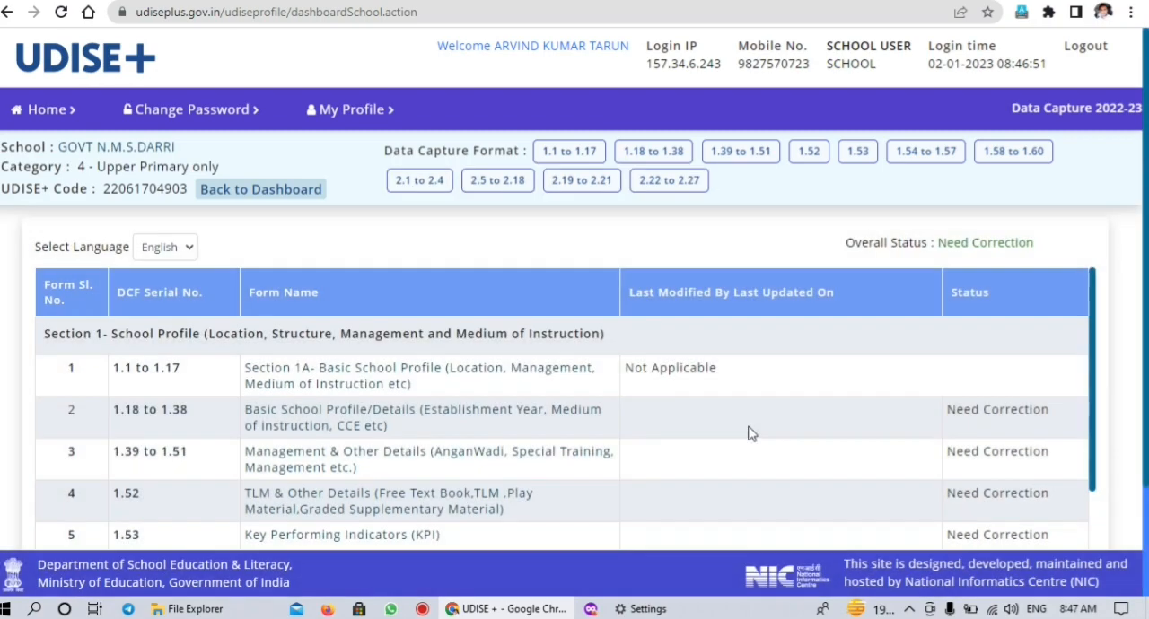
# Switch the data capture form list to Hindi and review the forms listed under Sections 1 and 2
pyautogui.click(188, 257)
pyautogui.click(162, 288)
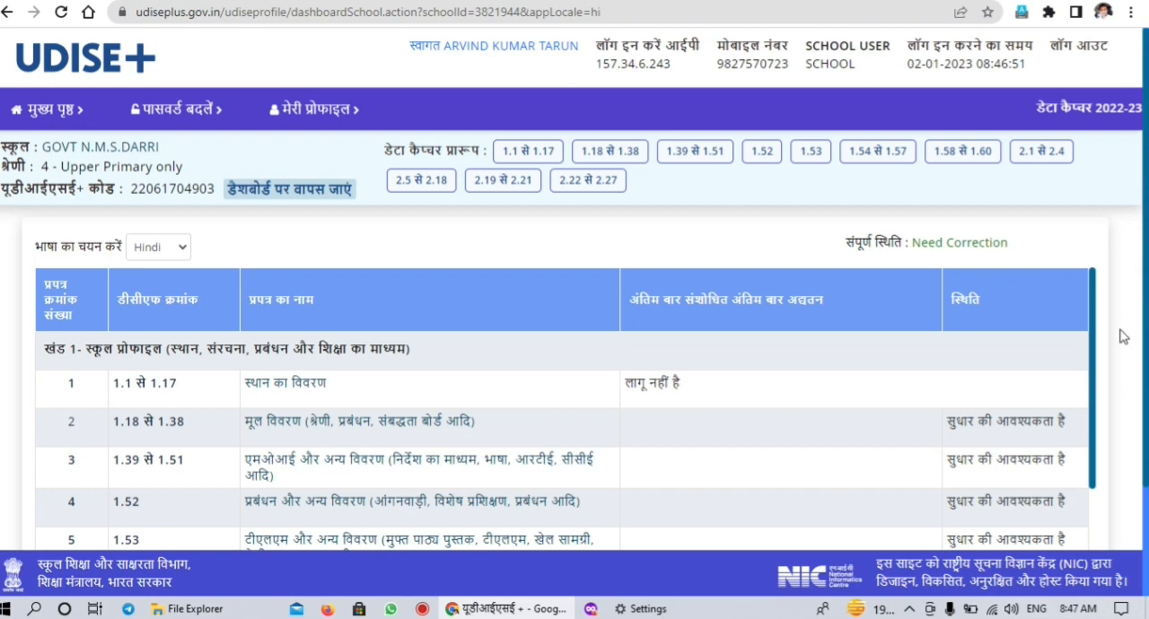
pyautogui.moveTo(1092, 338); pyautogui.dragTo(1084, 499)
pyautogui.scroll(-2, 574, 359)
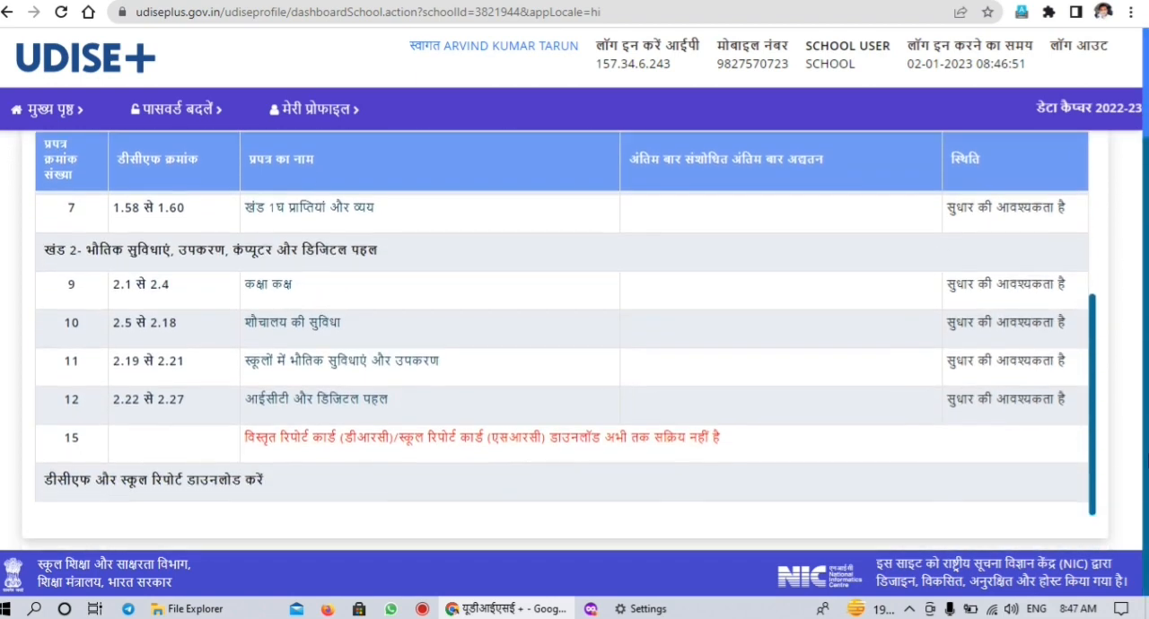
pyautogui.scroll(1, 1138, 453)
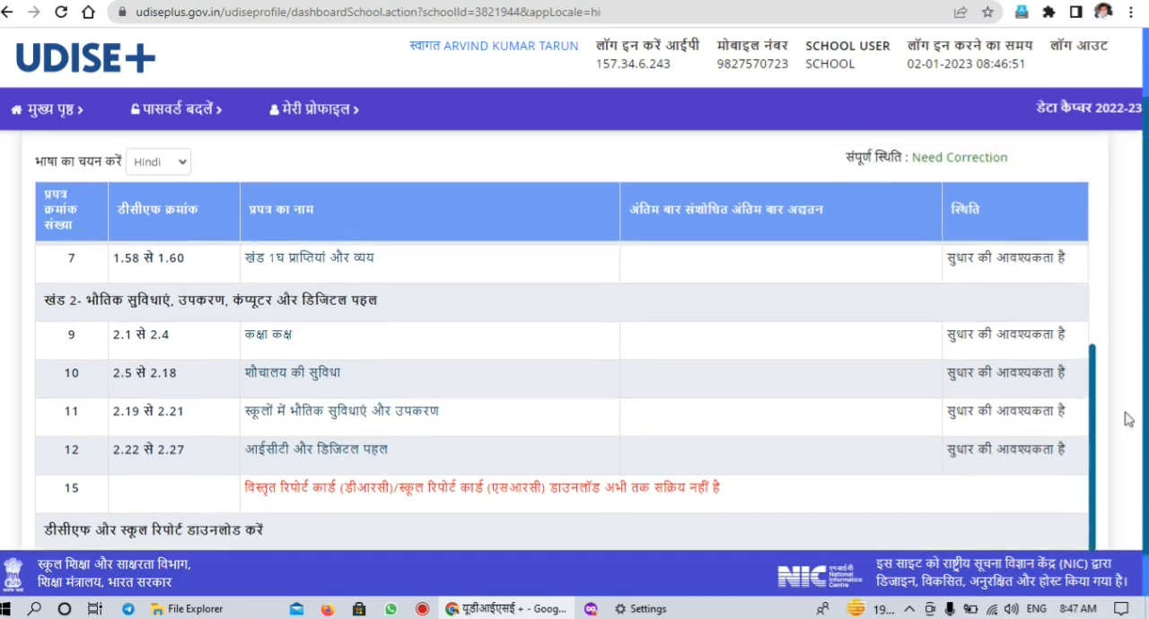
pyautogui.scroll(3, 1098, 462)
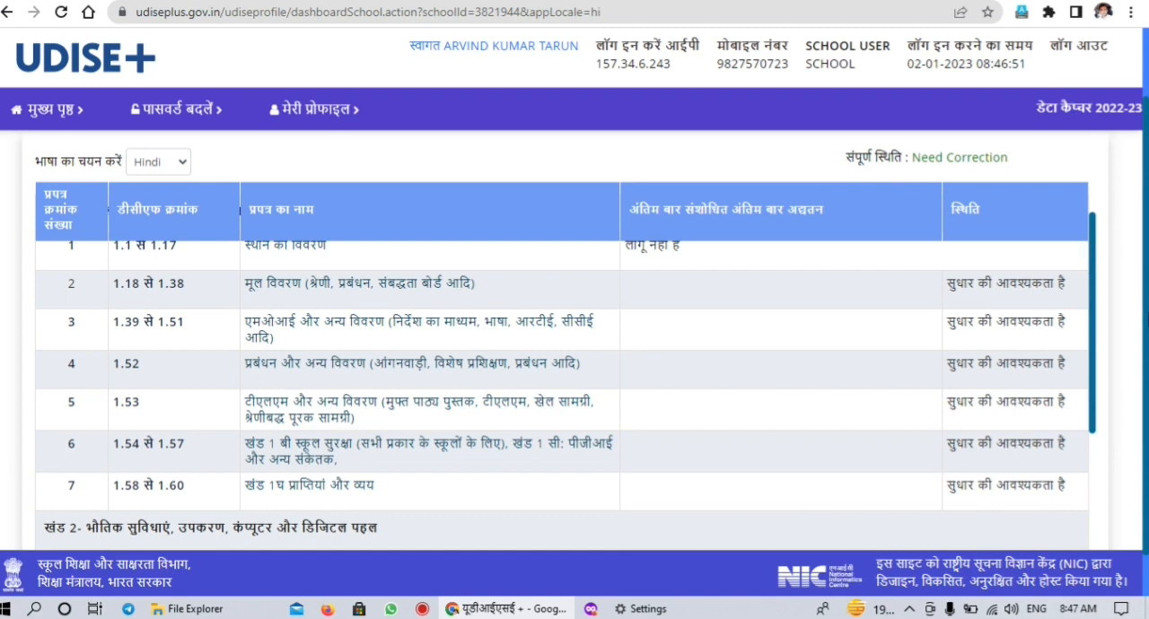
pyautogui.moveTo(1146, 322); pyautogui.dragTo(1146, 318)
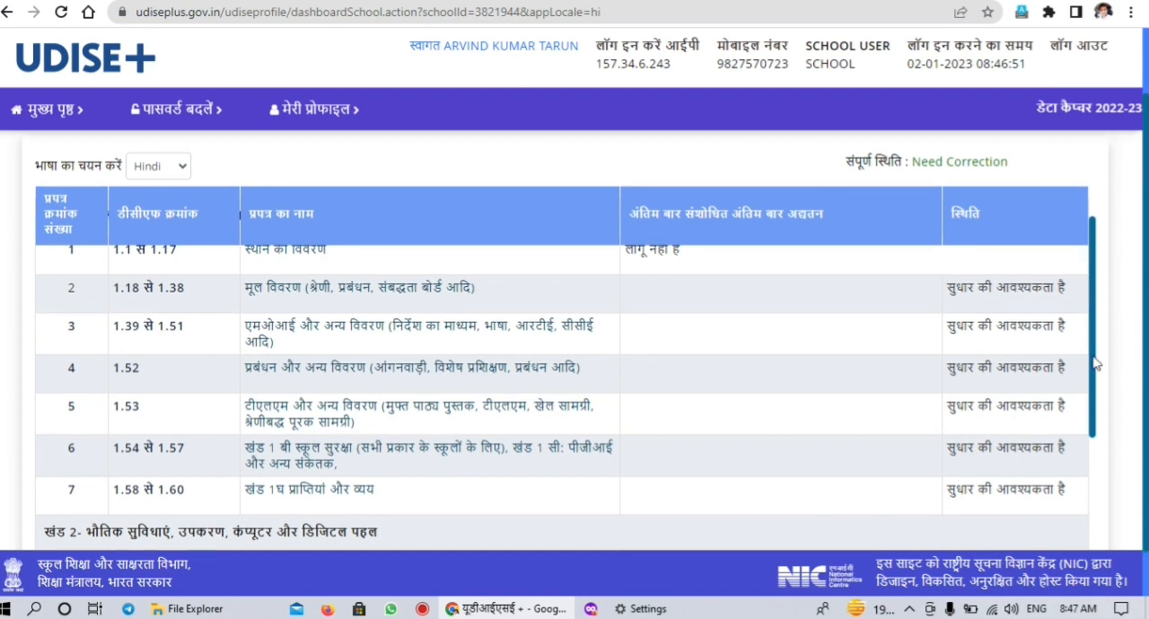
pyautogui.moveTo(1097, 363); pyautogui.dragTo(1095, 316)
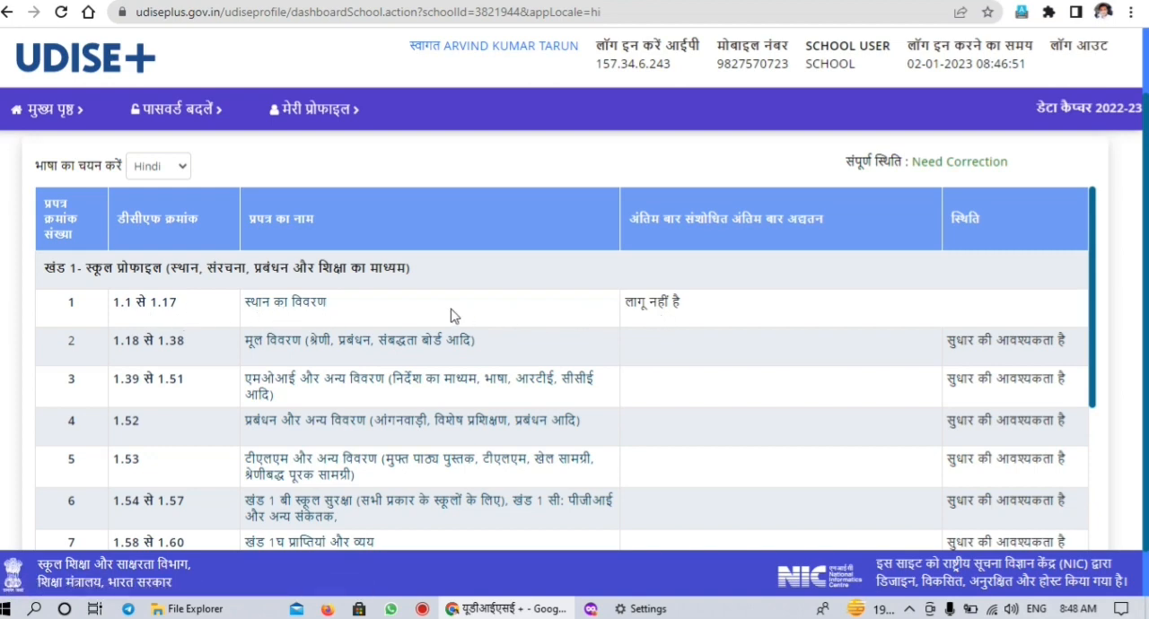
# Open the location details form (1.1 to 1.17), review its entries through the end, and proceed to the following form
pyautogui.click(303, 302)
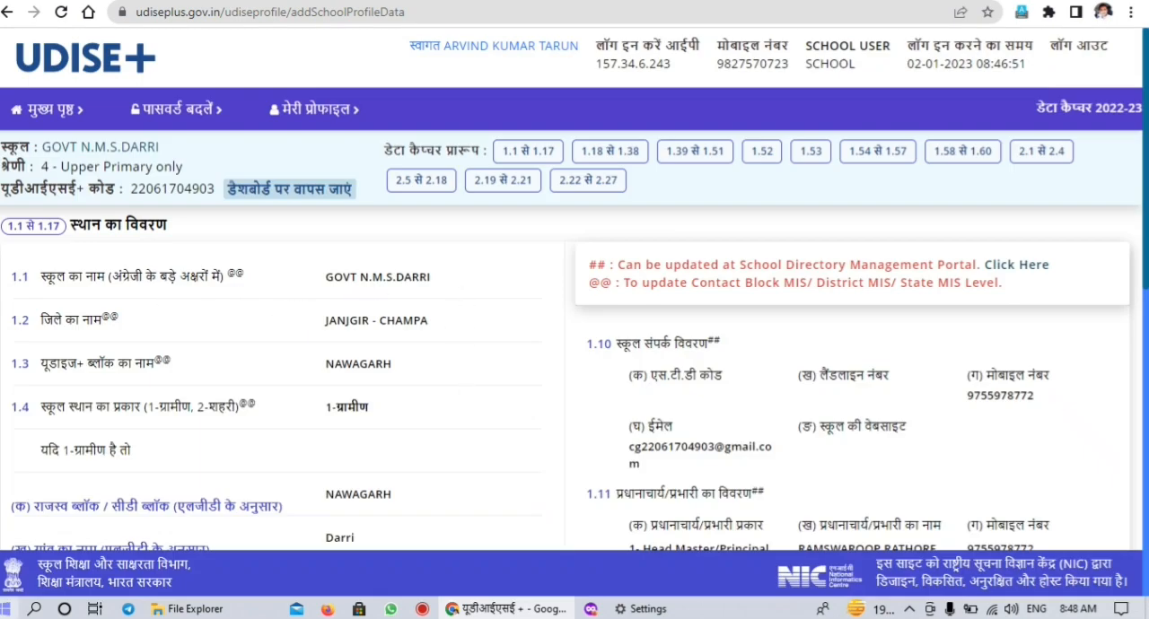
pyautogui.scroll(-2, 574, 341)
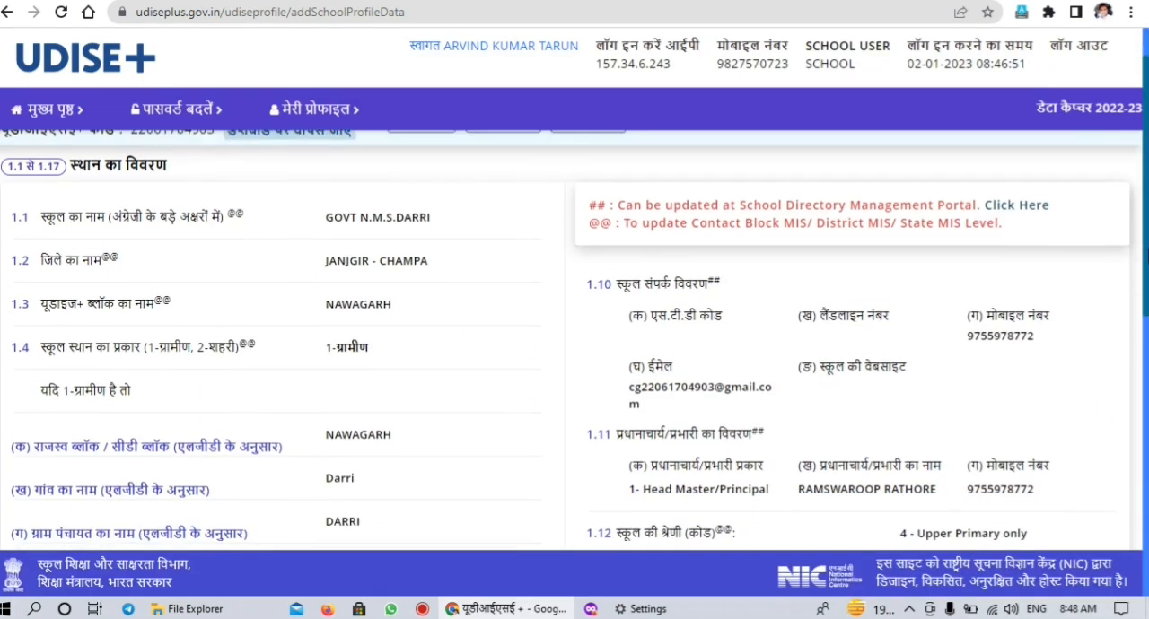
pyautogui.scroll(-1, 575, 341)
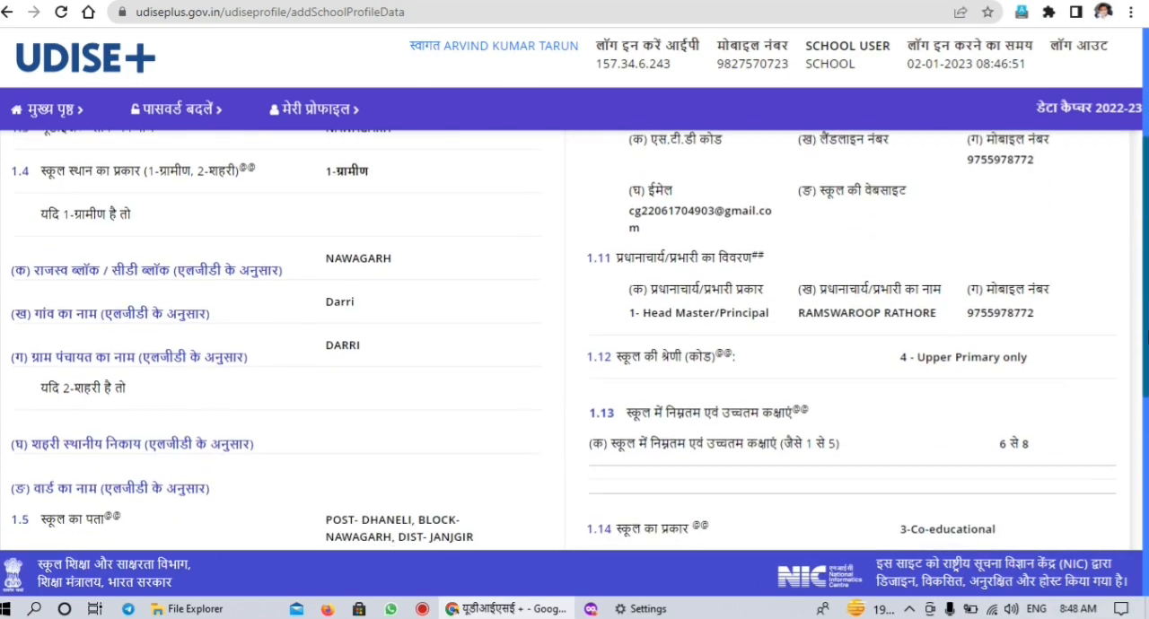
pyautogui.moveTo(1147, 338); pyautogui.dragTo(1147, 531)
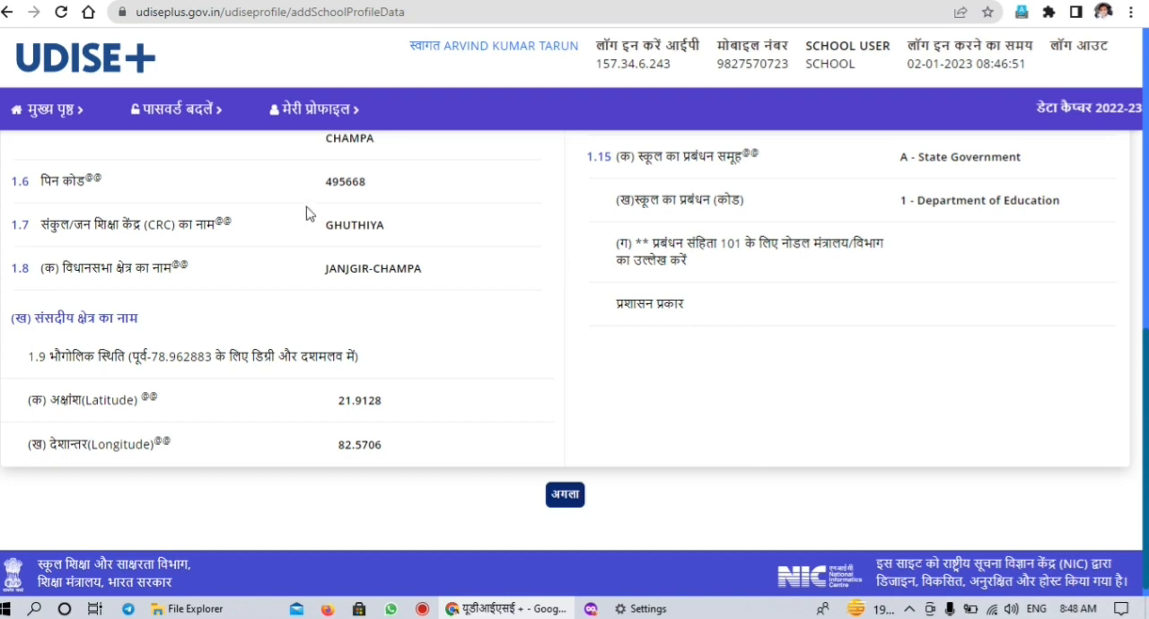
pyautogui.click(564, 496)
pyautogui.click(563, 495)
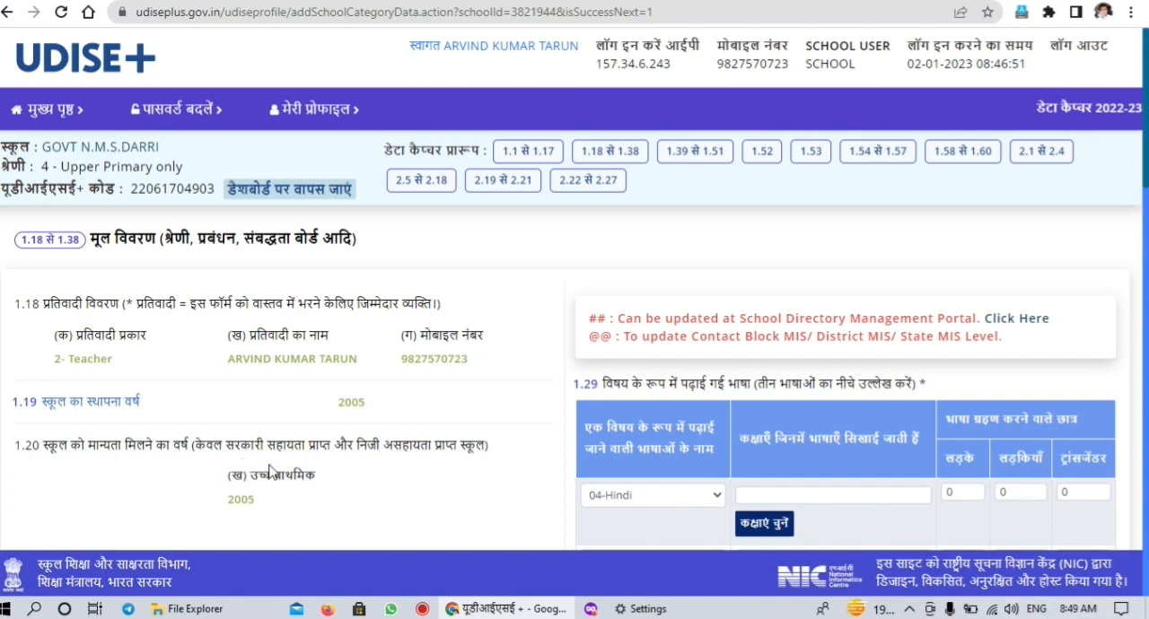
# Review the basic-details entries from 1.18 to 1.31, covering school type, languages taught, pre-vocational courses and distances to nearby schools
pyautogui.click(1146, 283)
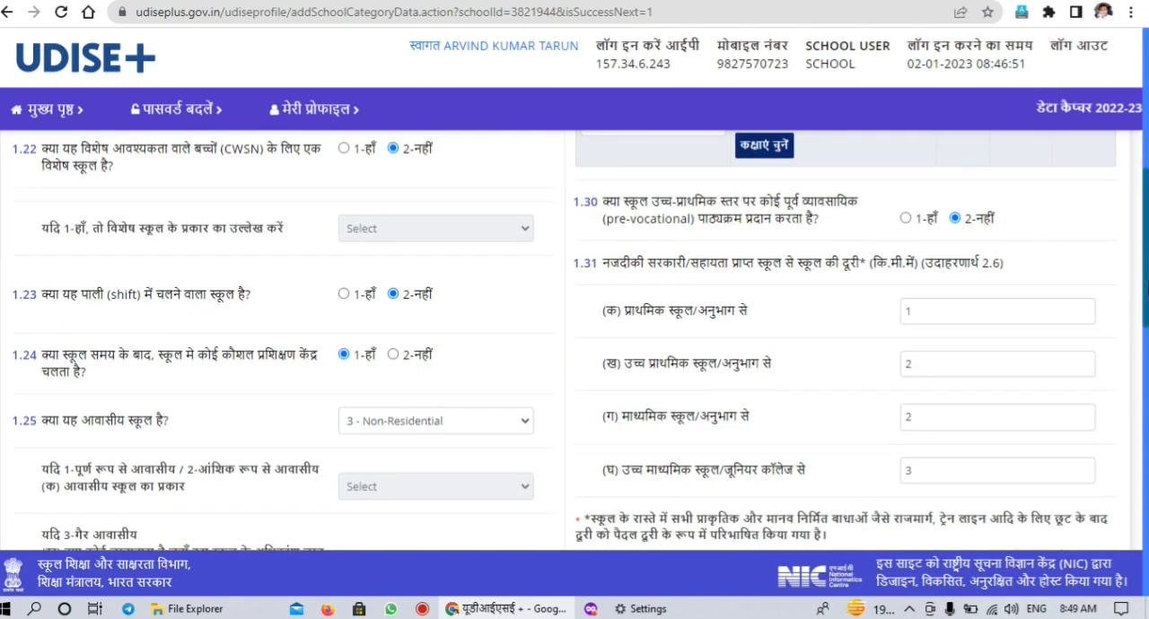
pyautogui.scroll(4, 1137, 201)
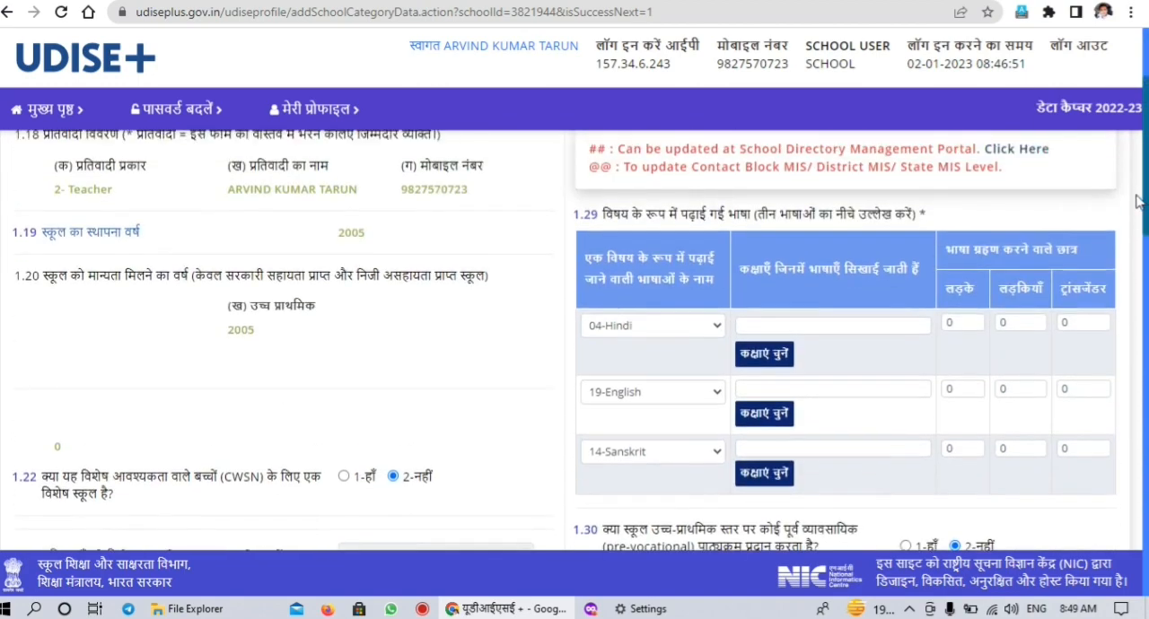
pyautogui.scroll(-3, 862, 192)
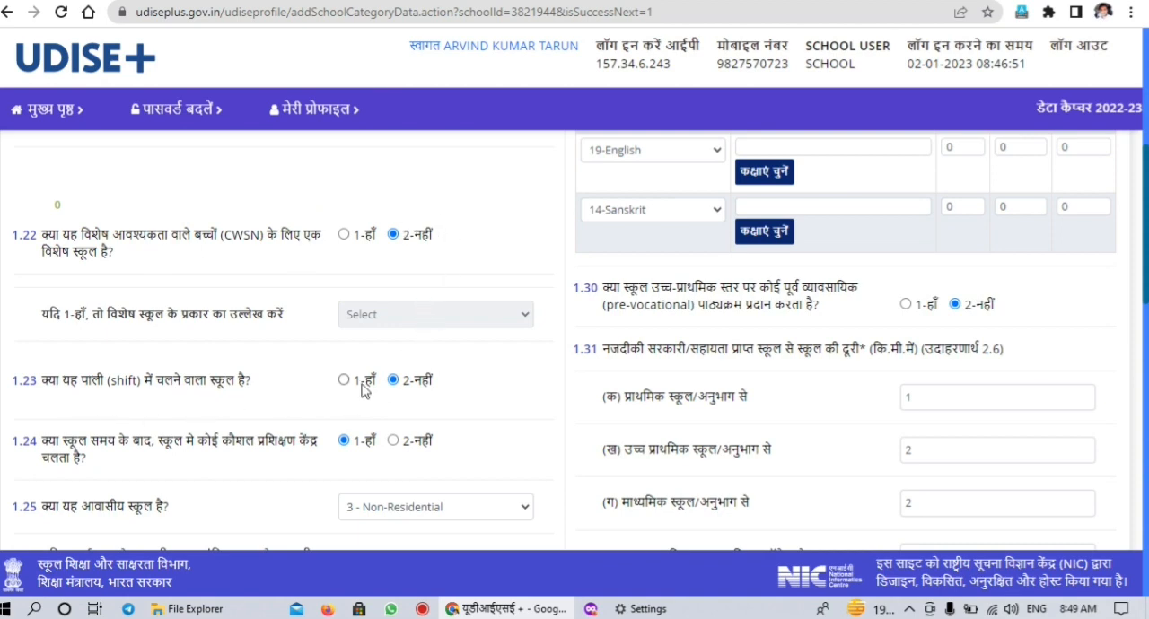
pyautogui.moveTo(1147, 261); pyautogui.dragTo(1137, 187)
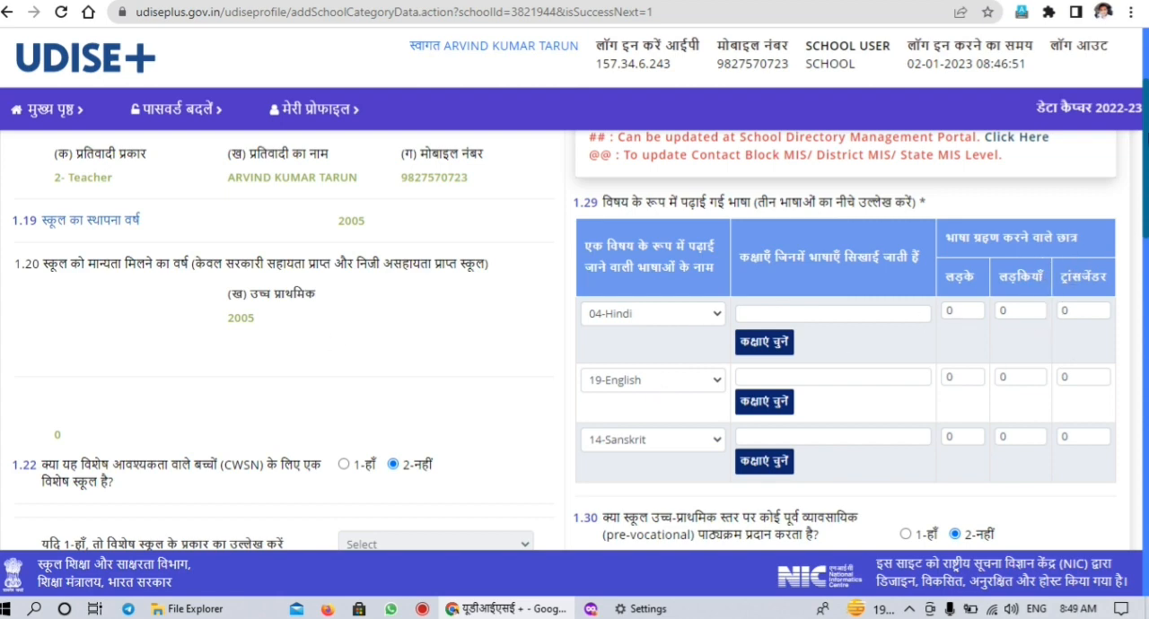
pyautogui.scroll(-3, 1146, 213)
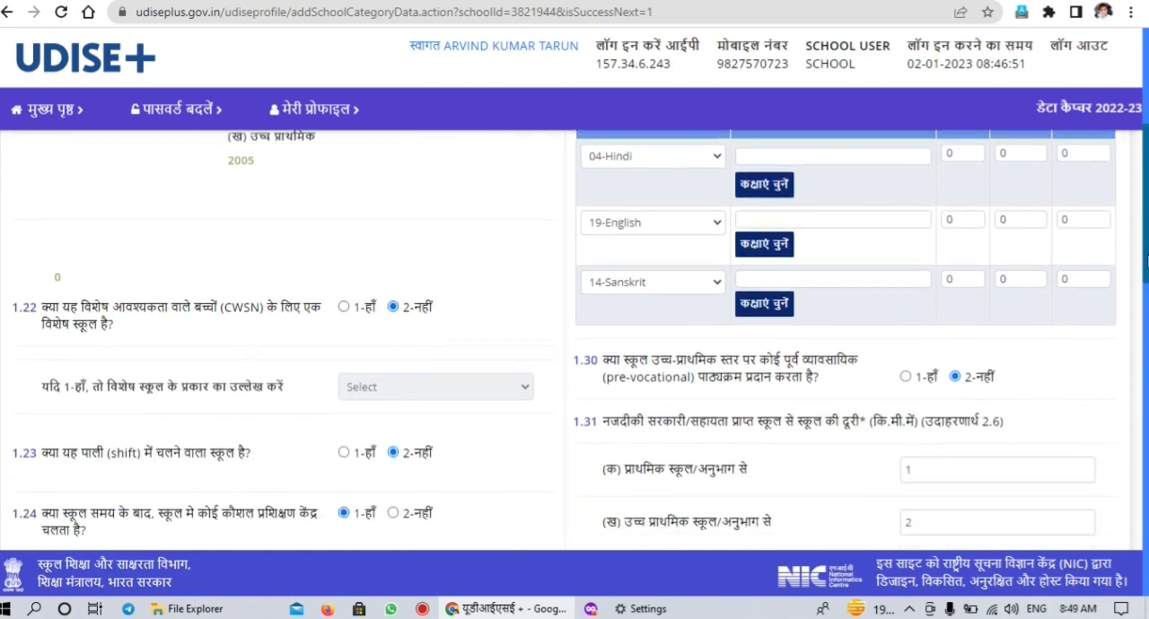
pyautogui.moveTo(1146, 269); pyautogui.dragTo(1146, 274)
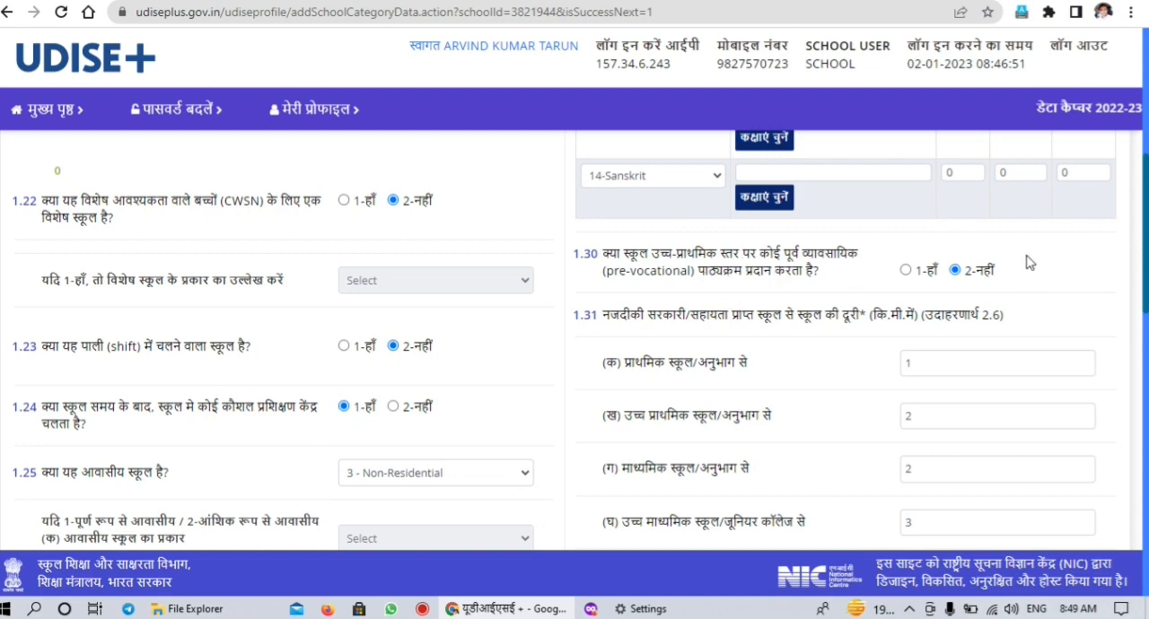
pyautogui.scroll(-1, 987, 261)
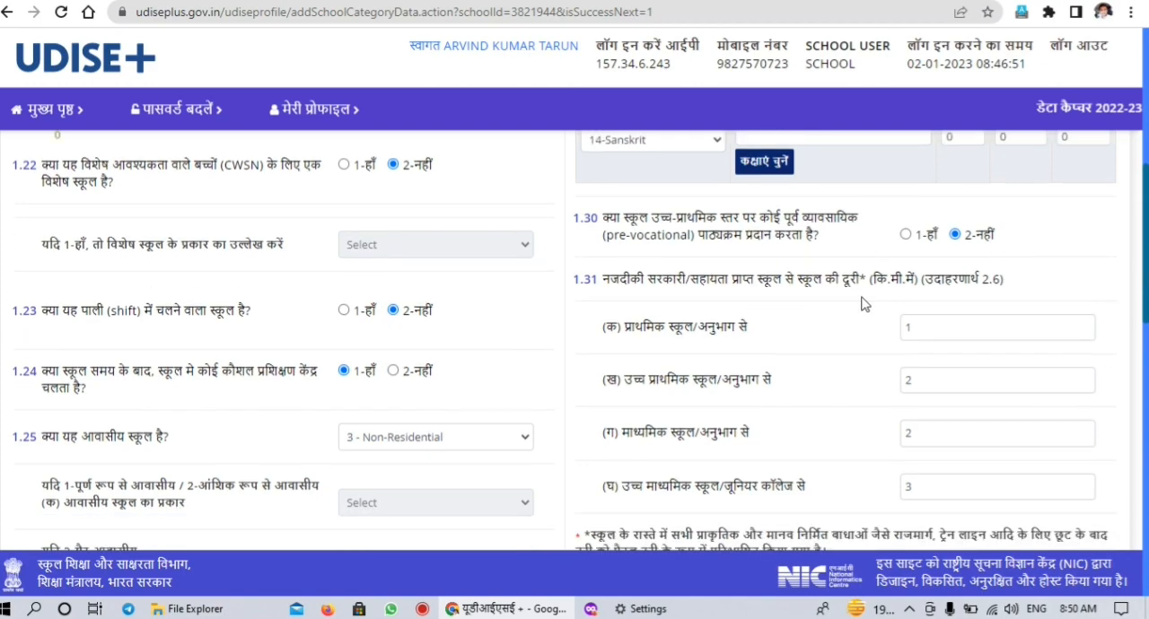
# Review the remaining basic-details questions from 1.32 to 1.37, including instructional days, school hours, CCE implementation and session start month
pyautogui.scroll(-4, 1145, 362)
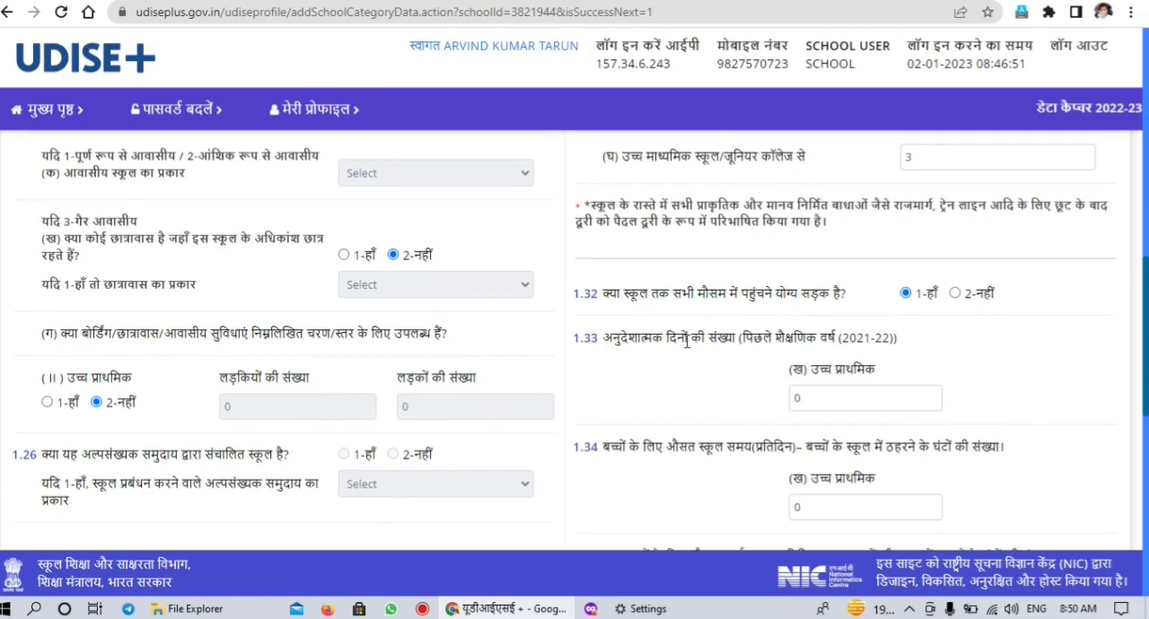
pyautogui.scroll(-2, 580, 340)
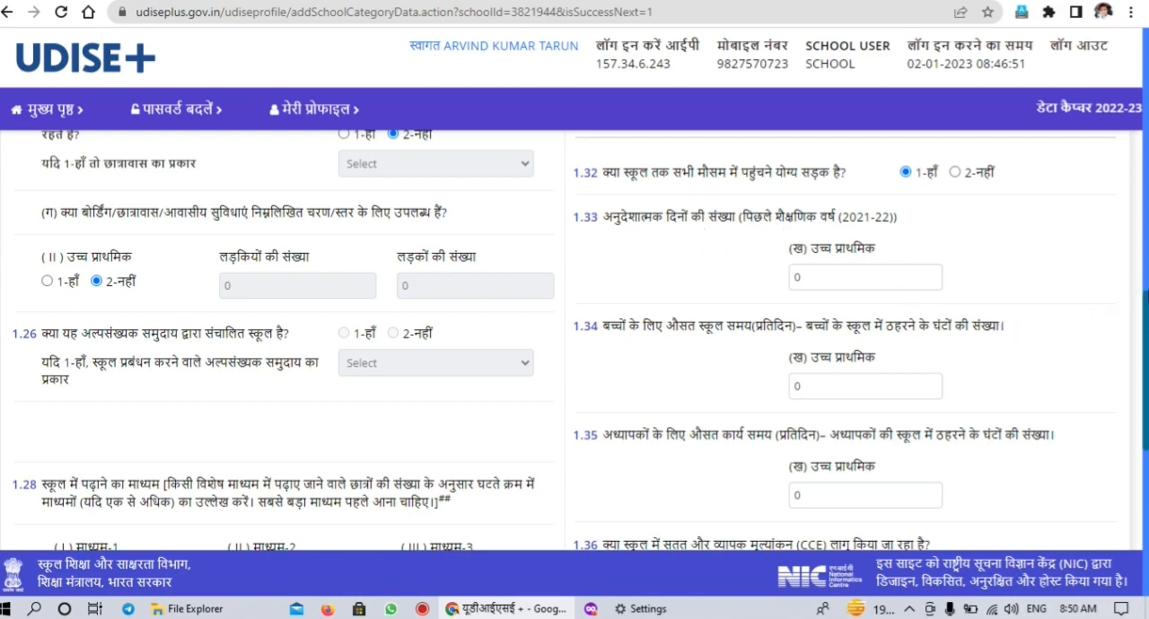
pyautogui.scroll(-2, 1004, 323)
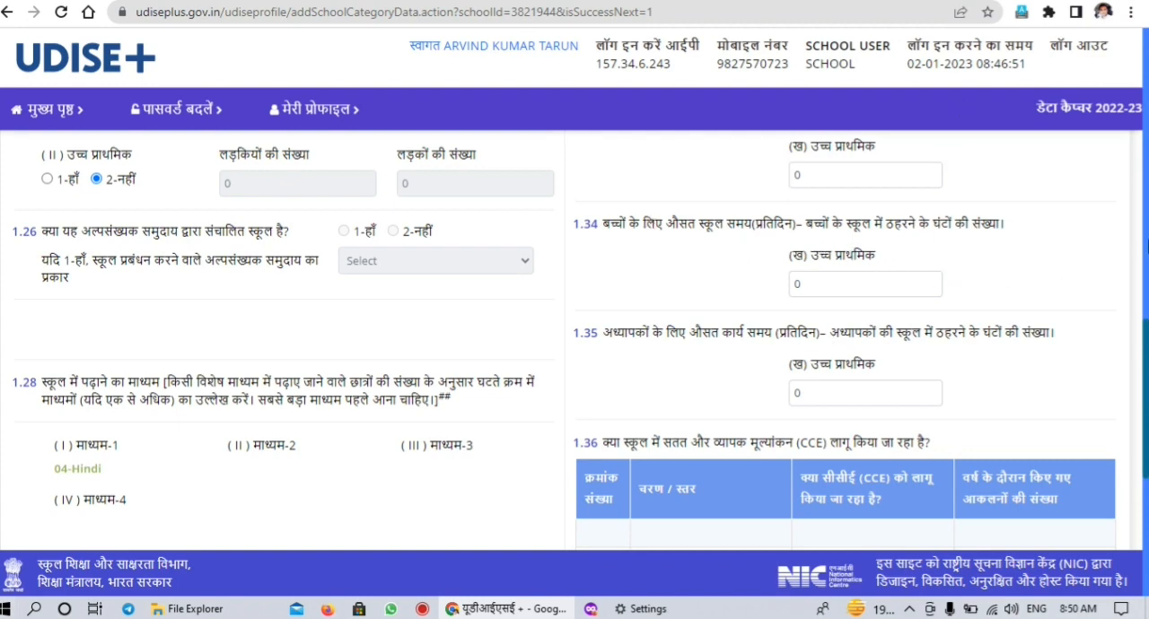
pyautogui.scroll(-2, 581, 340)
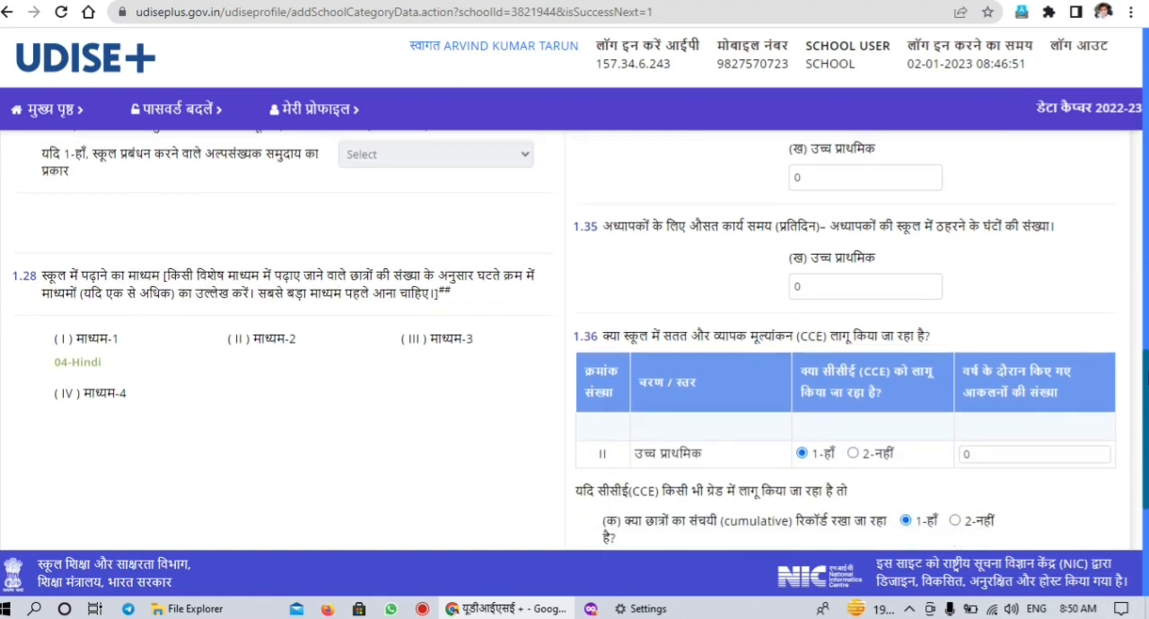
pyautogui.scroll(-2, 574, 341)
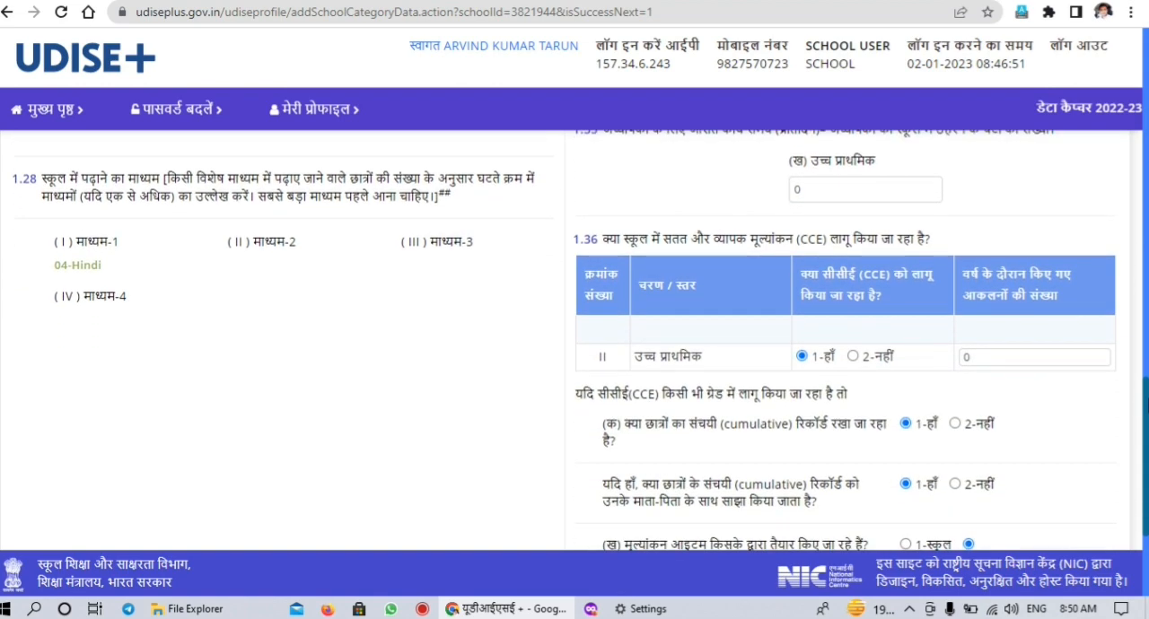
pyautogui.scroll(-1, 580, 340)
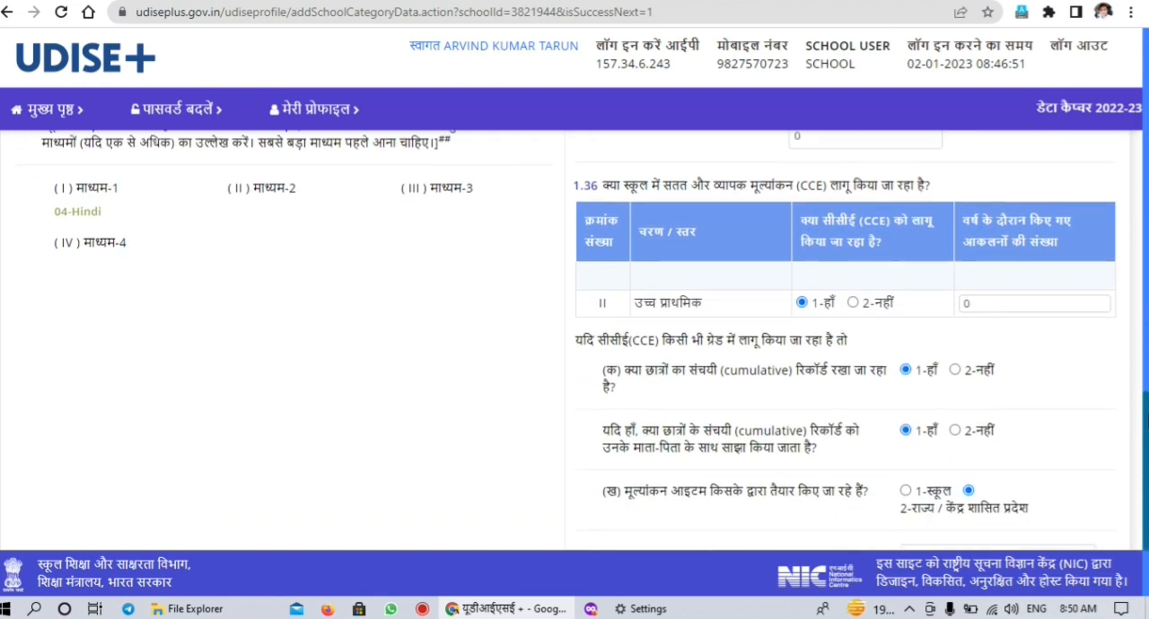
pyautogui.scroll(-2, 575, 341)
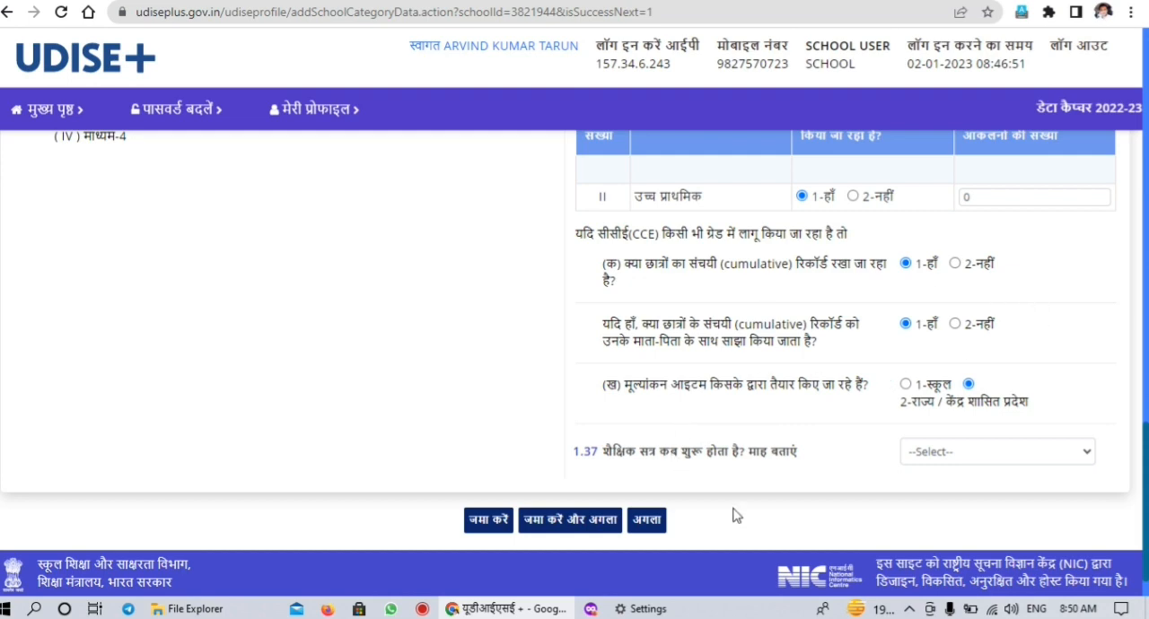
pyautogui.scroll(-1, 1145, 531)
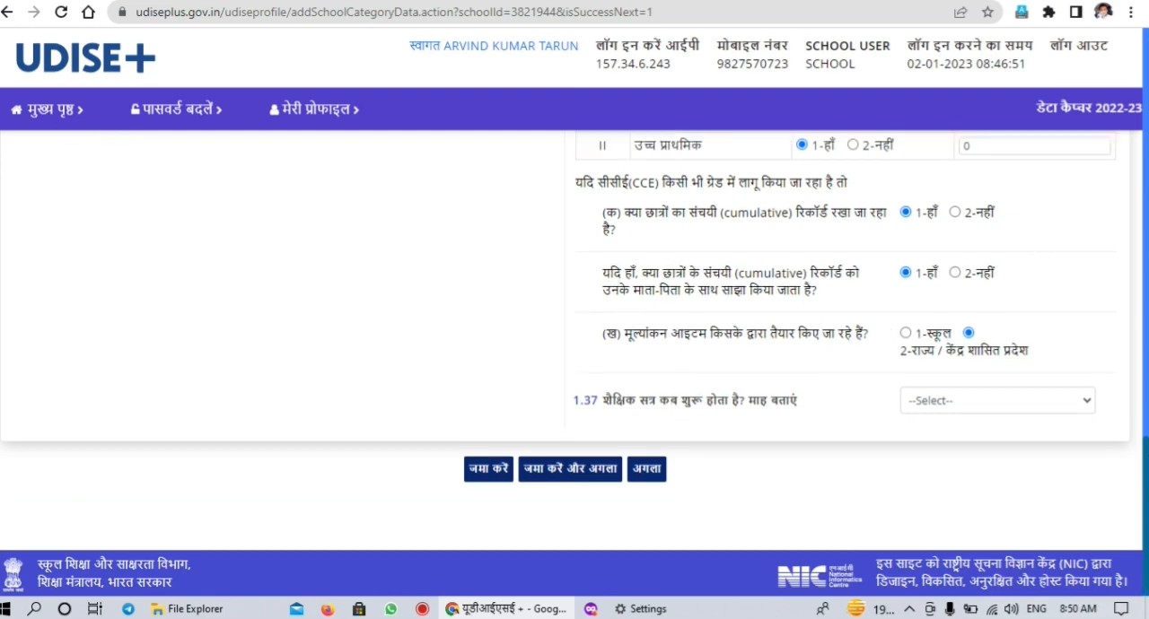
# Look through the month options for question 1.37 without choosing one, and proceed to the following form without saving
pyautogui.click(1093, 410)
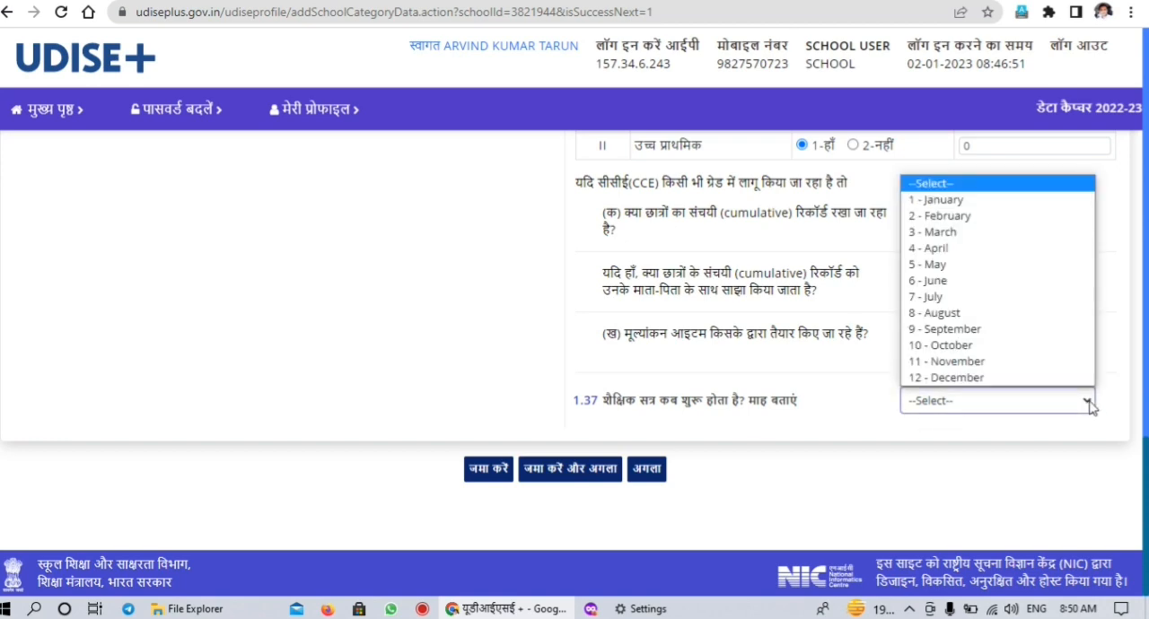
pyautogui.click(946, 488)
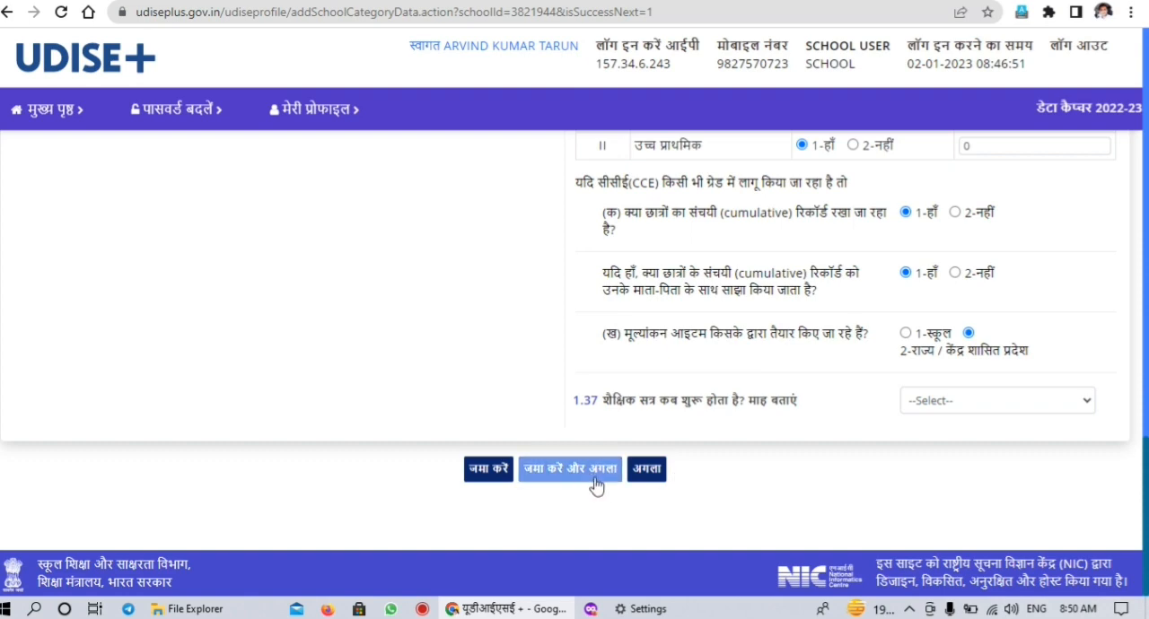
pyautogui.click(654, 474)
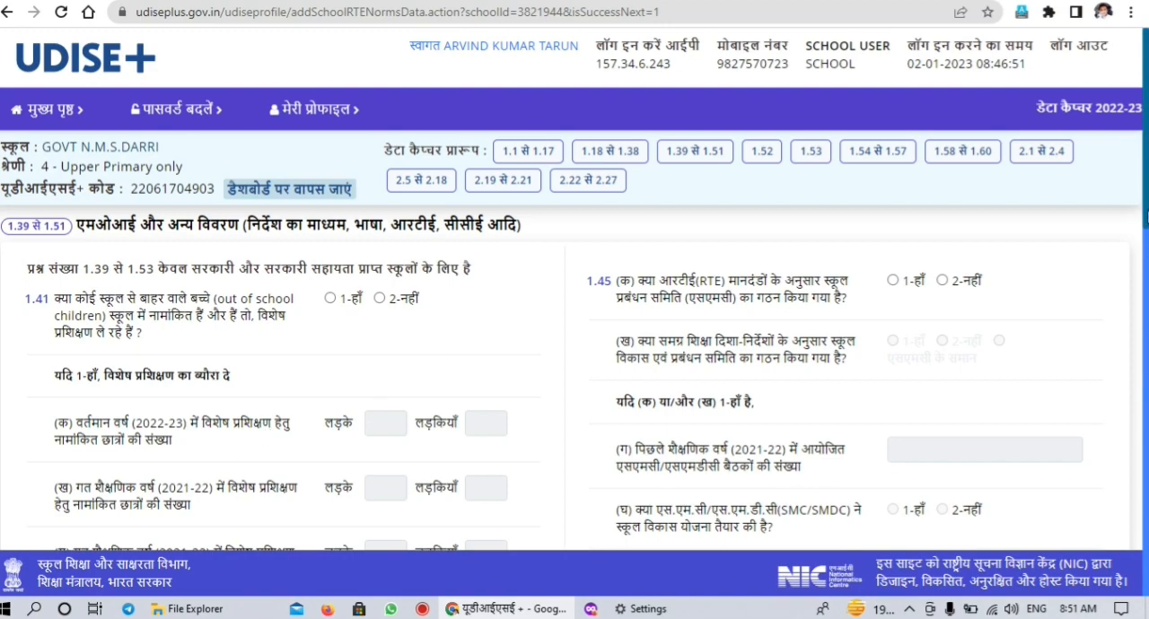
# Examine question 1.41 on out-of-school children and its special training fields in the 1.39 to 1.51 form
pyautogui.scroll(-5, 1145, 274)
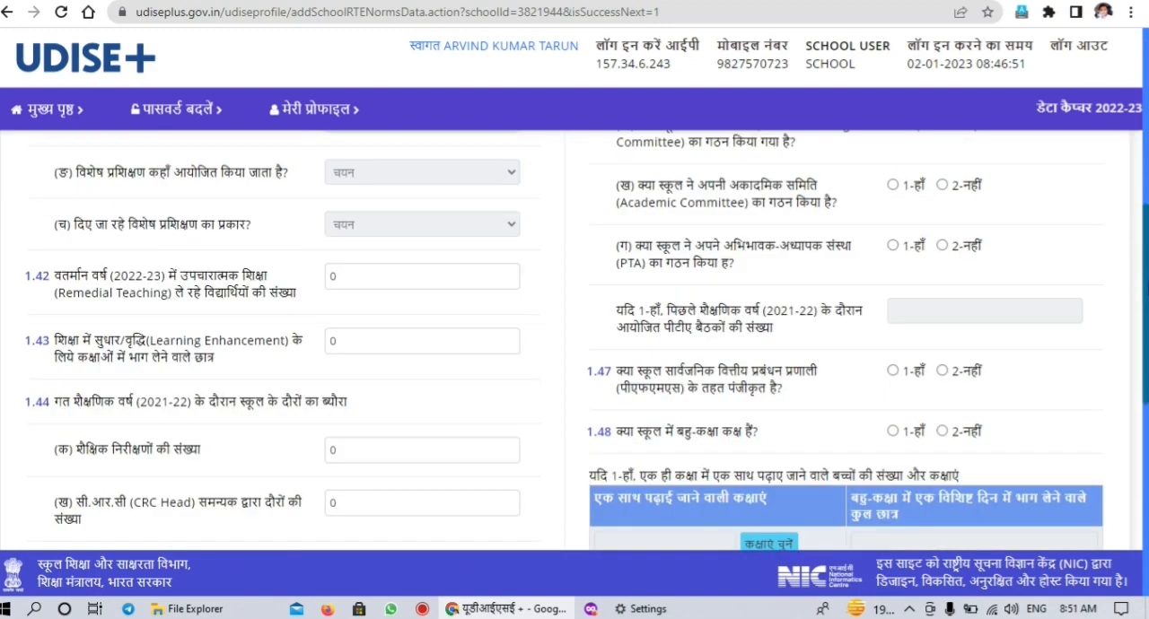
pyautogui.scroll(3, 1145, 223)
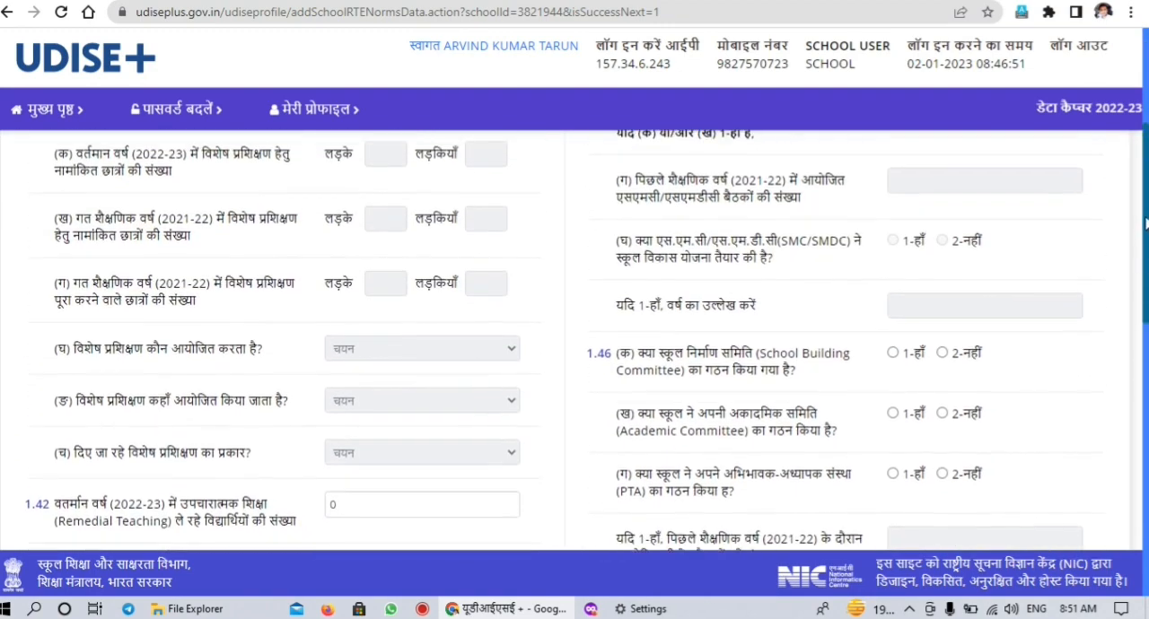
pyautogui.scroll(2, 1145, 222)
pyautogui.scroll(-1, 1145, 223)
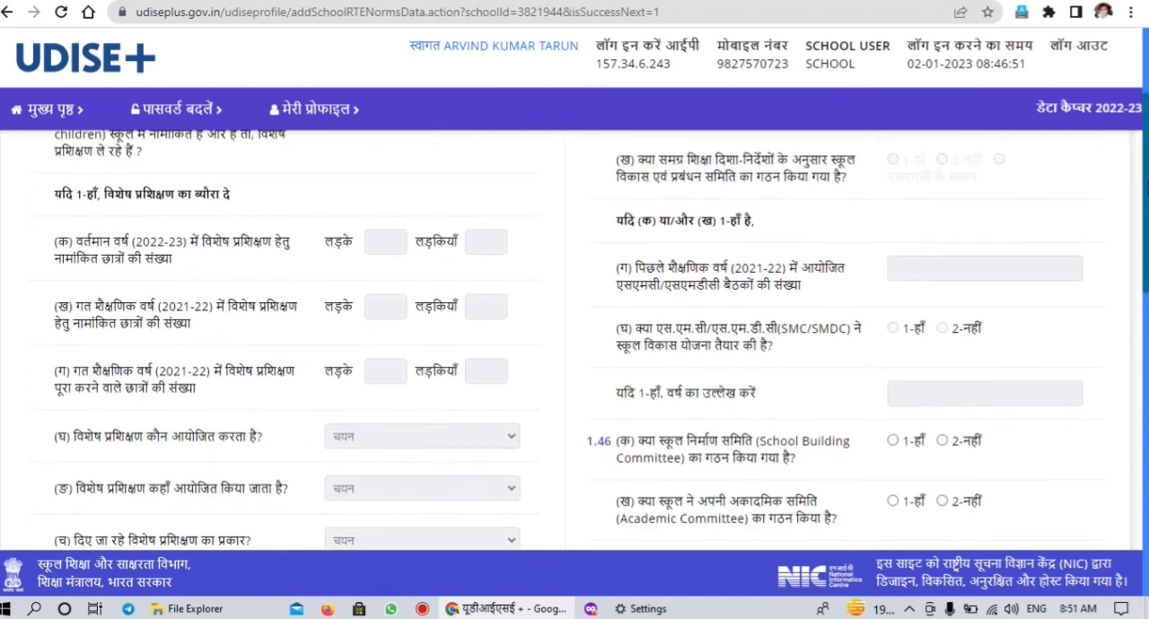
pyautogui.scroll(1, 1145, 223)
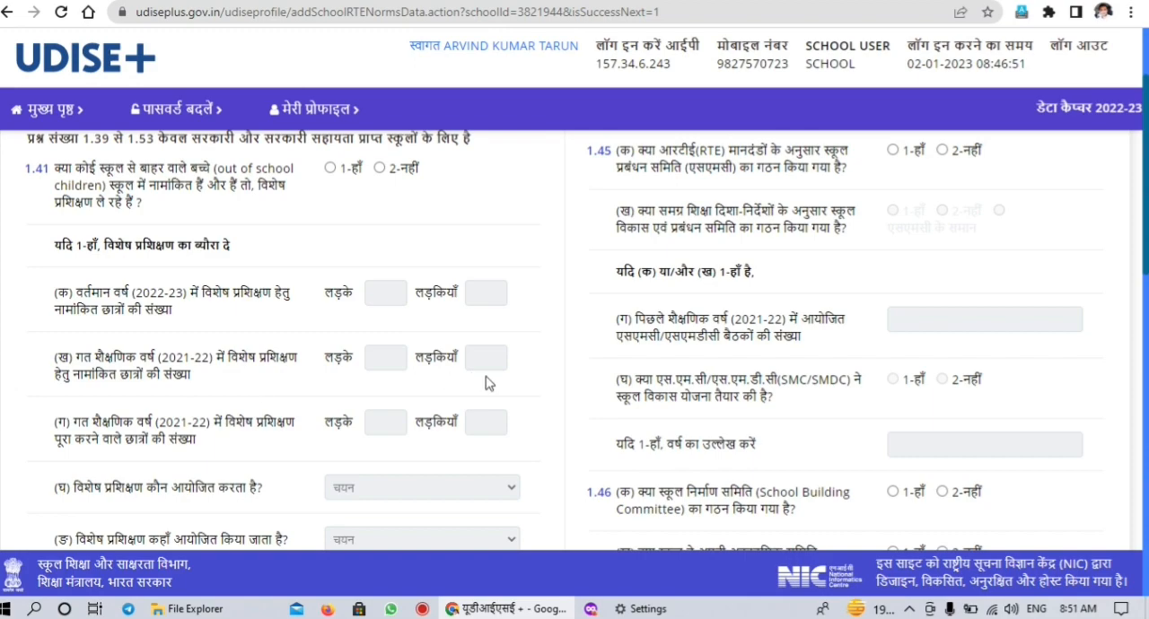
pyautogui.scroll(-5, 574, 341)
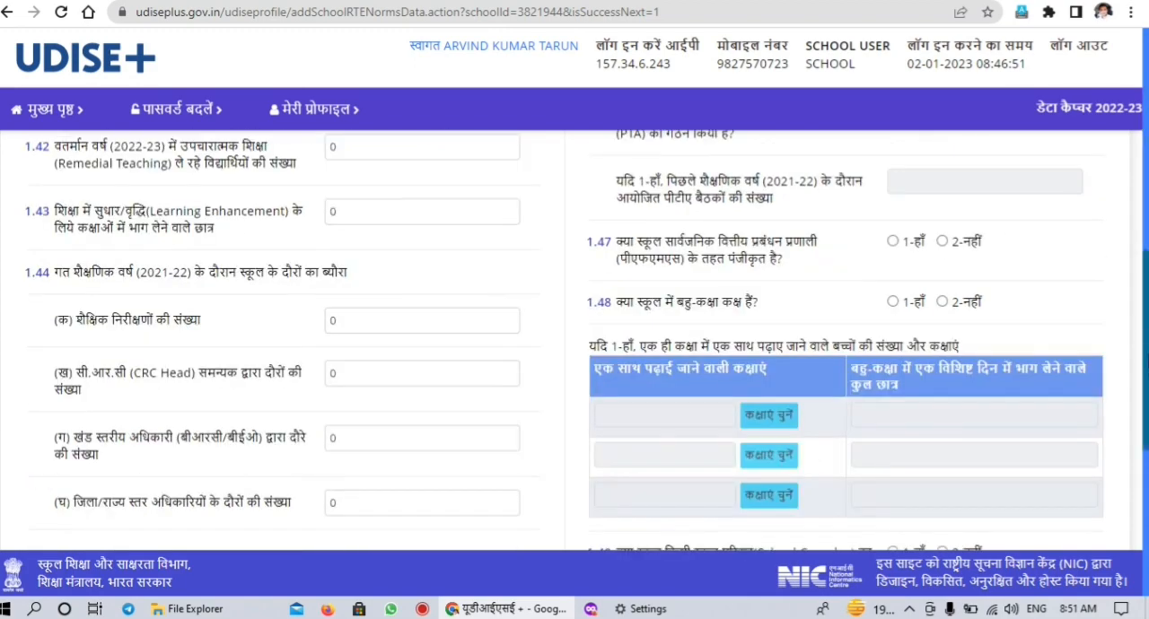
pyautogui.scroll(3, 574, 341)
pyautogui.scroll(-2, 575, 341)
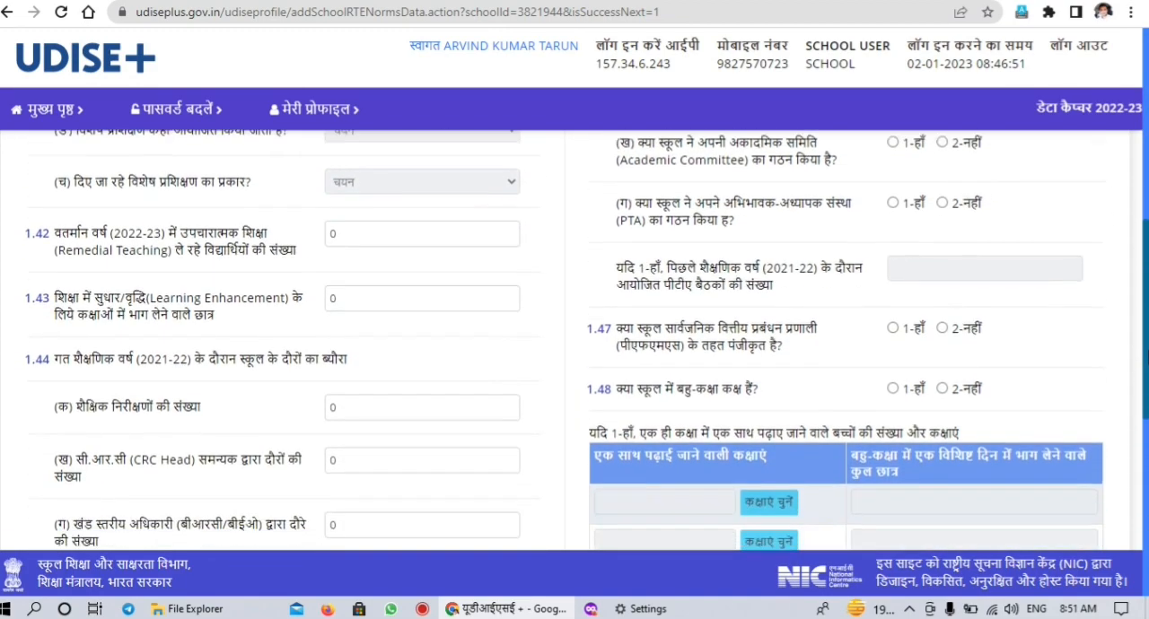
pyautogui.scroll(-1, 575, 341)
pyautogui.scroll(3, 574, 341)
pyautogui.scroll(2, 574, 341)
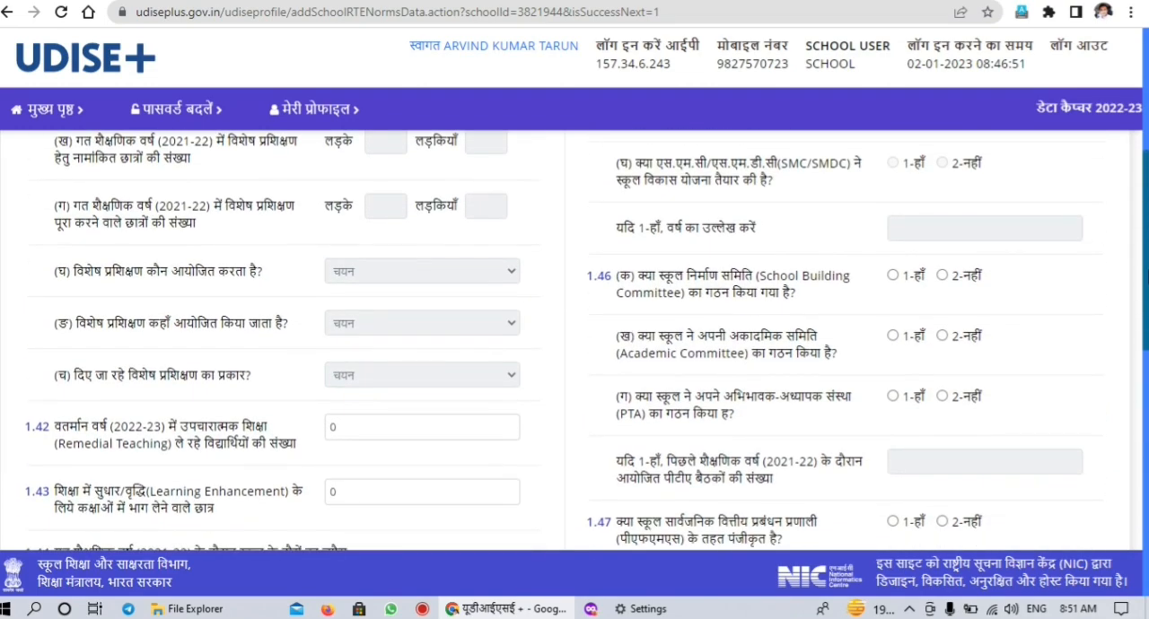
# Review questions 1.42 to 1.44 on remedial teaching, learning enhancement and the 2021-22 school inspections and official visits
pyautogui.scroll(-2, 574, 341)
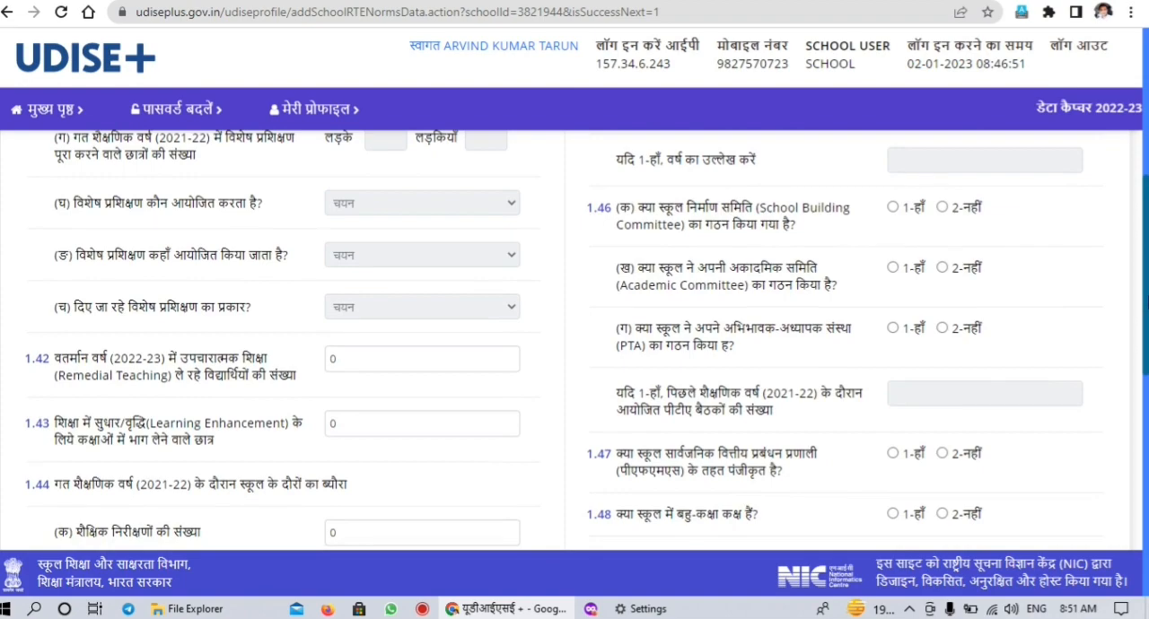
pyautogui.scroll(-2, 574, 341)
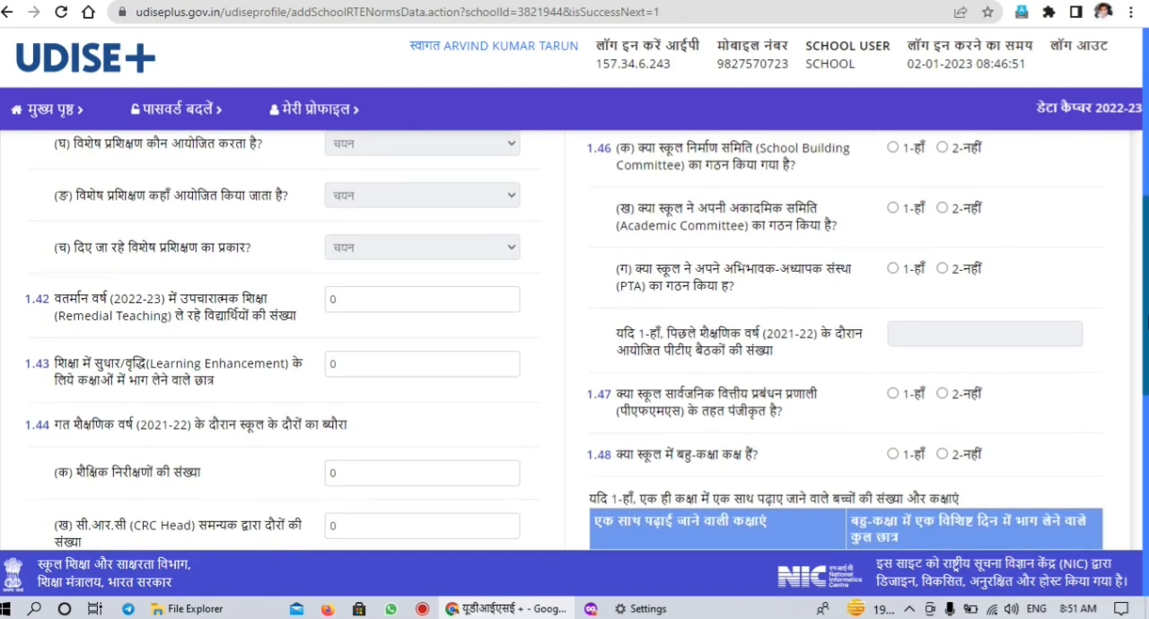
pyautogui.scroll(-1, 574, 341)
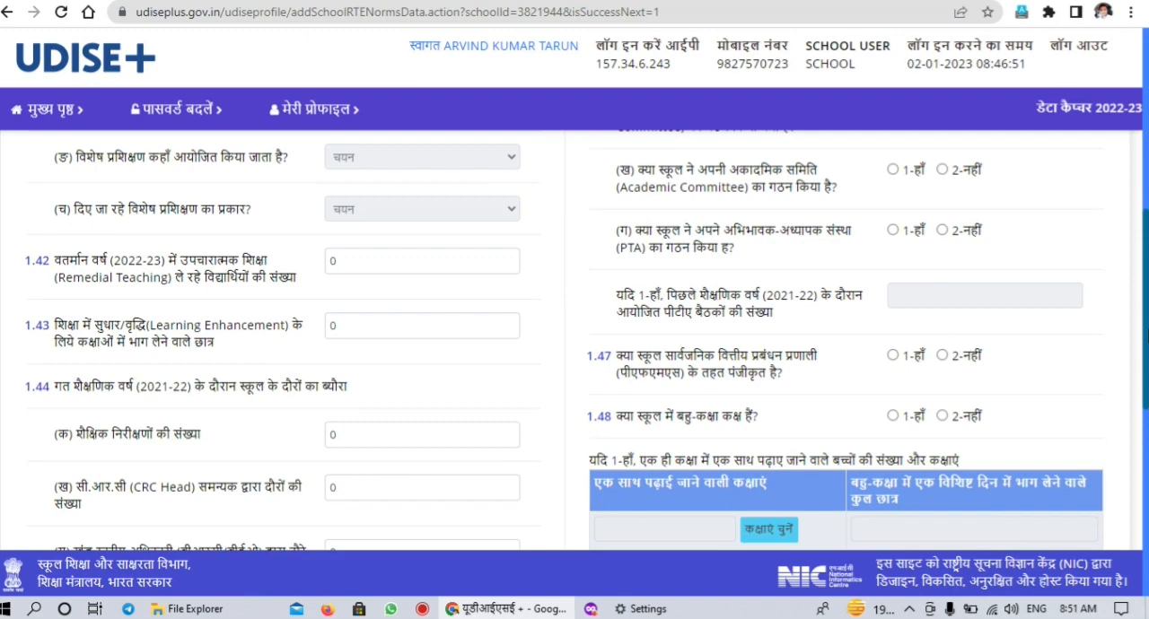
pyautogui.scroll(-1, 574, 340)
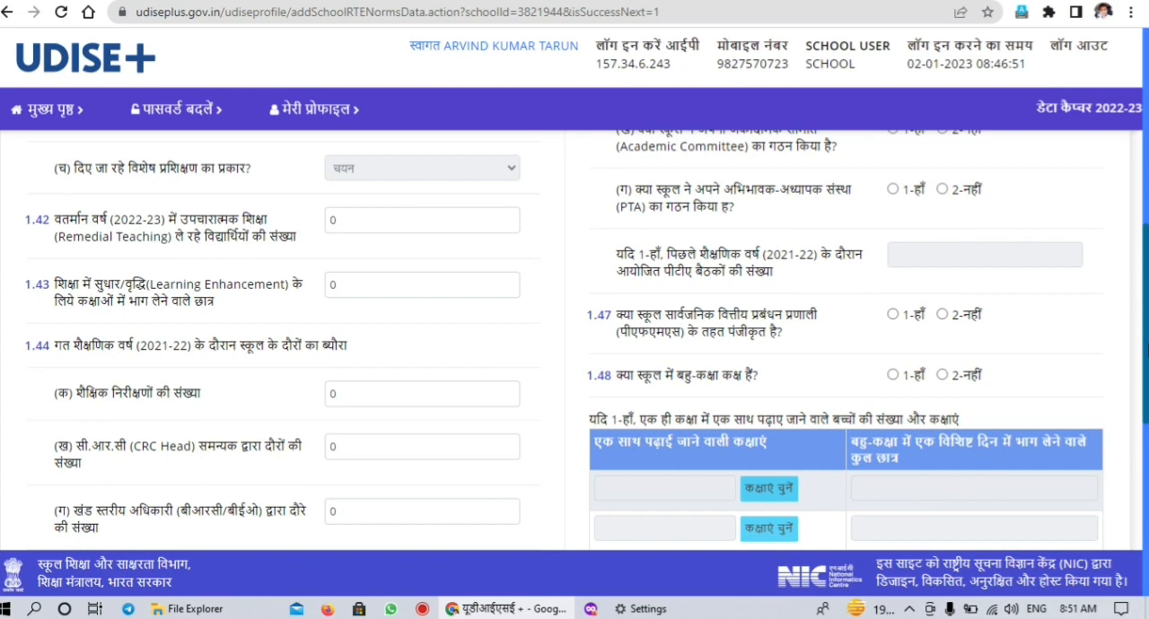
pyautogui.scroll(-3, 575, 341)
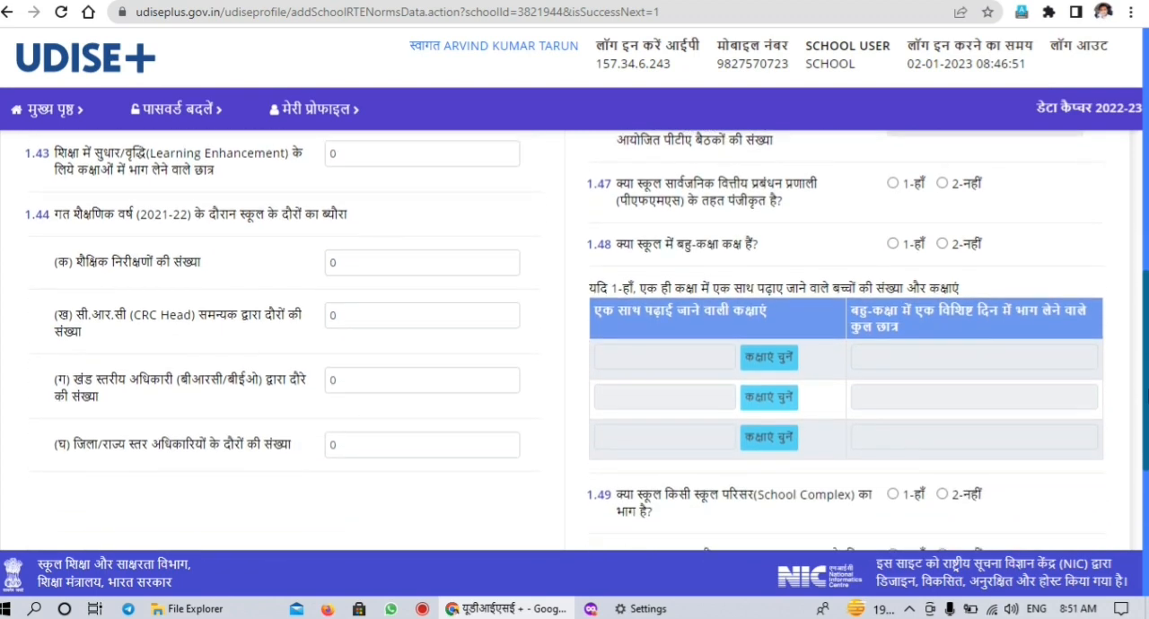
pyautogui.scroll(1, 558, 329)
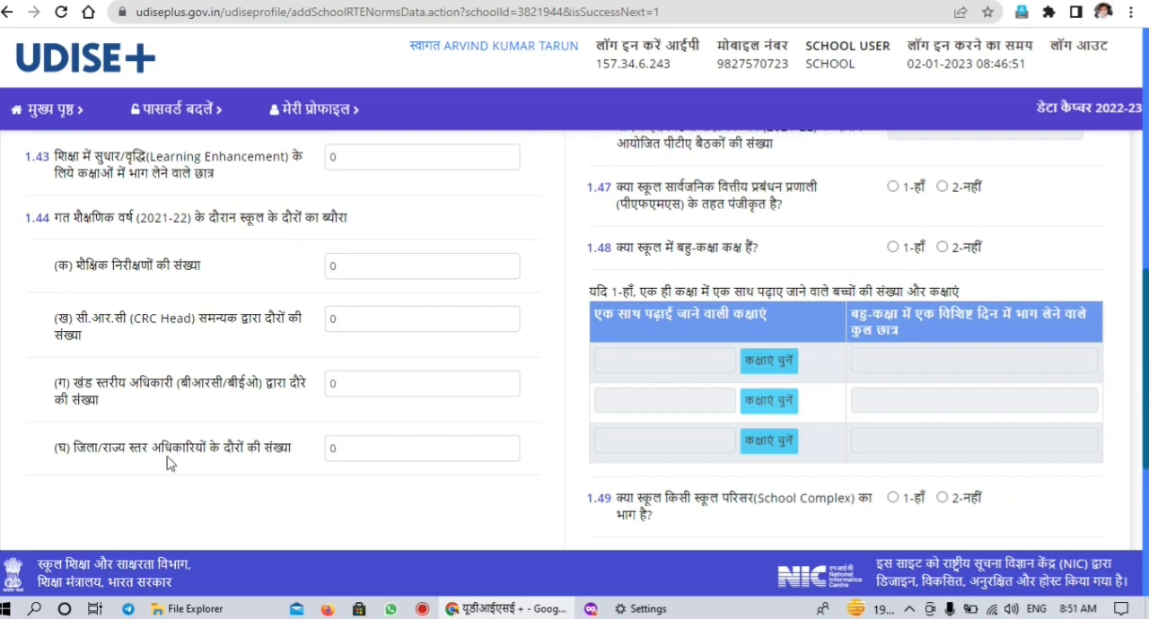
# Examine the SMC/SMDC questions on committee formation, 2021-22 meetings and the school development plan
pyautogui.moveTo(1145, 350); pyautogui.dragTo(1145, 190)
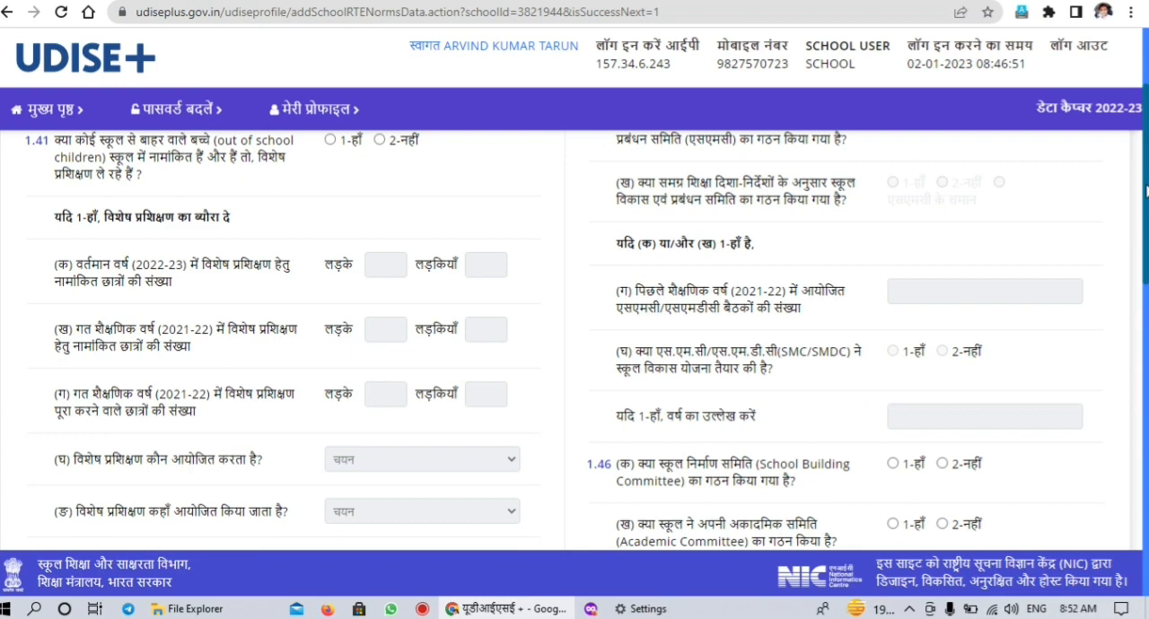
pyautogui.scroll(-1, 1145, 190)
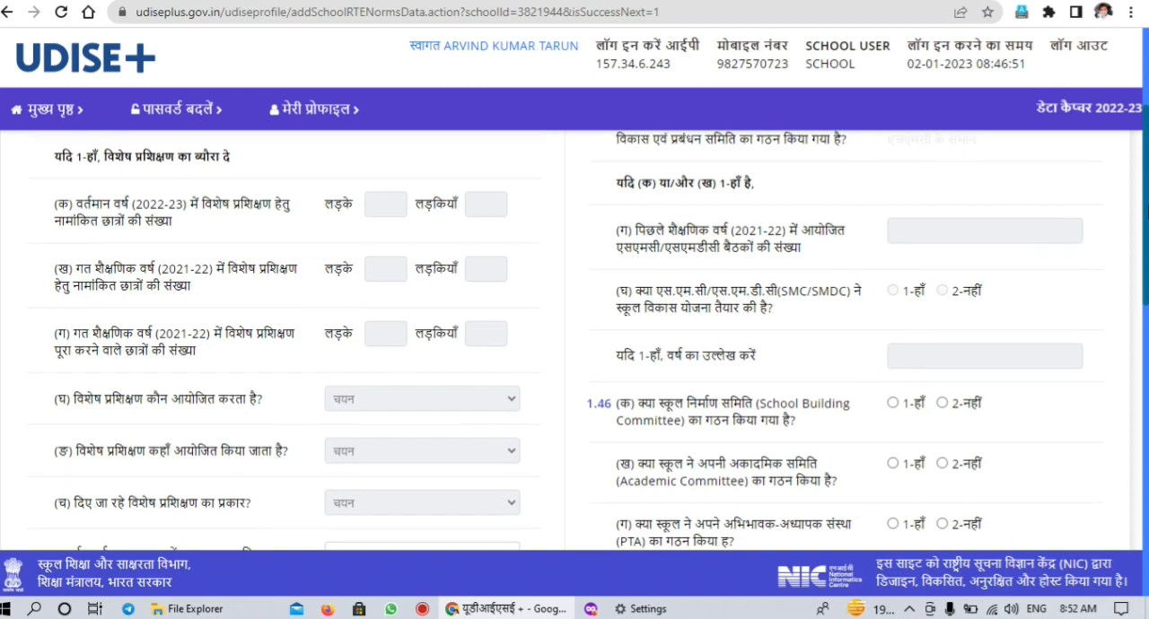
pyautogui.scroll(-1, 1146, 212)
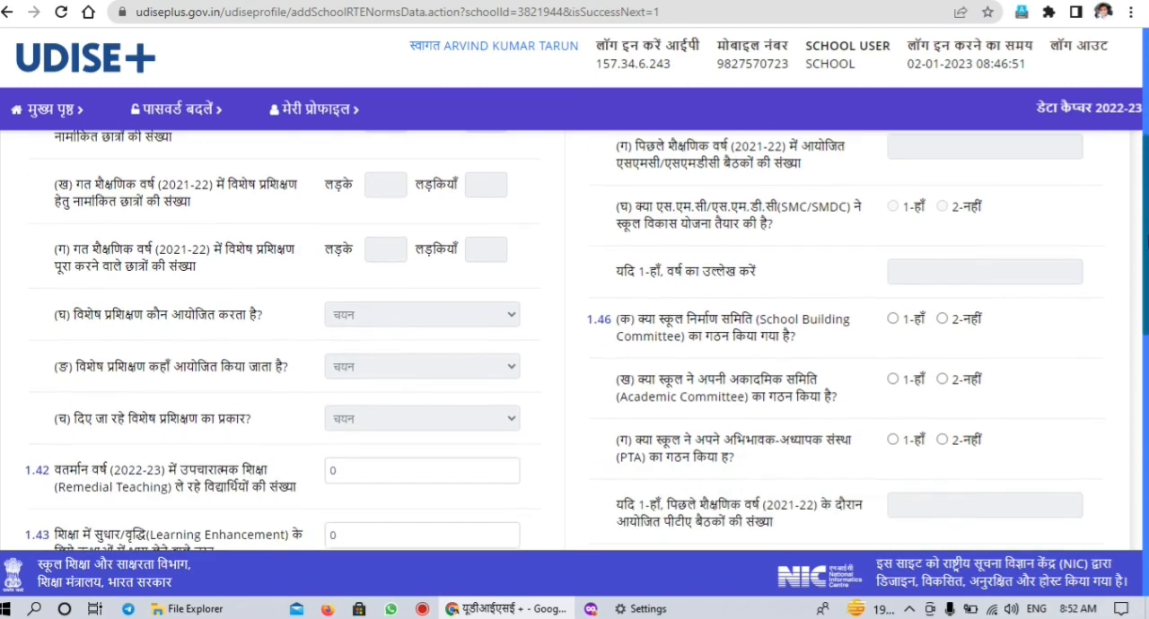
pyautogui.scroll(-6, 575, 341)
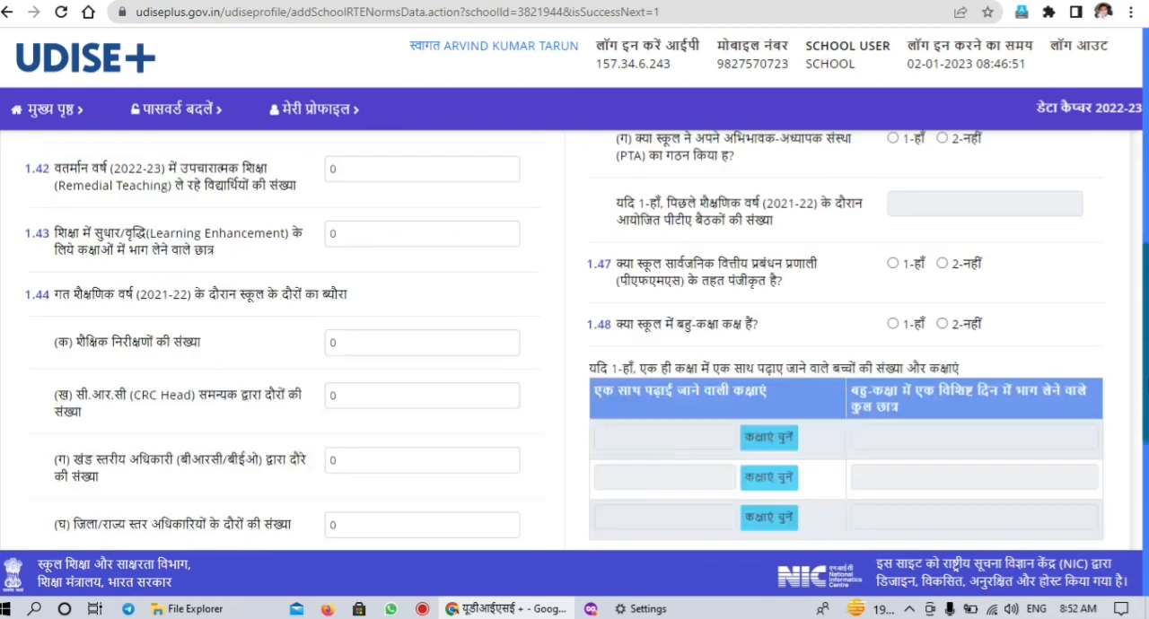
# Review question 1.46 on the building committee, academic committee and PTA, and question 1.47 on PFMS registration
pyautogui.scroll(3, 574, 341)
pyautogui.scroll(3, 575, 341)
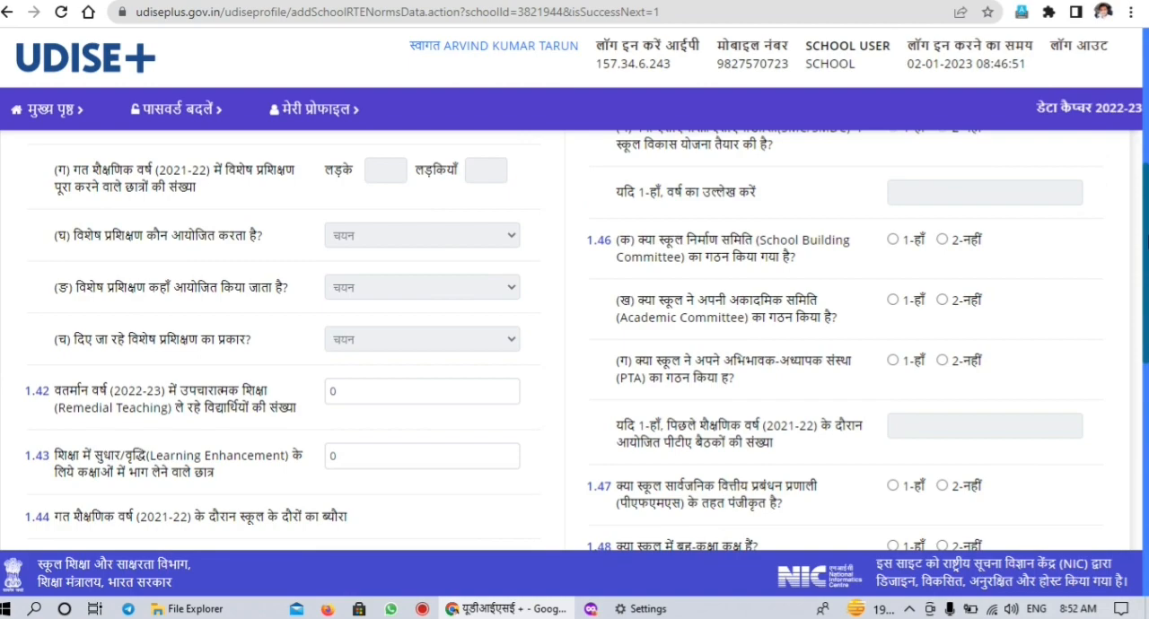
pyautogui.moveTo(1147, 241)
pyautogui.mouseDown()
pyautogui.moveTo(1146, 210)
pyautogui.moveTo(1147, 238)
pyautogui.mouseUp()
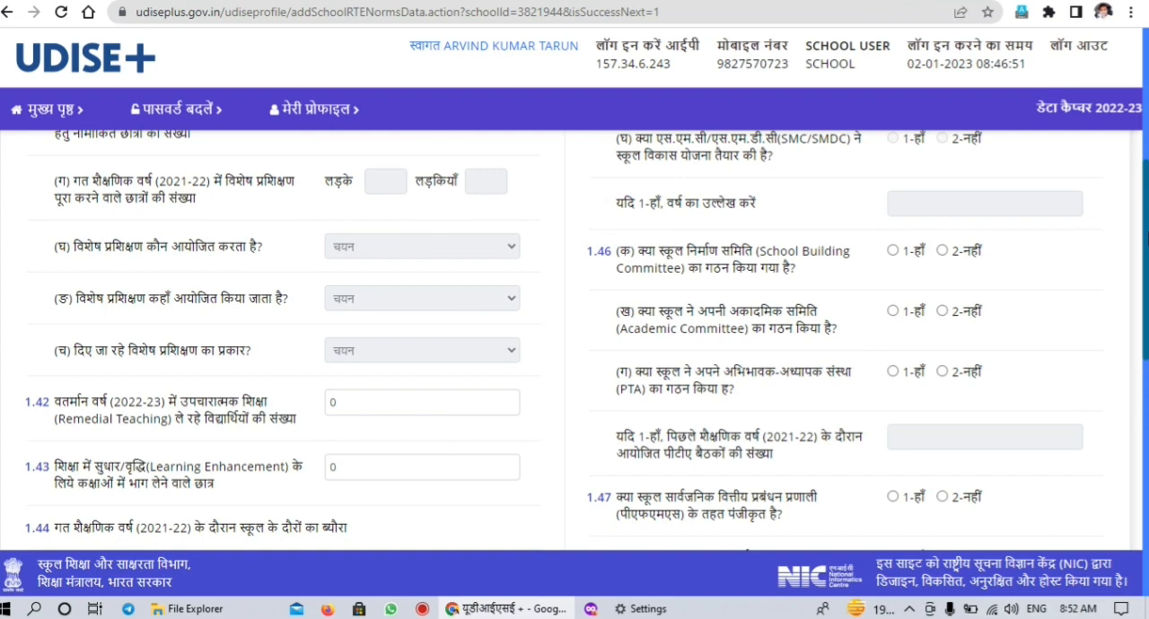
pyautogui.scroll(-1, 574, 341)
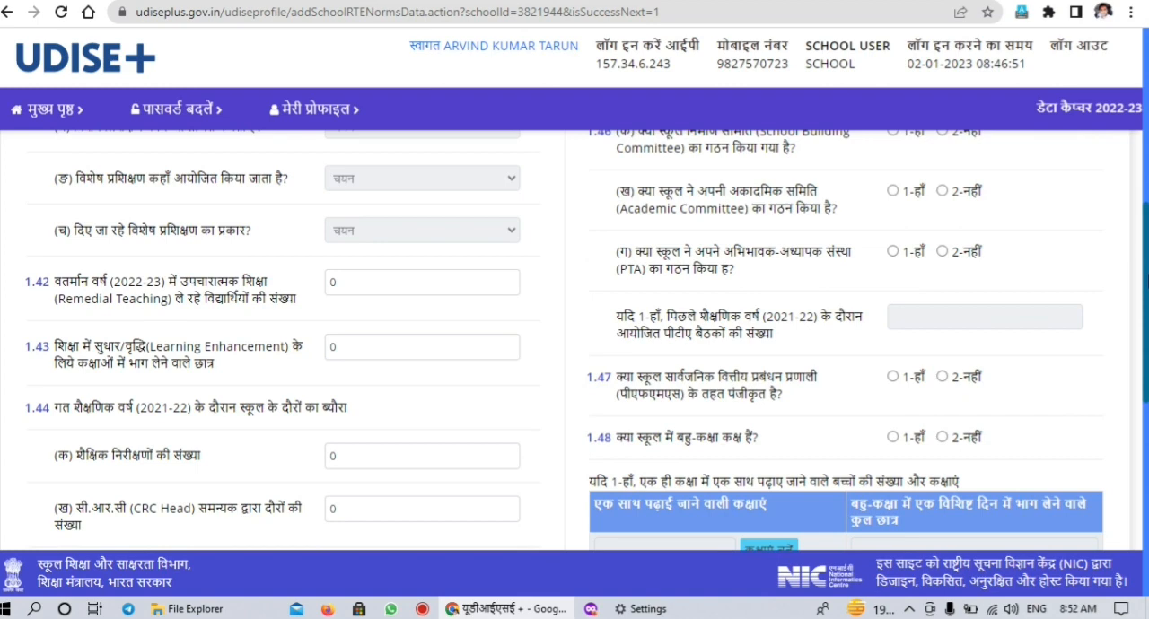
pyautogui.scroll(-1, 586, 340)
pyautogui.scroll(-1, 574, 341)
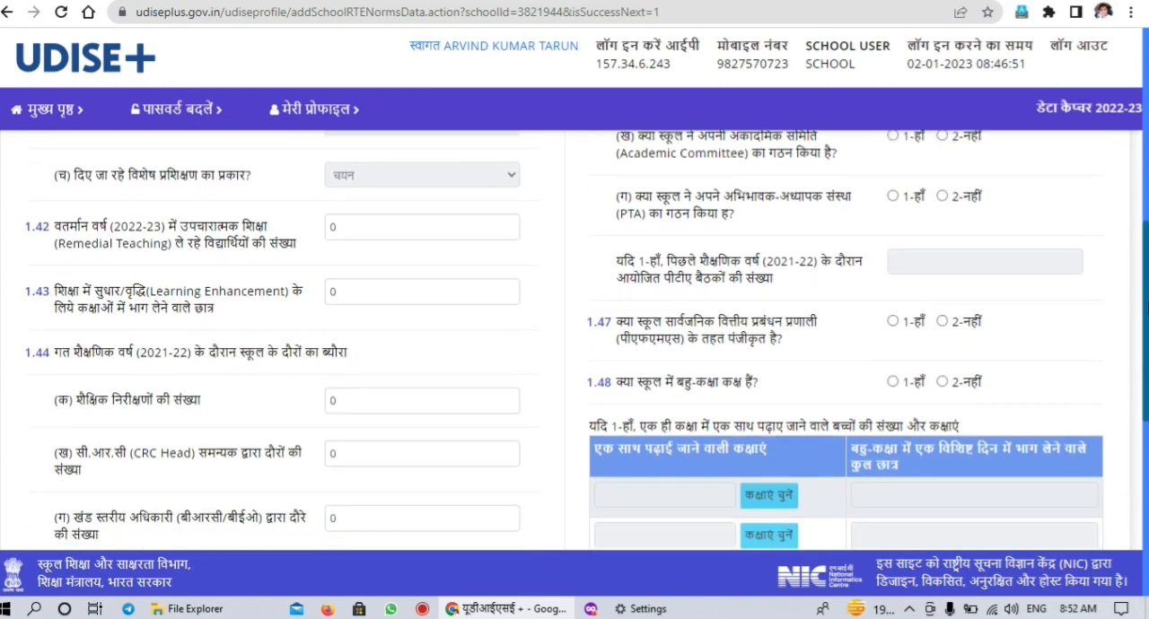
pyautogui.scroll(-1, 574, 341)
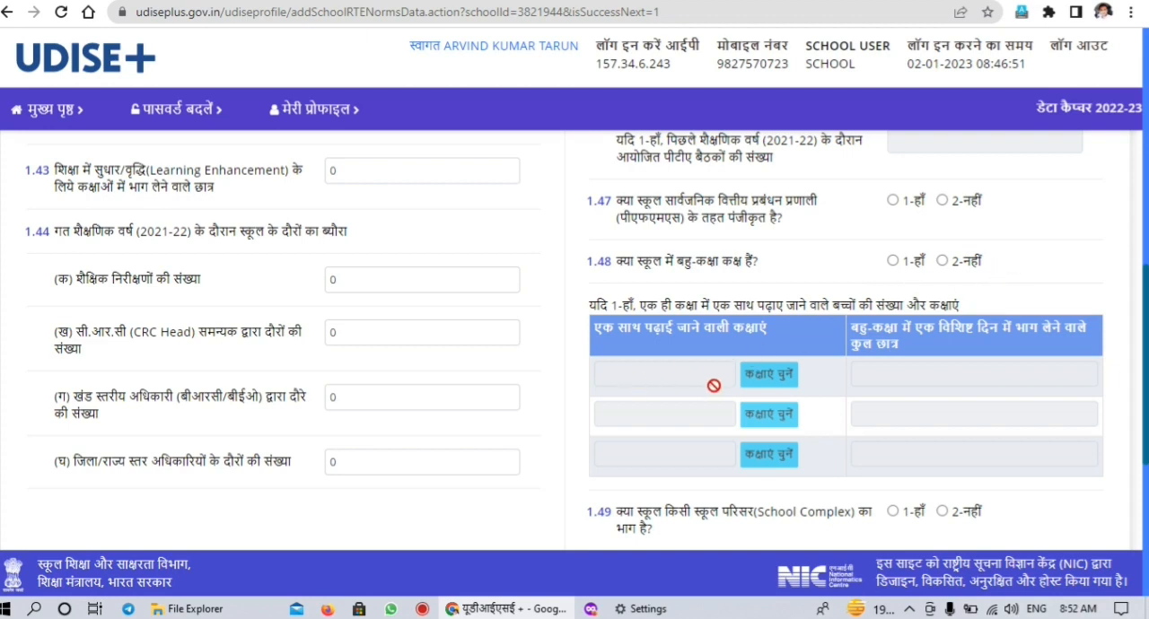
# Answer question 1.48 on multi-class rooms with 1-हाँ and go to the first row's combined-classes and total-students fields
pyautogui.click(894, 261)
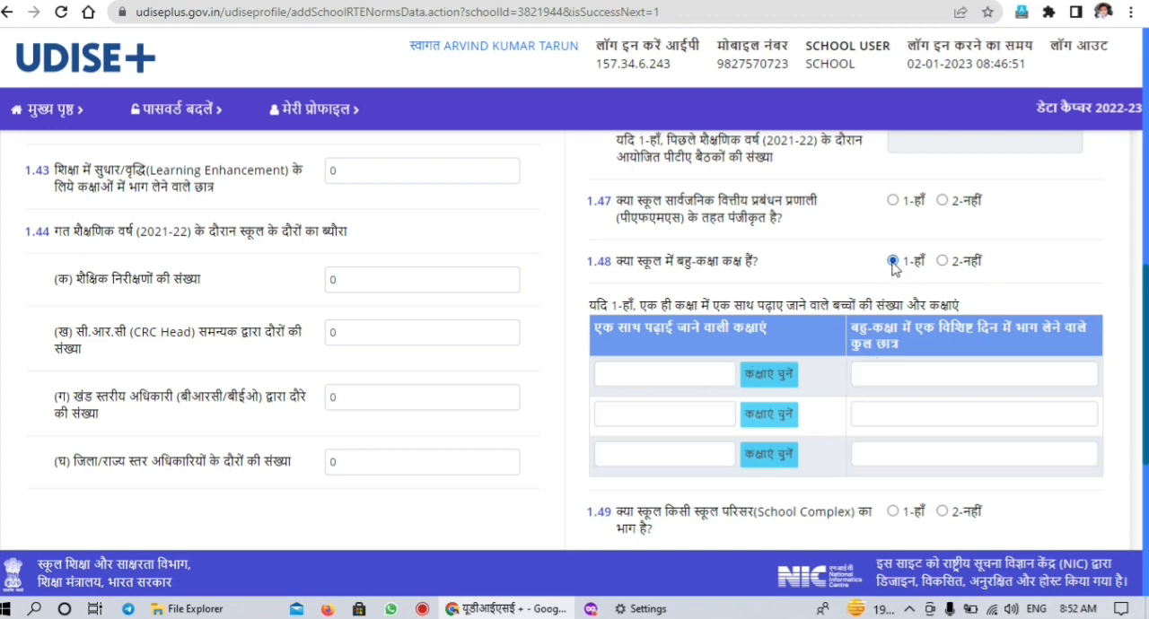
pyautogui.click(686, 377)
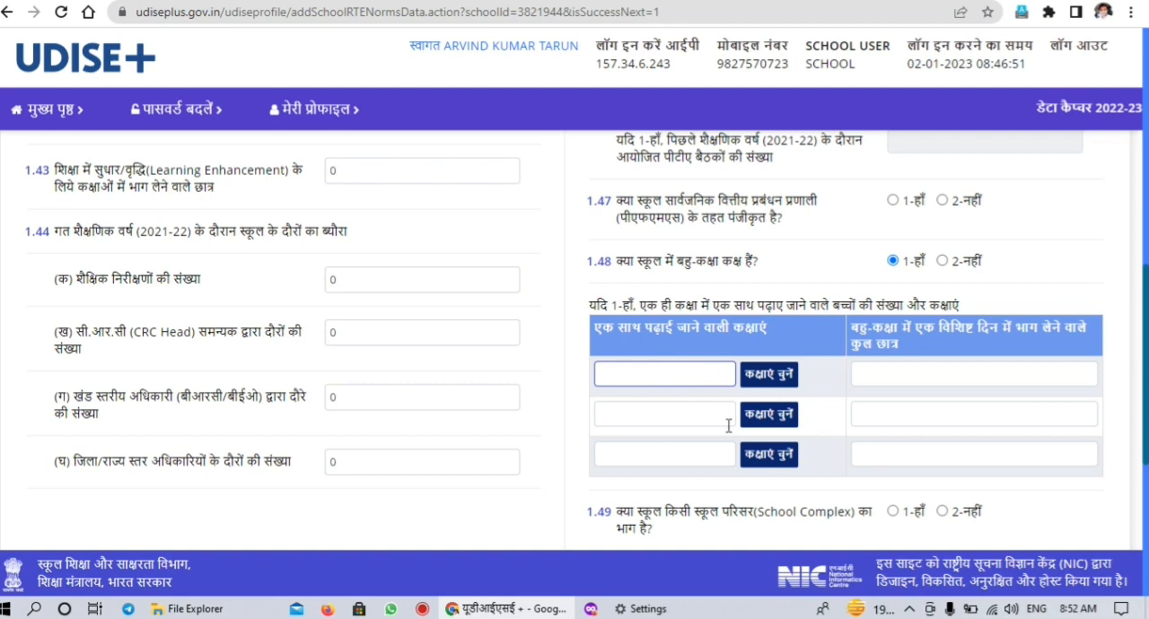
pyautogui.scroll(-3, 962, 276)
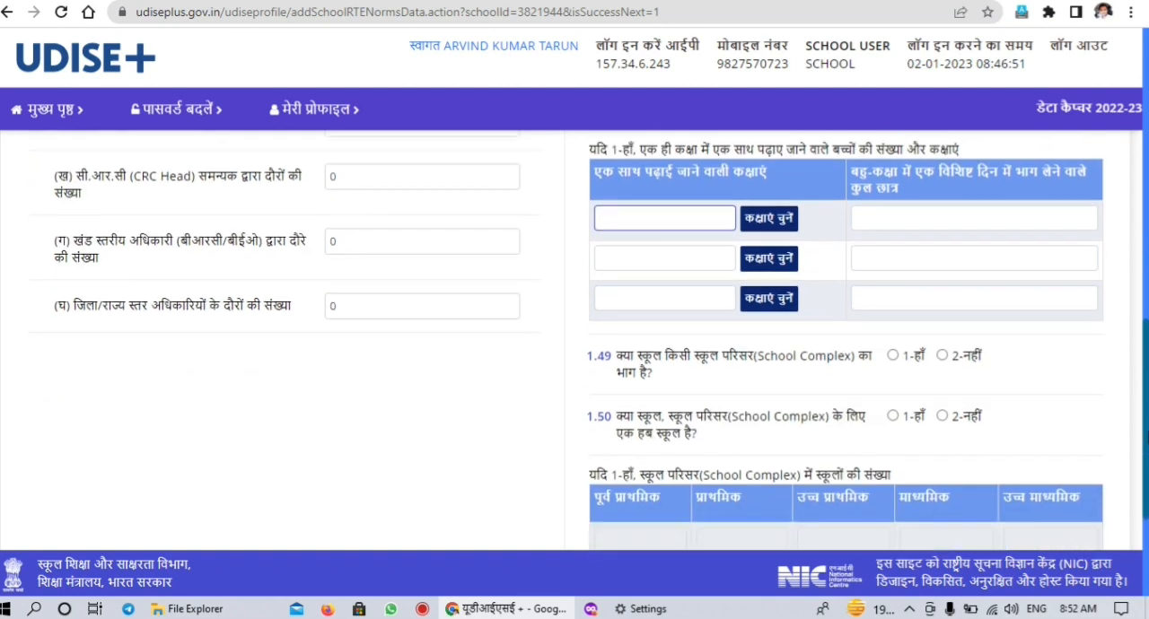
pyautogui.click(958, 236)
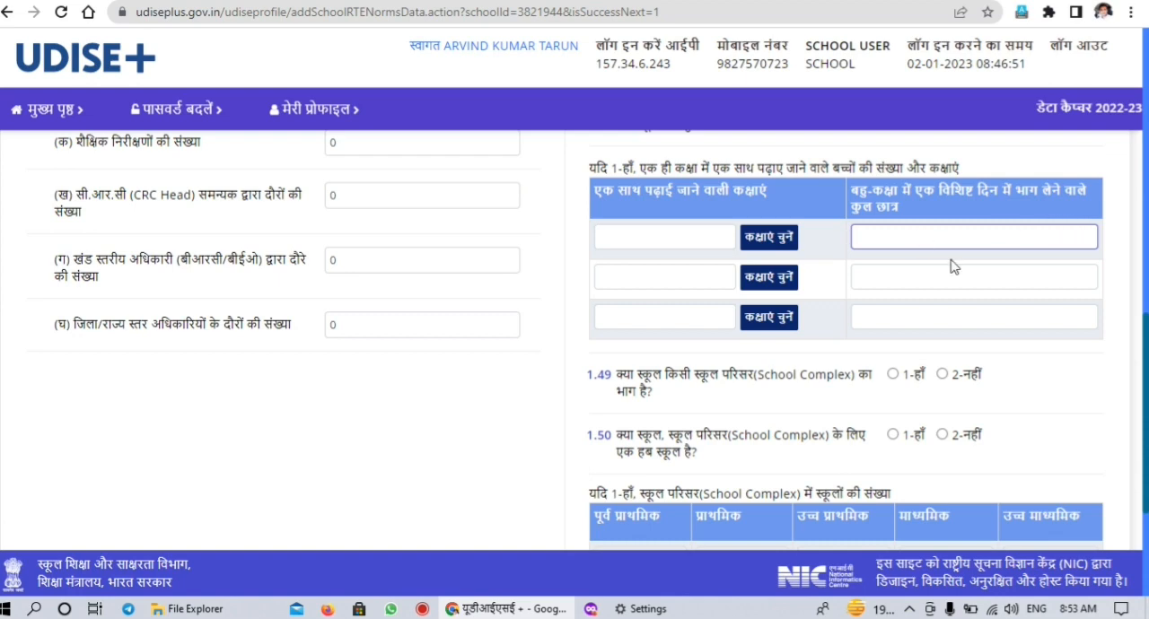
# Review questions 1.49 to 1.51 on the school complex, hub school and "एक भारत श्रेष्ठ भारत" activities
pyautogui.scroll(-2, 1077, 402)
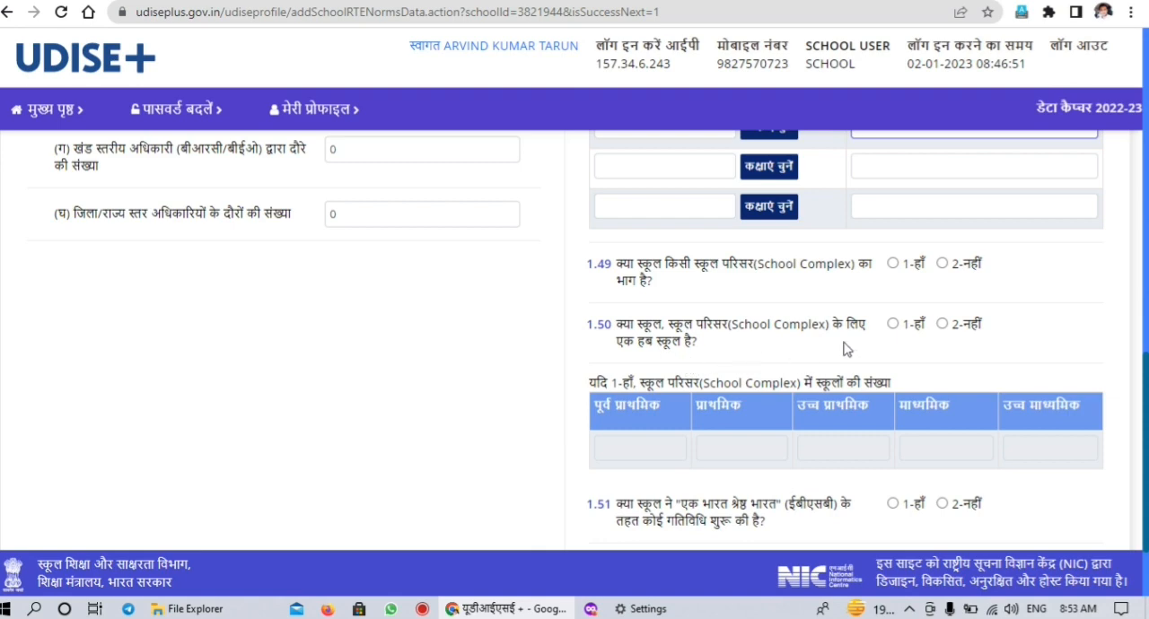
pyautogui.scroll(-1, 1146, 393)
pyautogui.scroll(-2, 1140, 386)
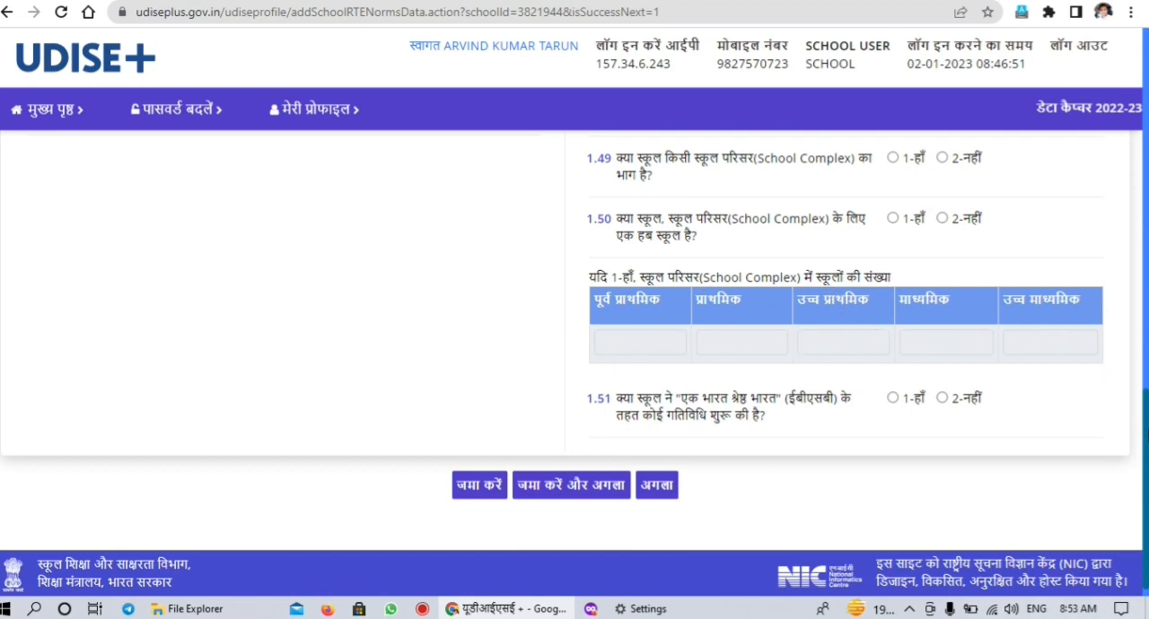
pyautogui.scroll(-1, 574, 363)
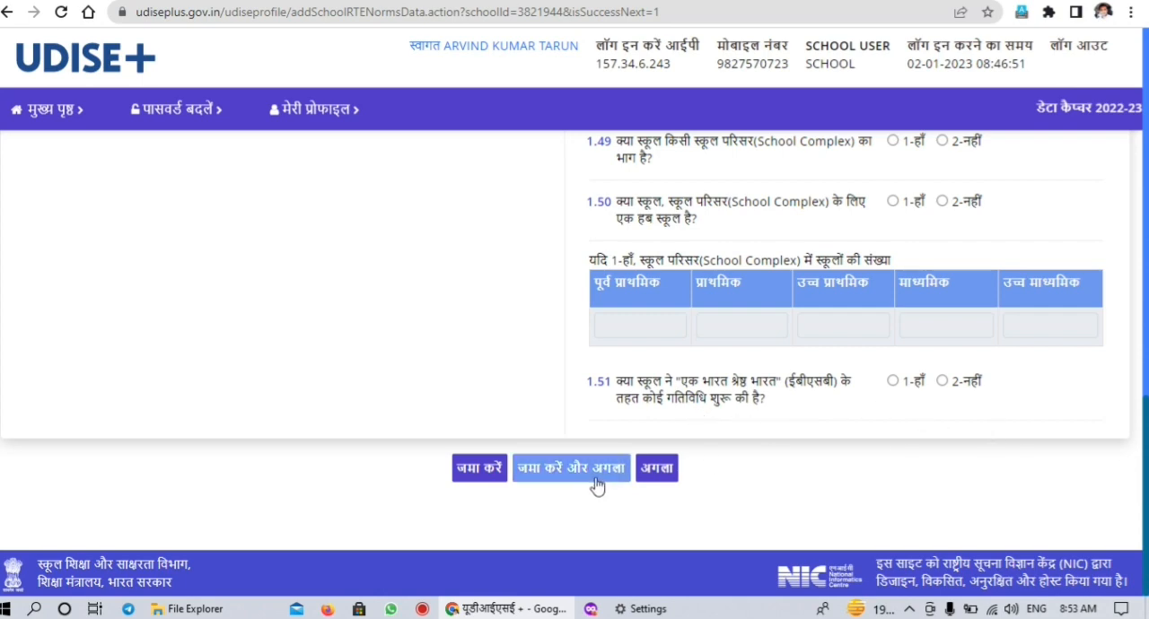
# Proceed to form 1.52 without saving and review its indicators on free textbooks, TLM, supplementary material, library books, play material and uniforms
pyautogui.click(656, 471)
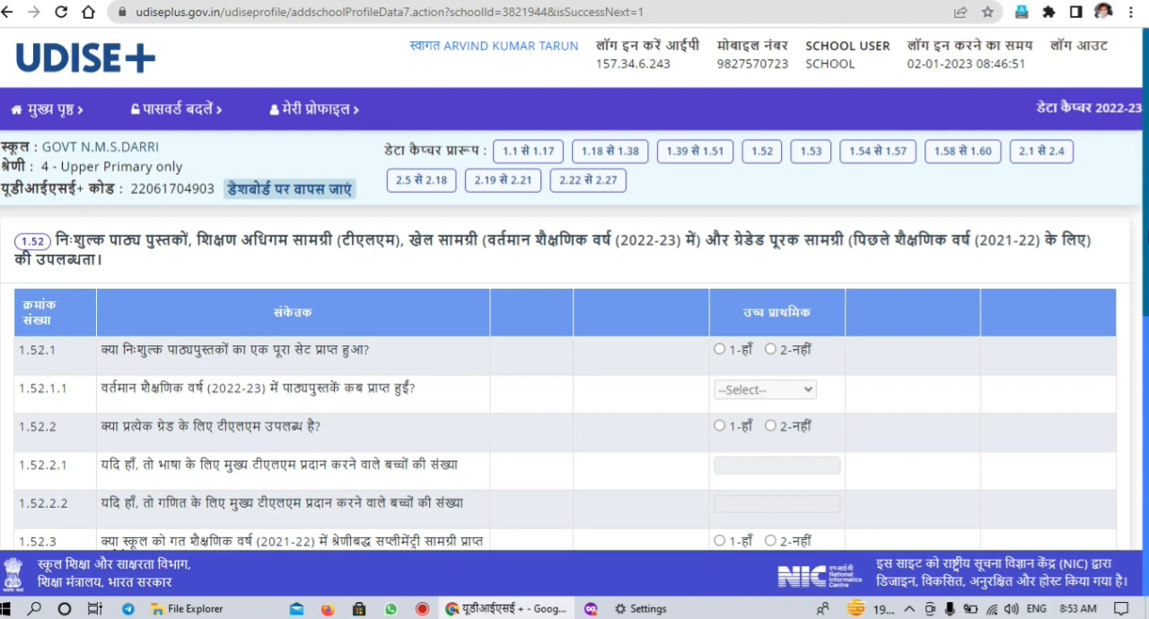
pyautogui.scroll(-3, 132, 215)
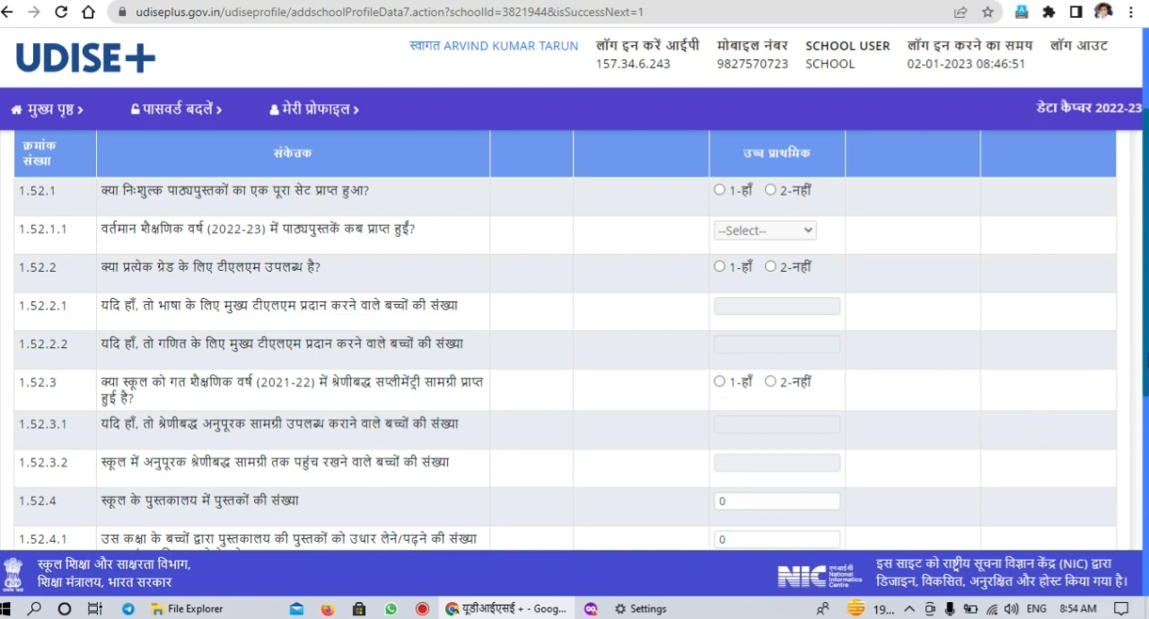
pyautogui.scroll(-2, 574, 341)
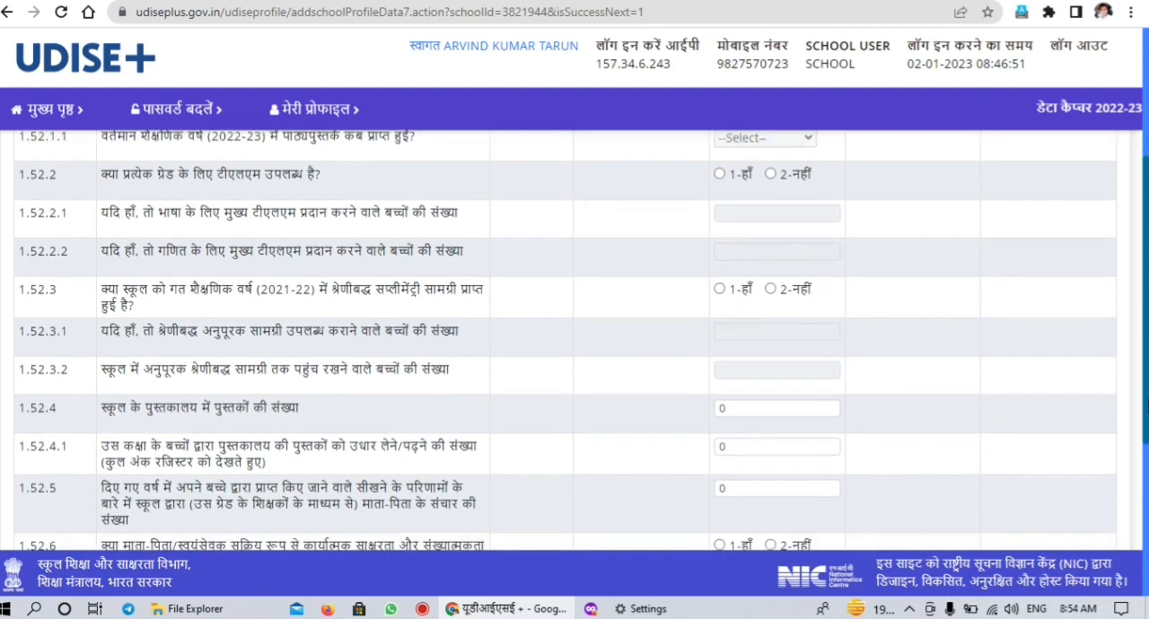
pyautogui.scroll(-2, 574, 341)
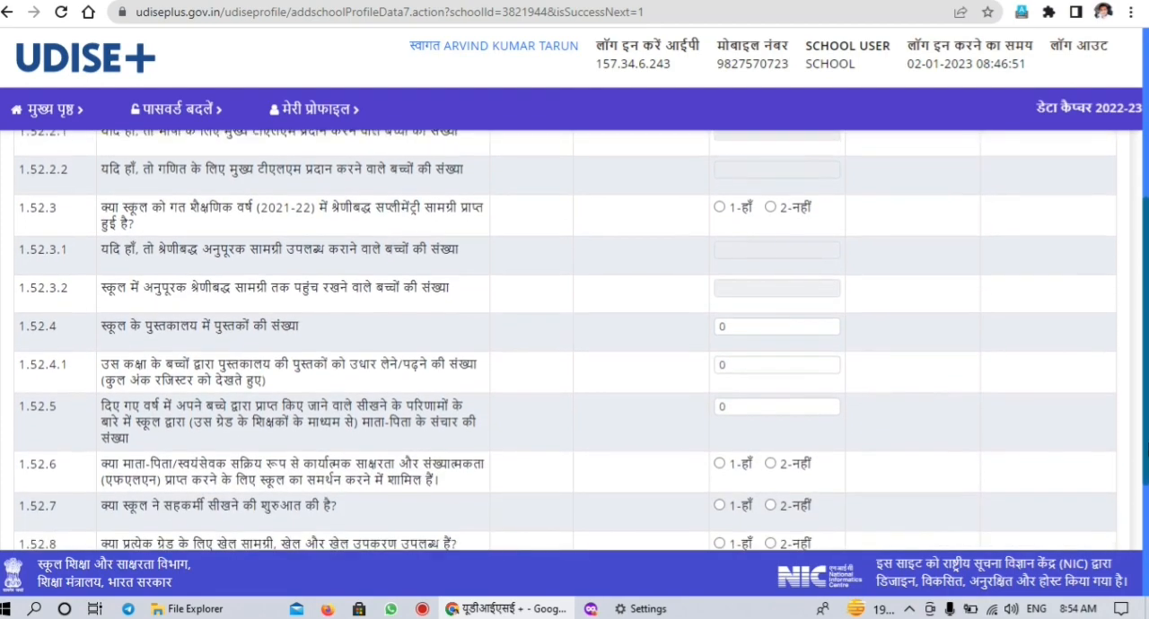
pyautogui.scroll(-2, 574, 341)
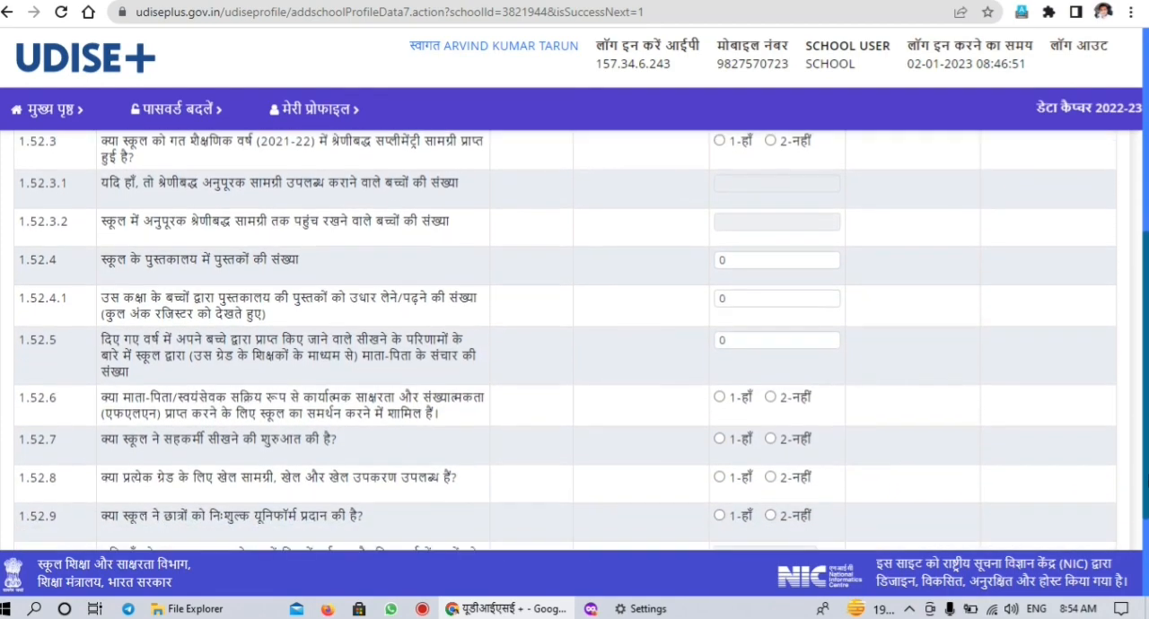
pyautogui.scroll(-1, 575, 341)
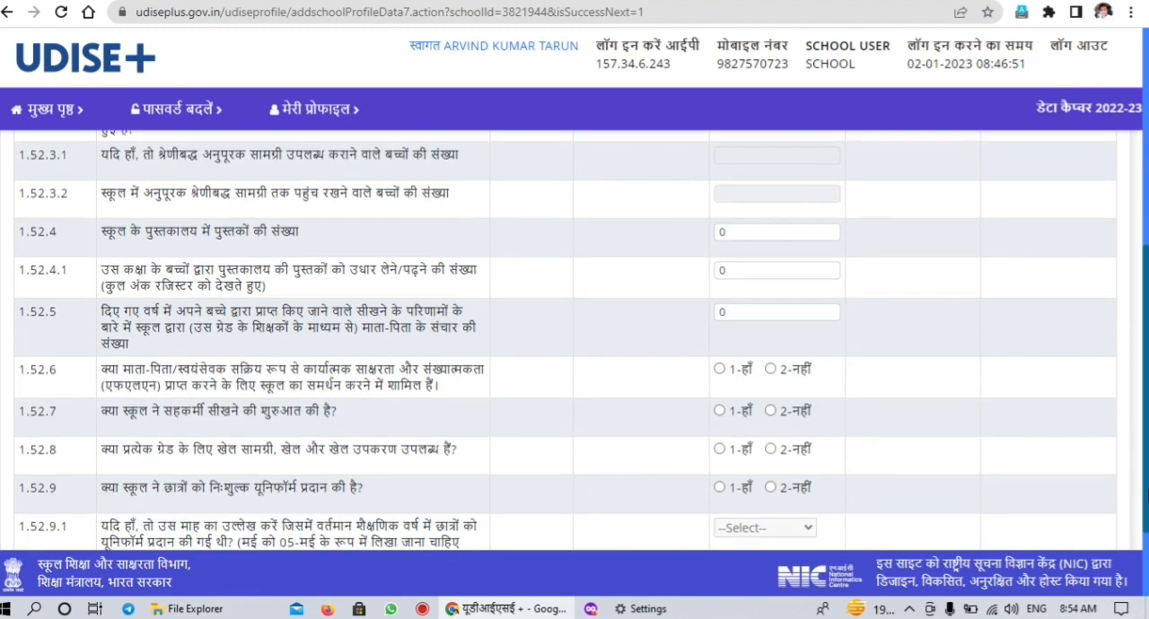
pyautogui.scroll(-2, 574, 341)
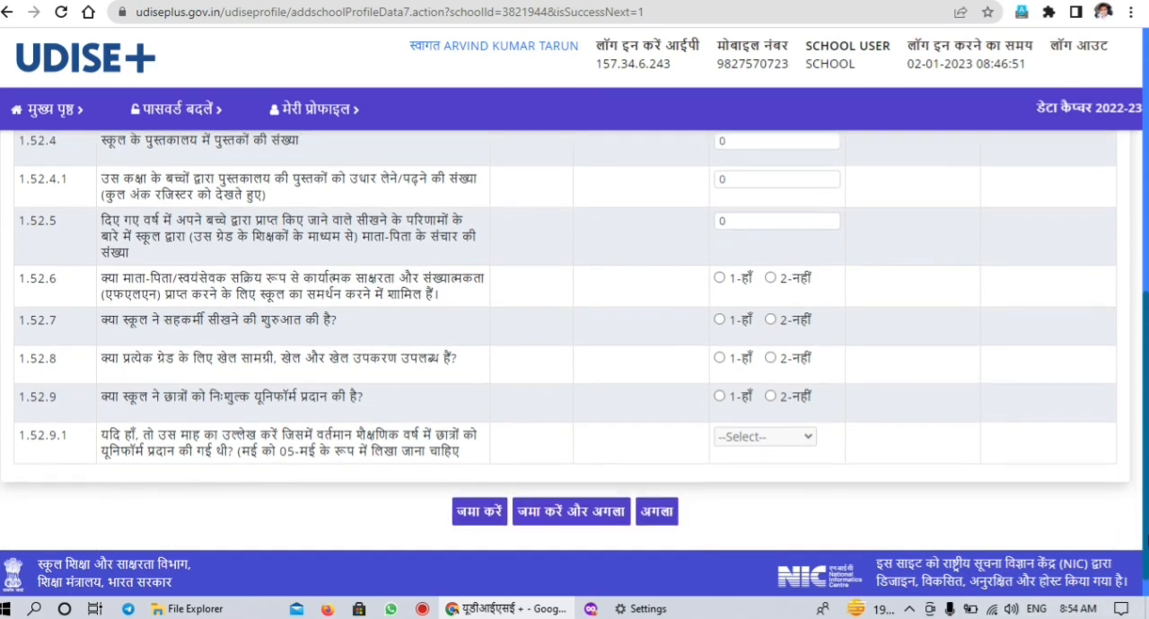
pyautogui.scroll(-1, 574, 341)
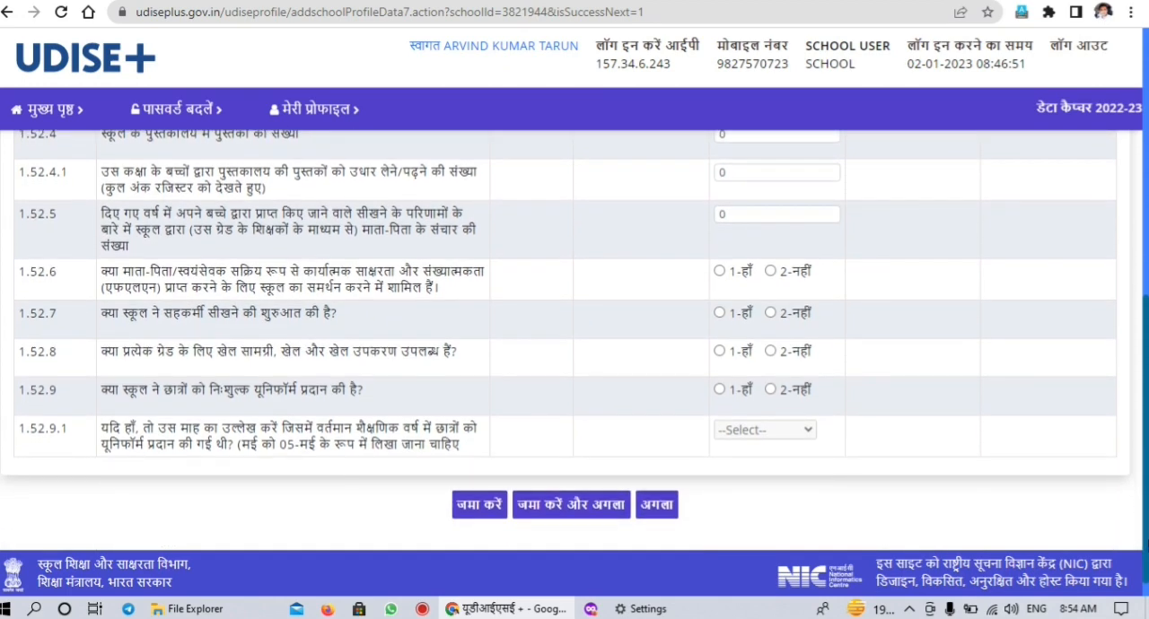
pyautogui.scroll(-1, 1146, 549)
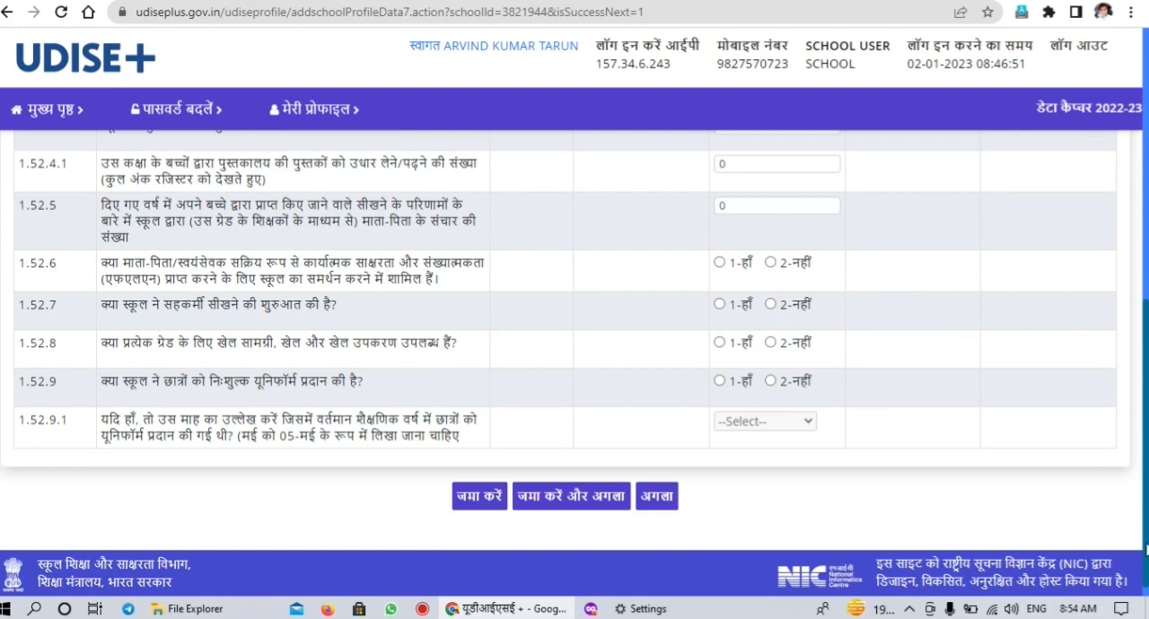
pyautogui.scroll(-1, 1146, 549)
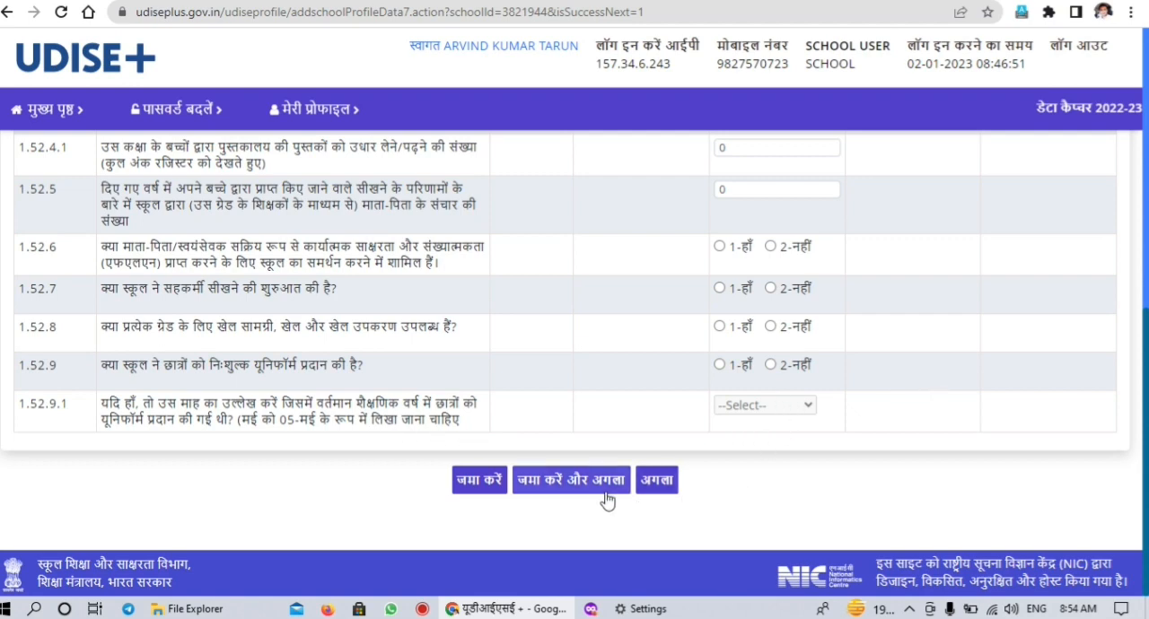
# Proceed to form 1.53 without saving and examine the teaching and learning key performance indicators 1.53.1 to 1.53.7
pyautogui.click(667, 487)
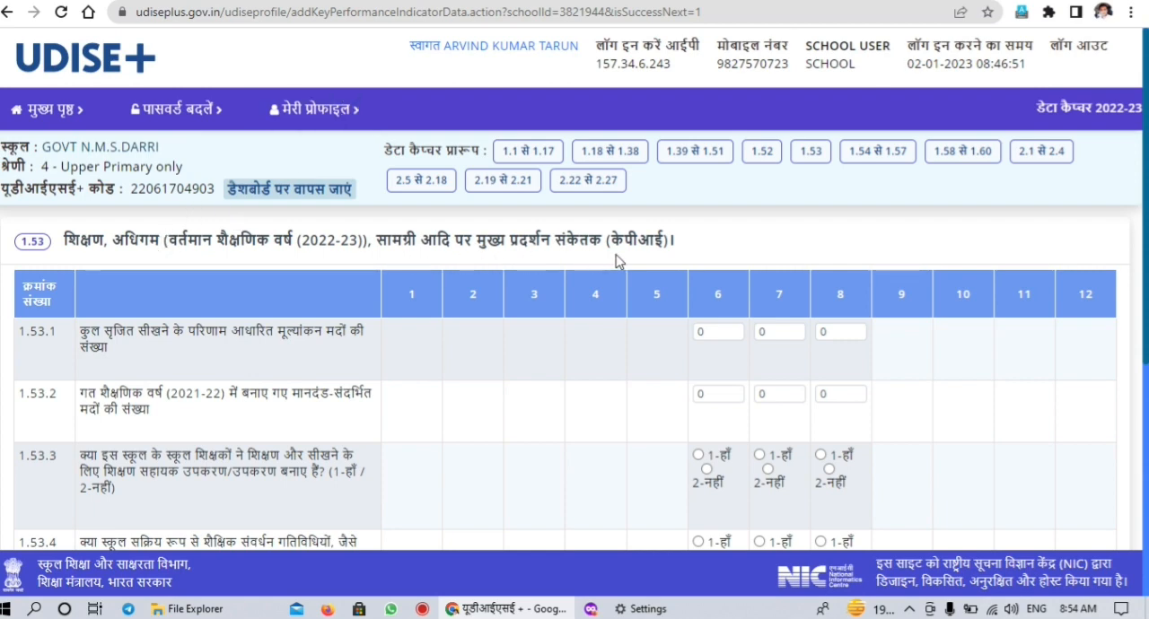
pyautogui.scroll(-1, 574, 377)
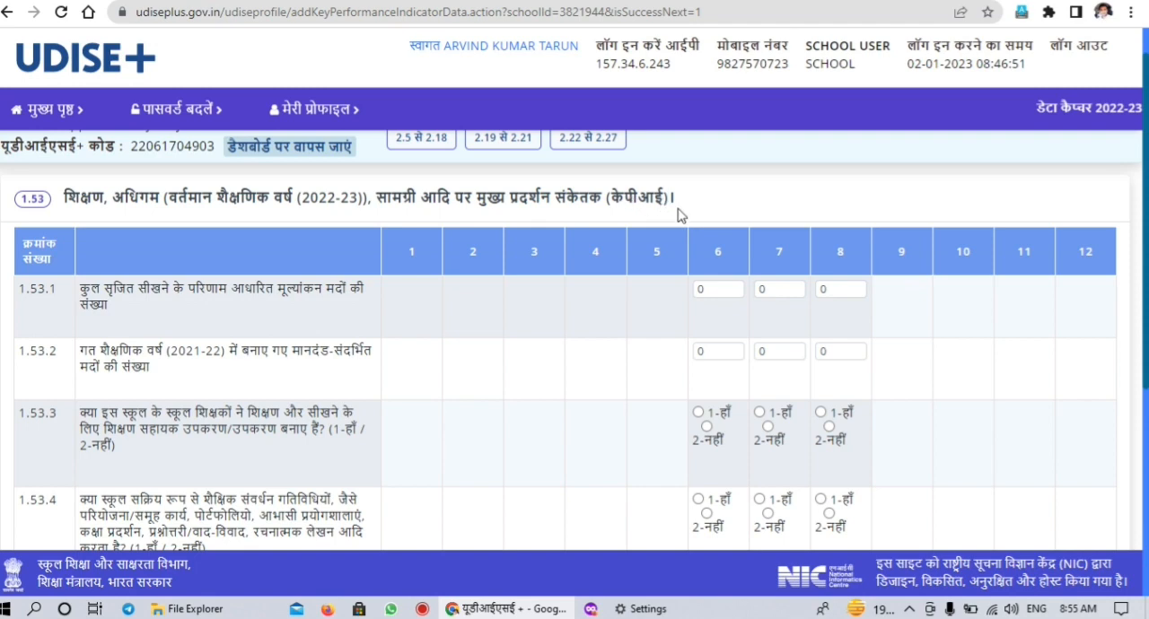
pyautogui.scroll(-2, 680, 213)
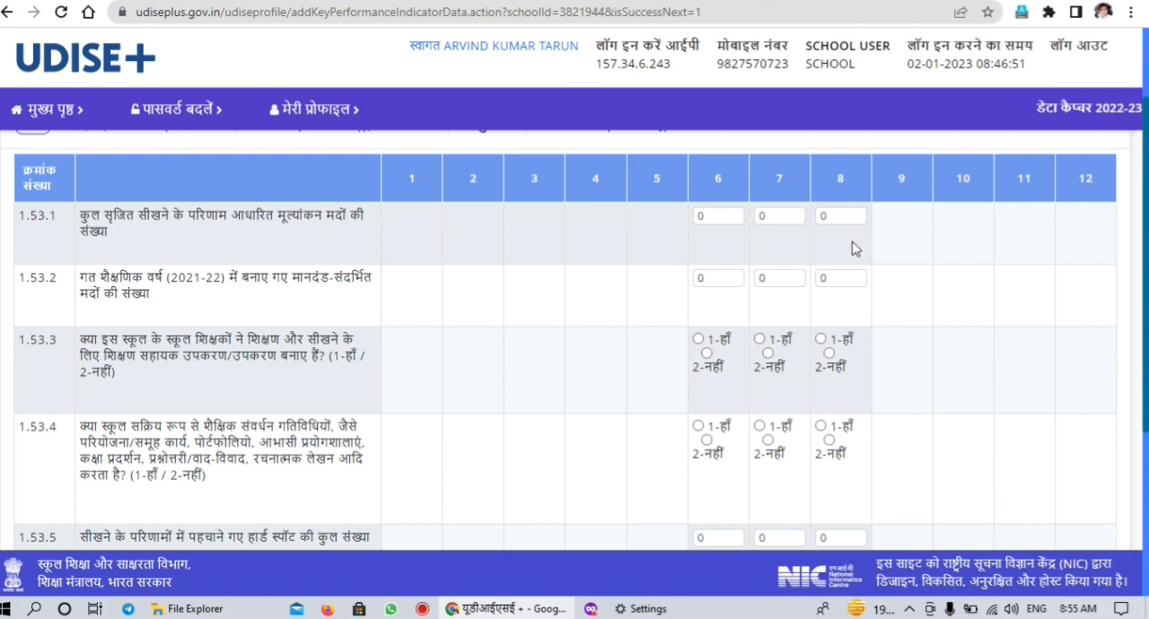
pyautogui.scroll(-1, 305, 333)
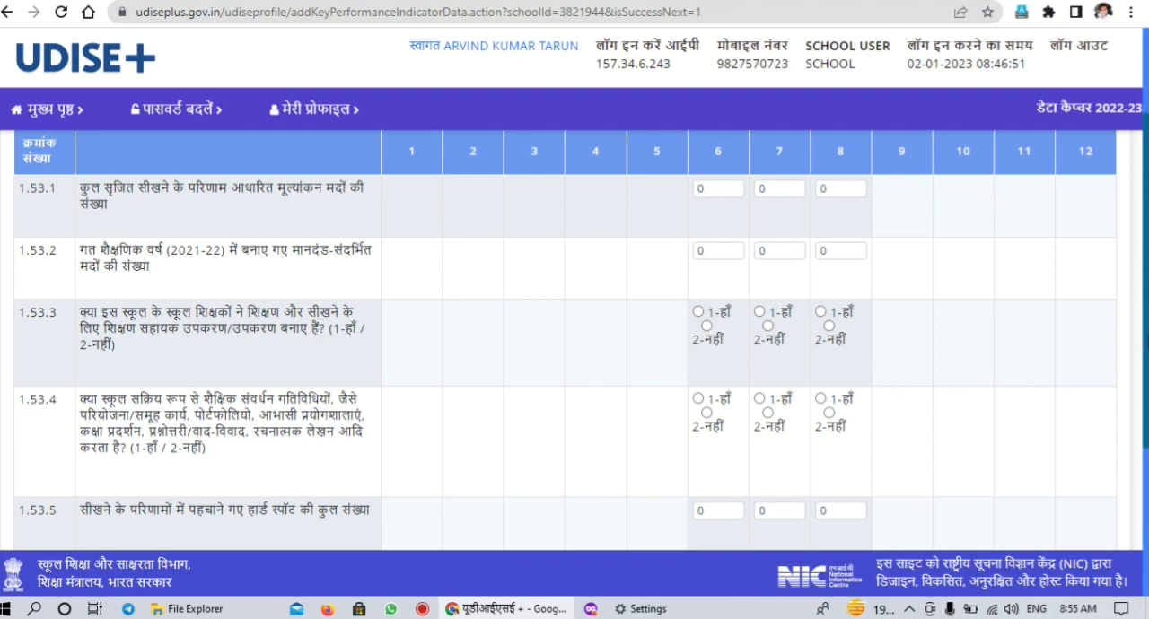
pyautogui.scroll(-2, 316, 404)
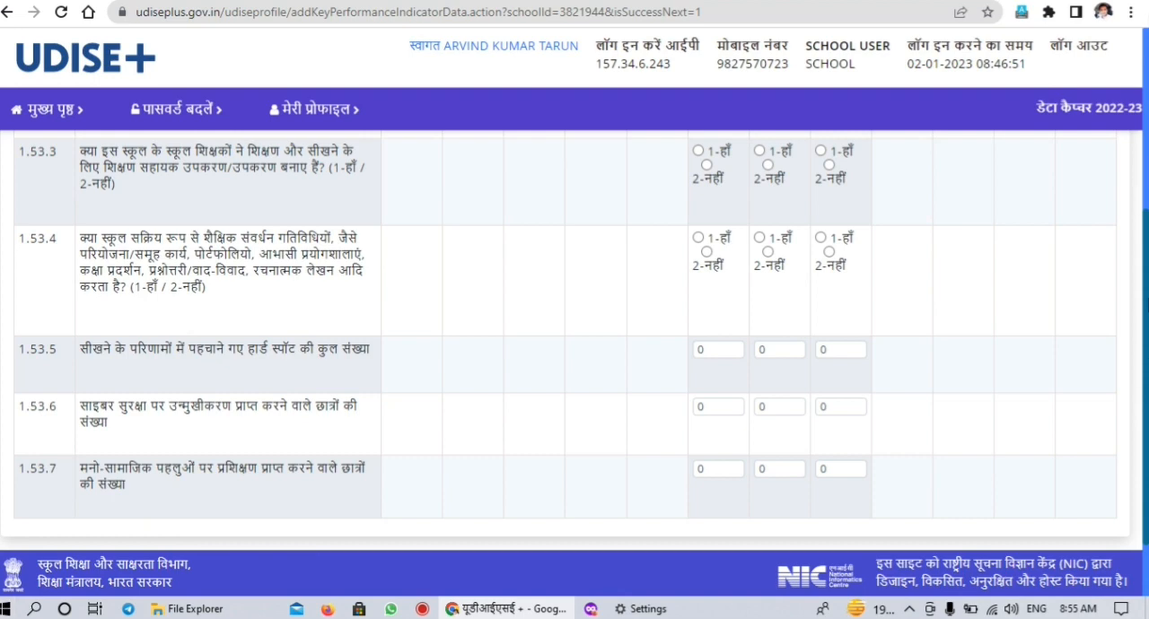
pyautogui.scroll(-2, 1141, 327)
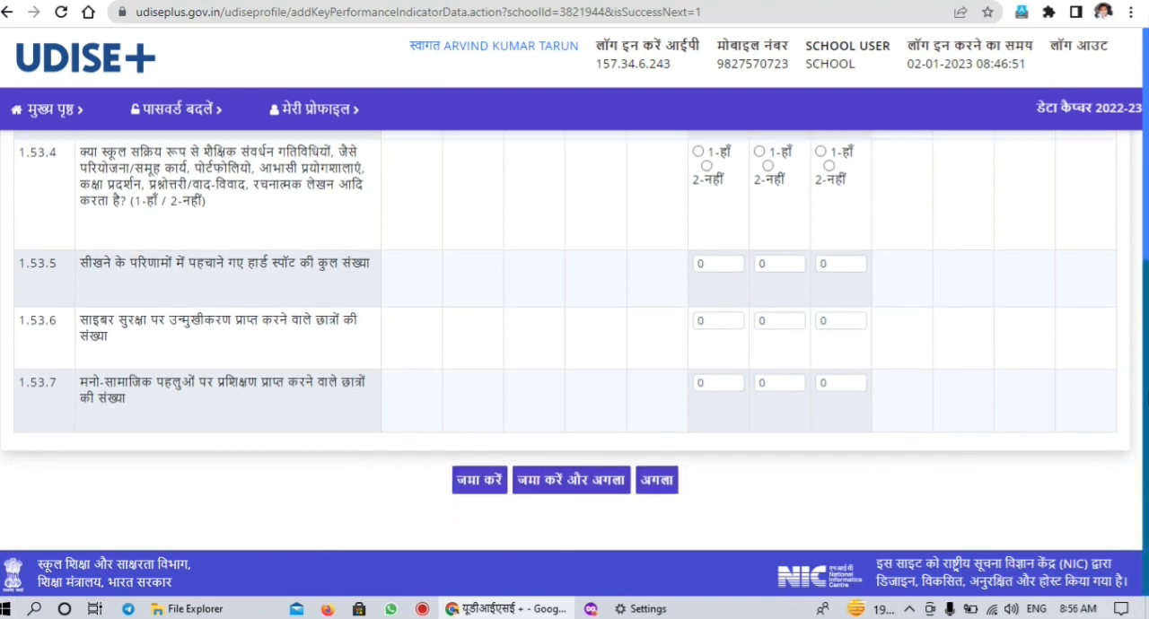
# Proceed to form 1.54 to 1.57 without saving and review the school safety questions 1.54.1 to 1.54.12
pyautogui.click(658, 490)
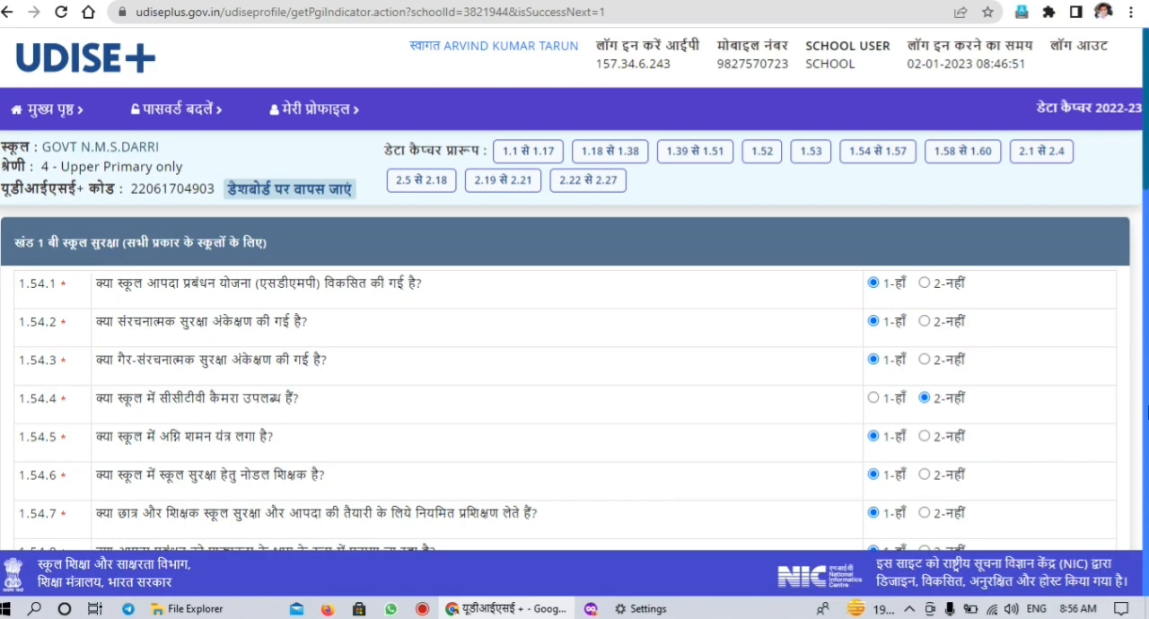
pyautogui.scroll(-5, 574, 377)
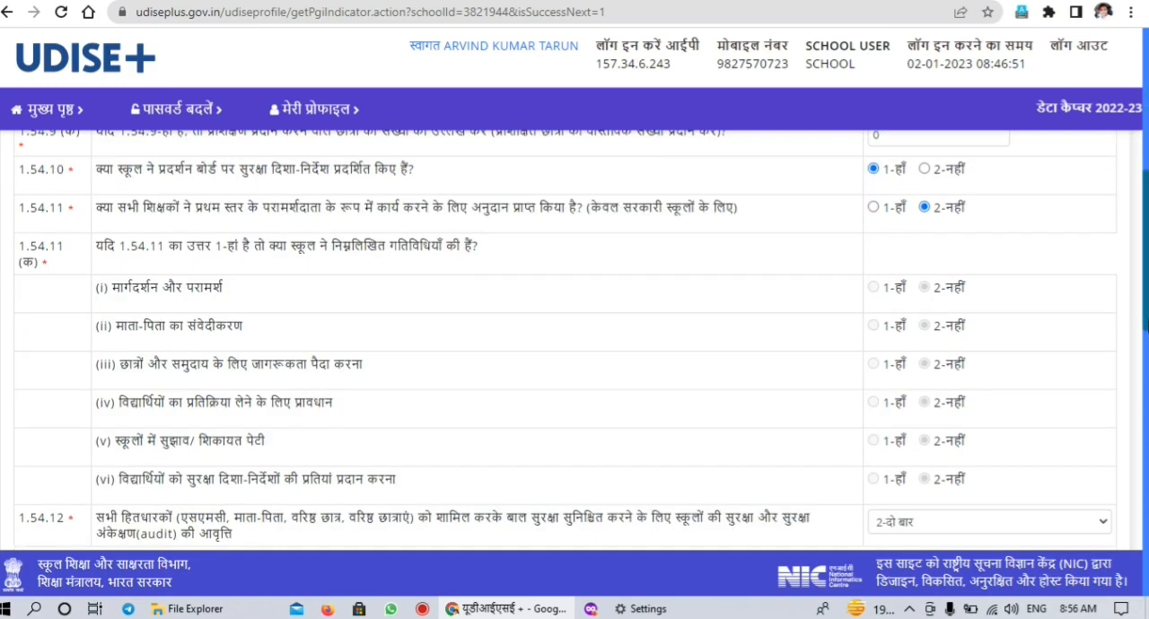
pyautogui.scroll(5, 1135, 195)
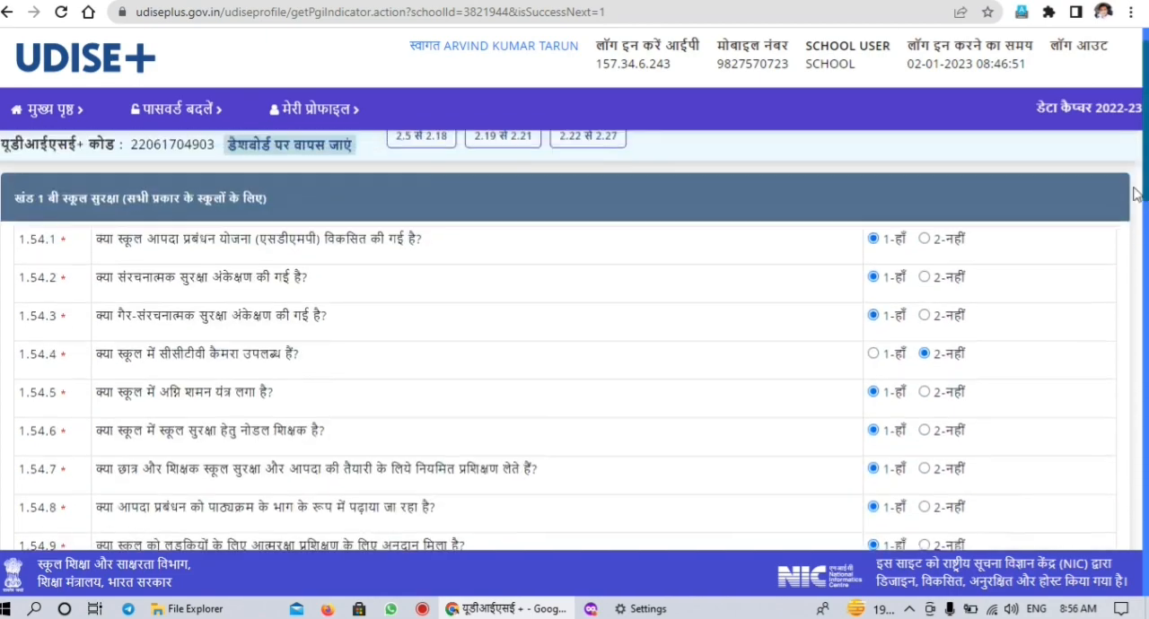
pyautogui.scroll(-1, 1136, 195)
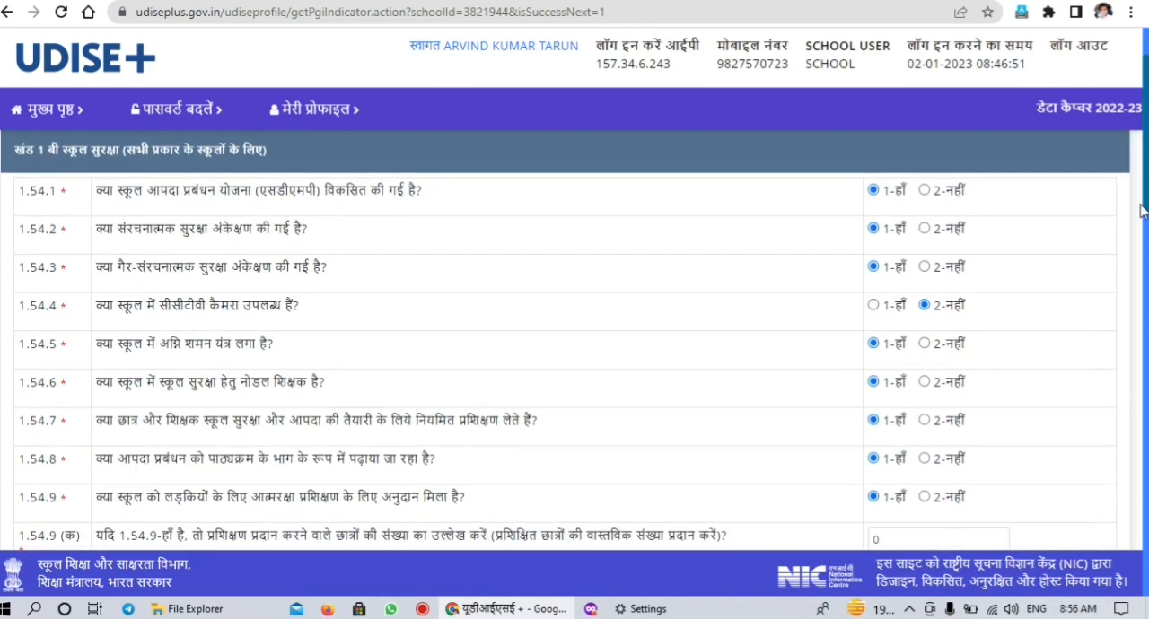
pyautogui.moveTo(1140, 205); pyautogui.dragTo(1142, 205)
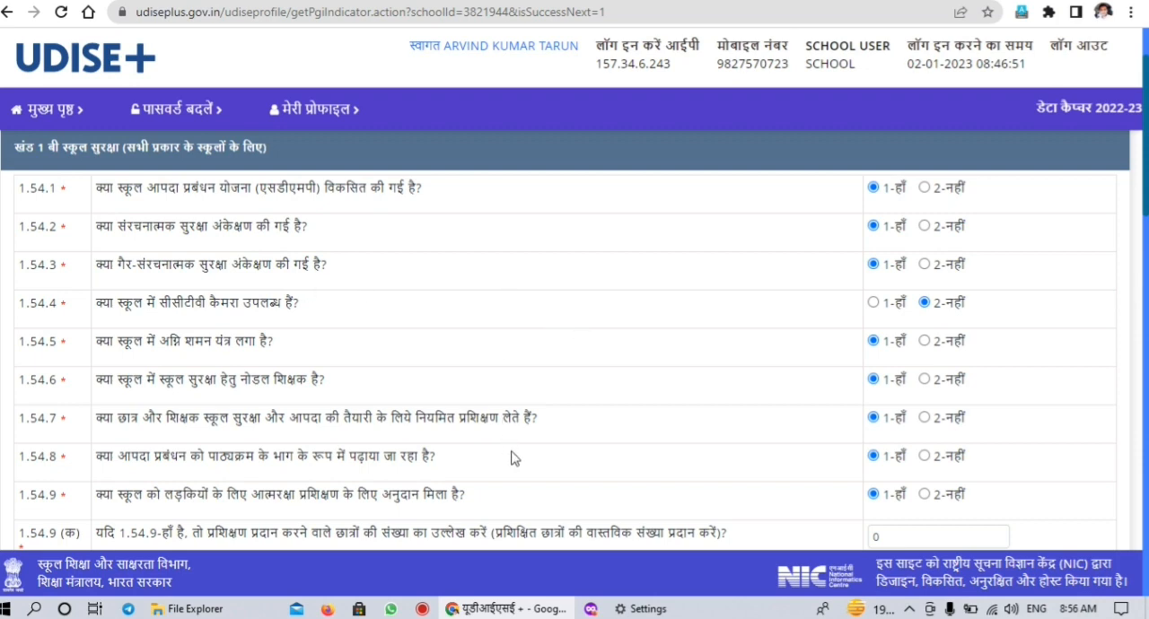
pyautogui.click(1146, 372)
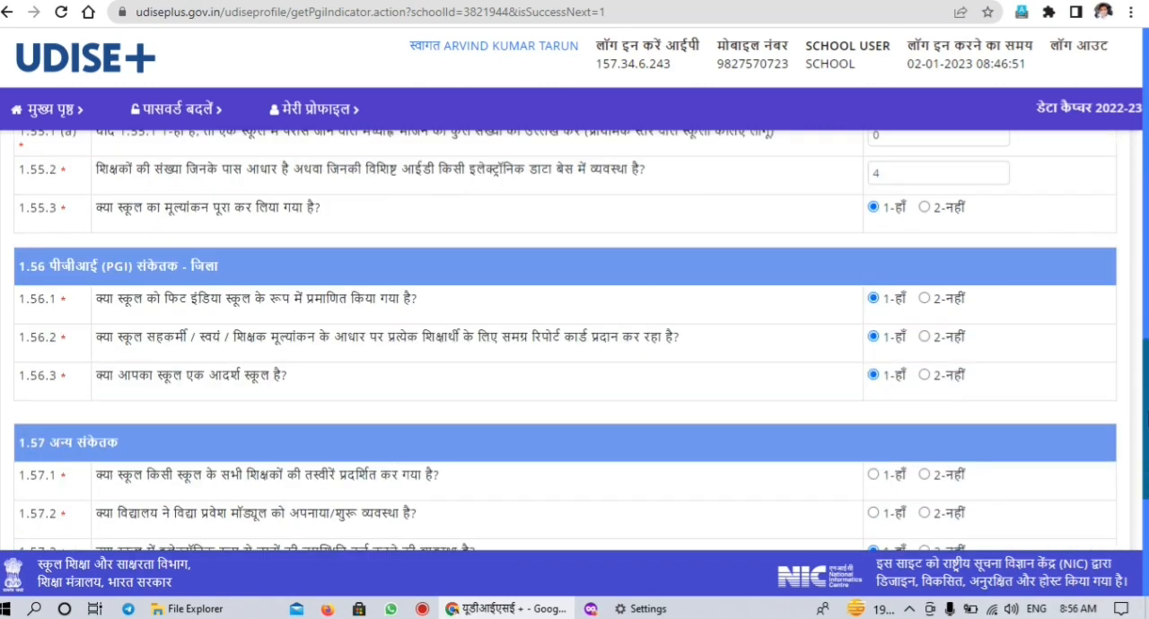
pyautogui.moveTo(1146, 372); pyautogui.dragTo(1116, 133)
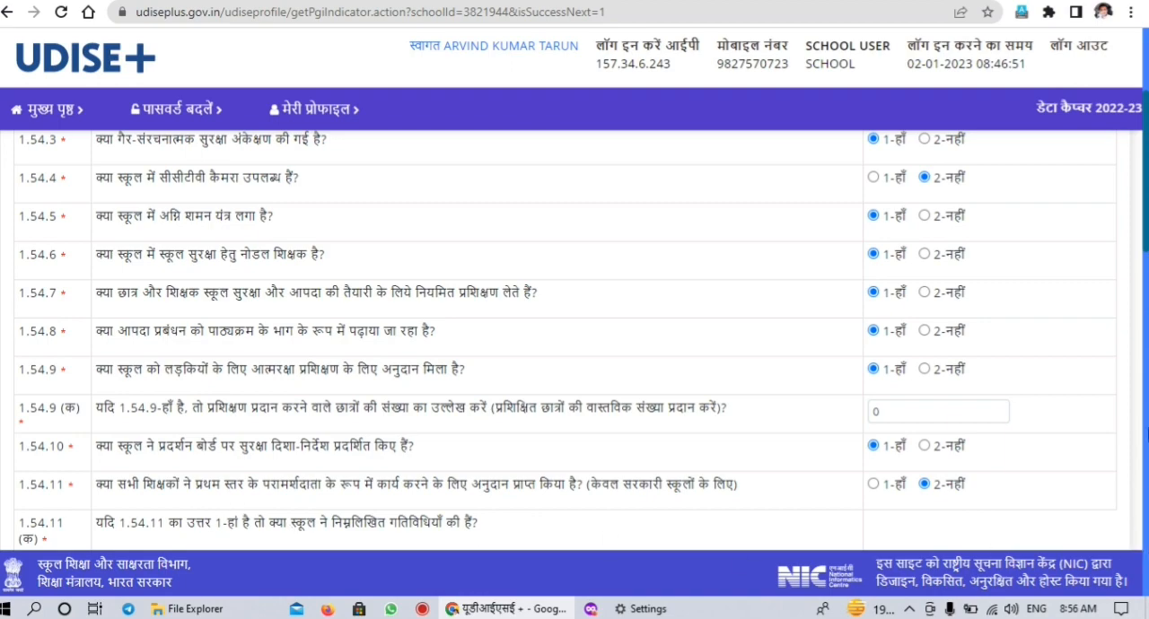
pyautogui.scroll(-5, 1146, 401)
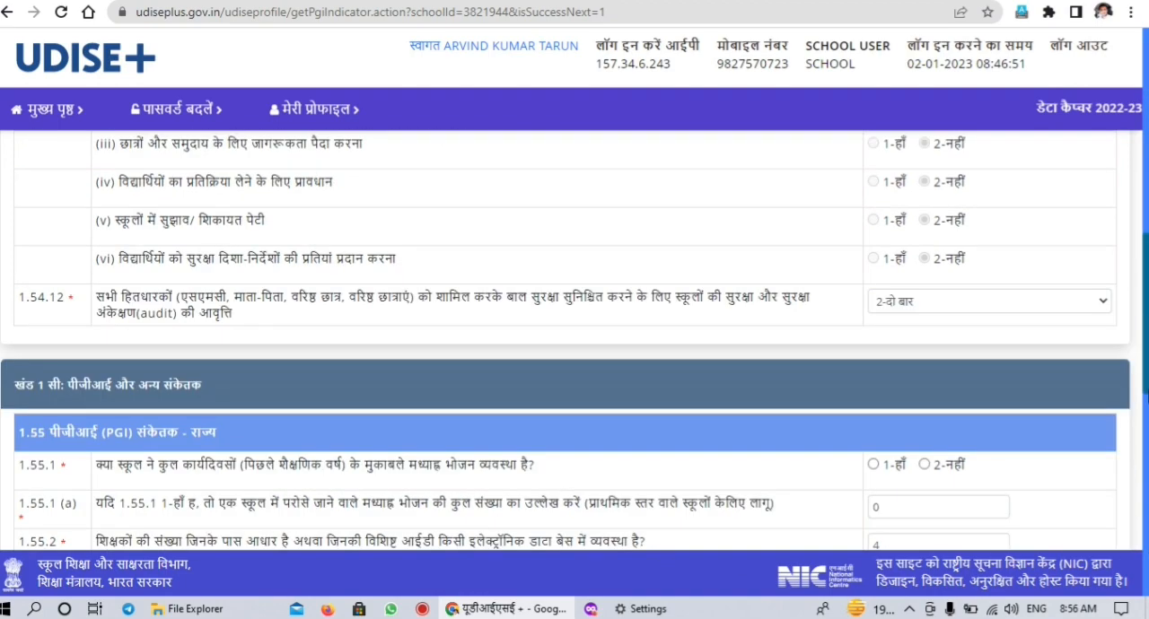
# Review the state PGI, district PGI and other indicators in sections 1.55 to 1.57
pyautogui.scroll(-8, 1145, 401)
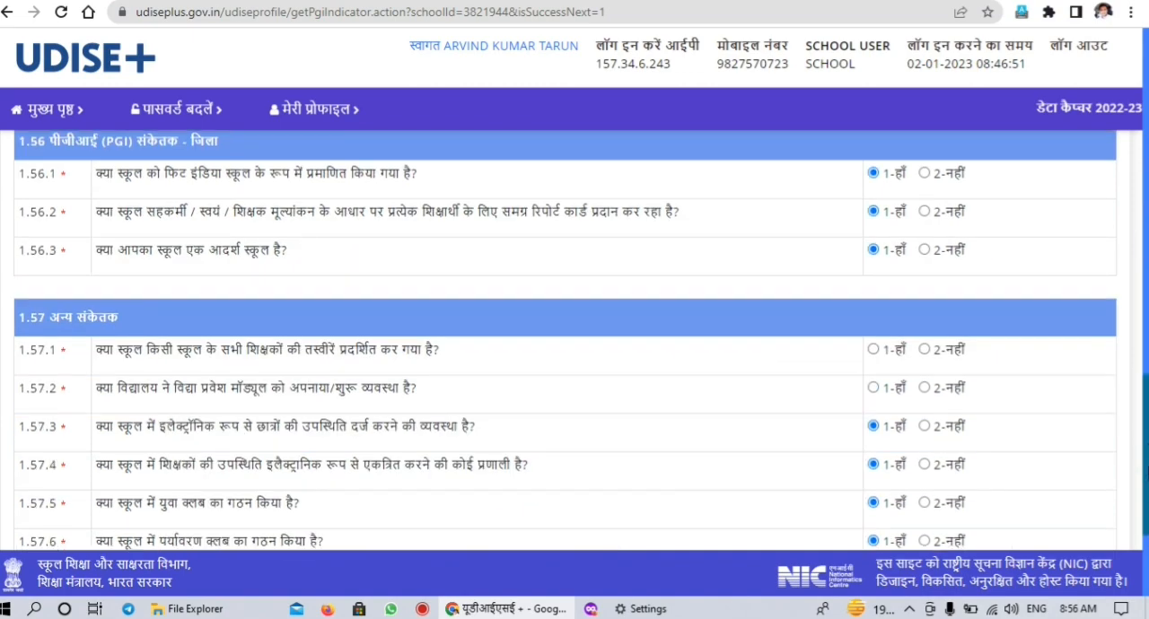
pyautogui.moveTo(1147, 485); pyautogui.dragTo(1146, 483)
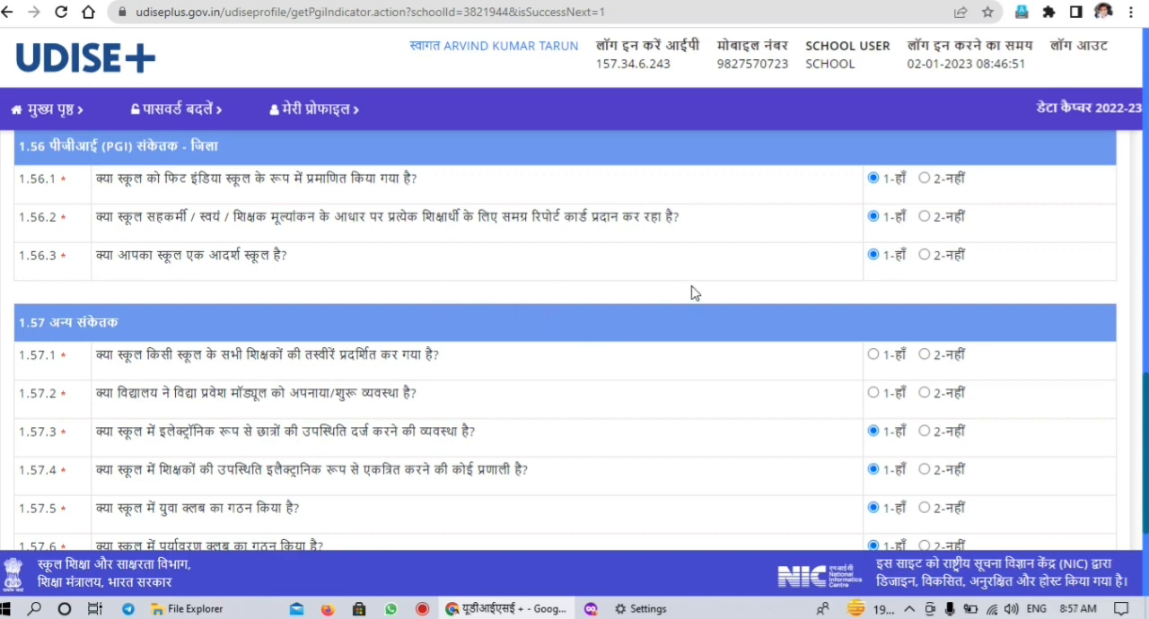
pyautogui.scroll(2, 574, 341)
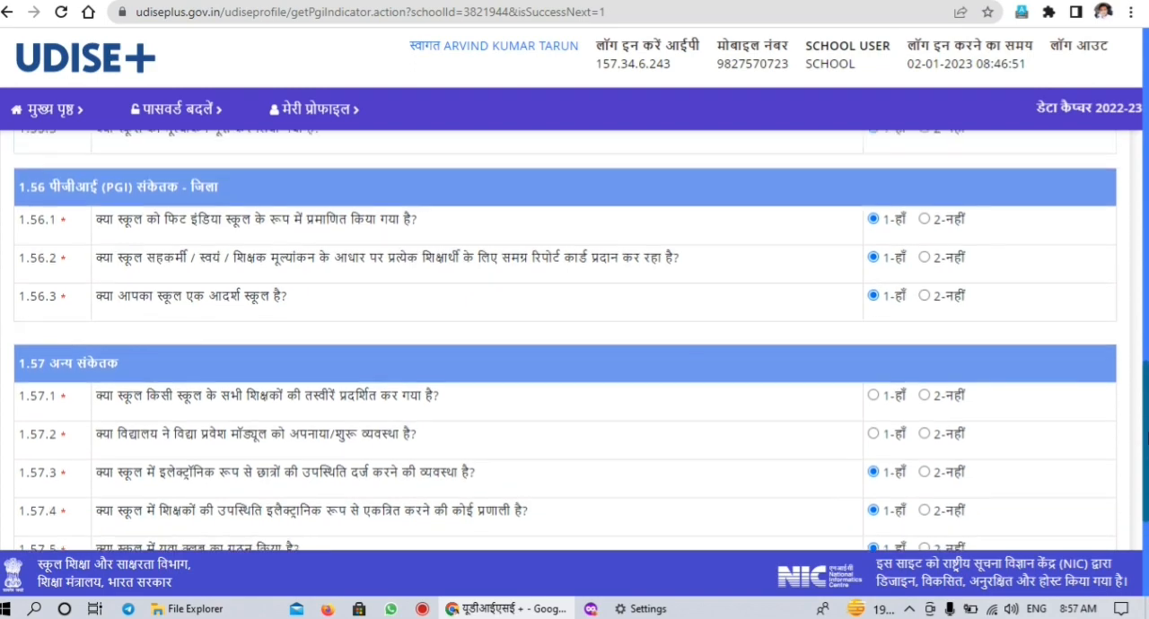
pyautogui.scroll(1, 574, 341)
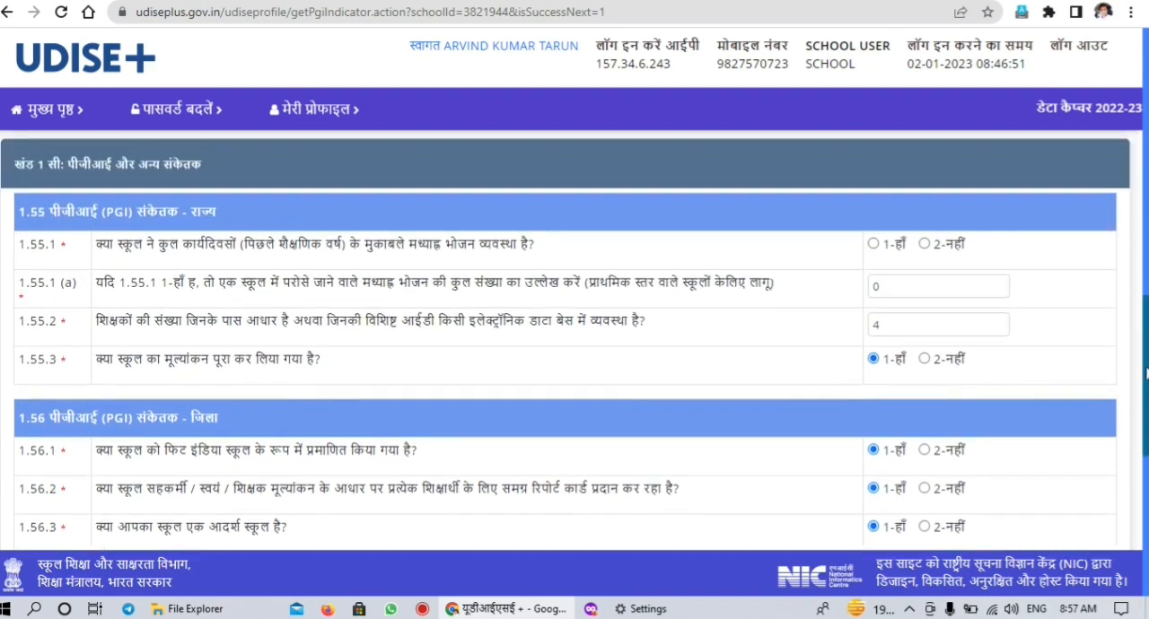
pyautogui.scroll(-2, 574, 341)
pyautogui.scroll(-4, 1138, 570)
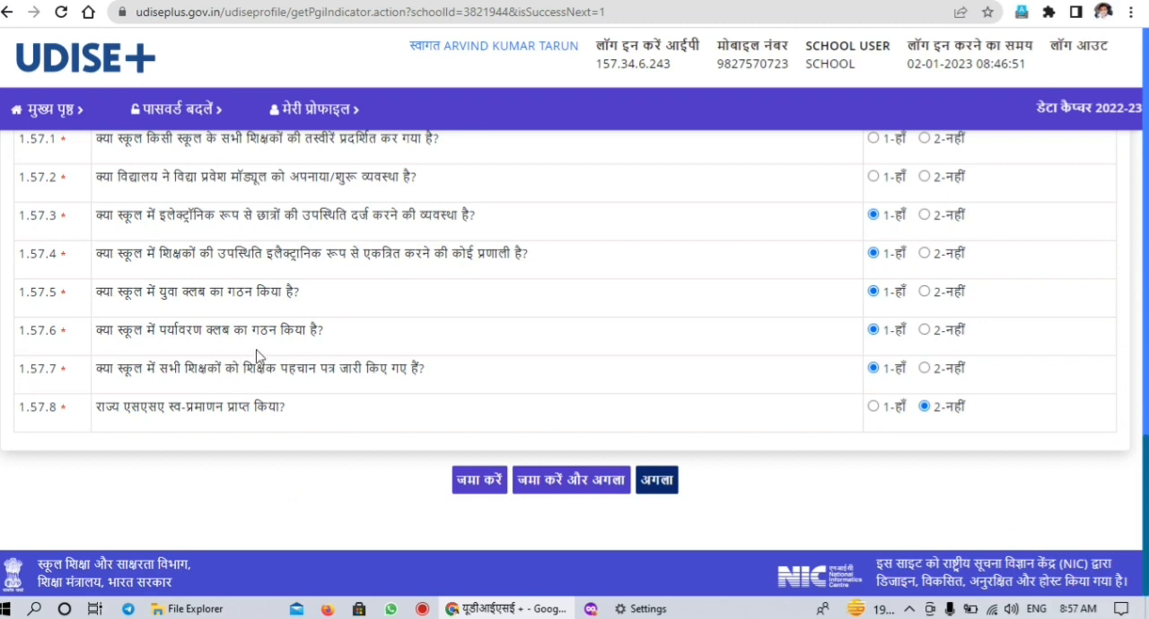
# Proceed to form 1.58 to 1.60 without saving and review grants and expenditure, financial assistance and the inventory register questions
pyautogui.click(660, 492)
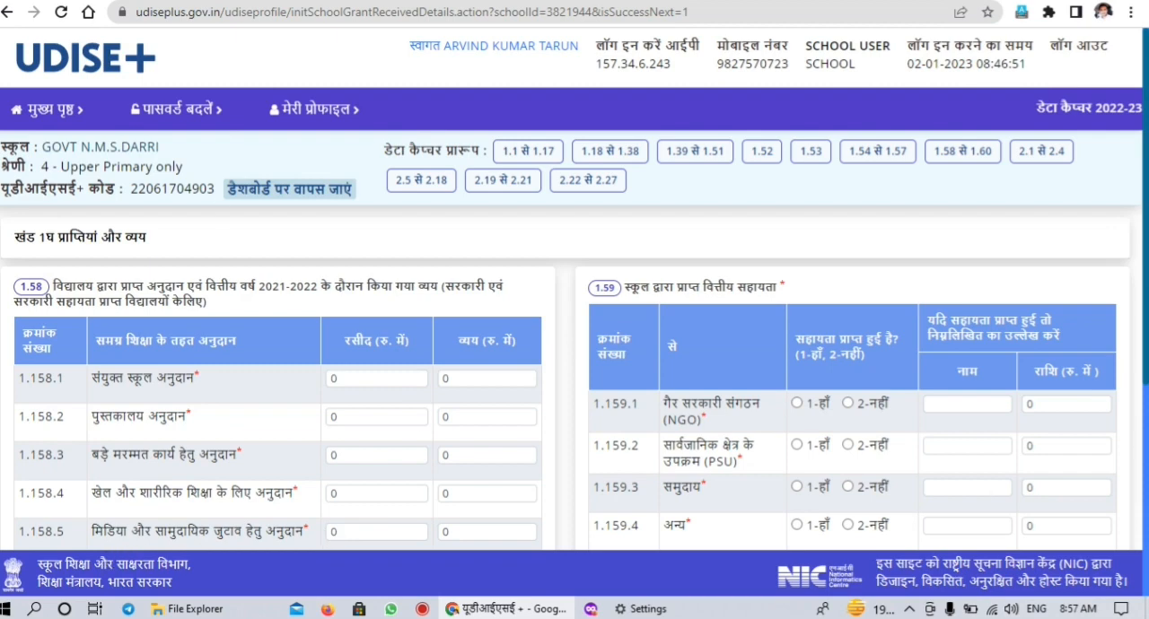
pyautogui.scroll(-2, 574, 341)
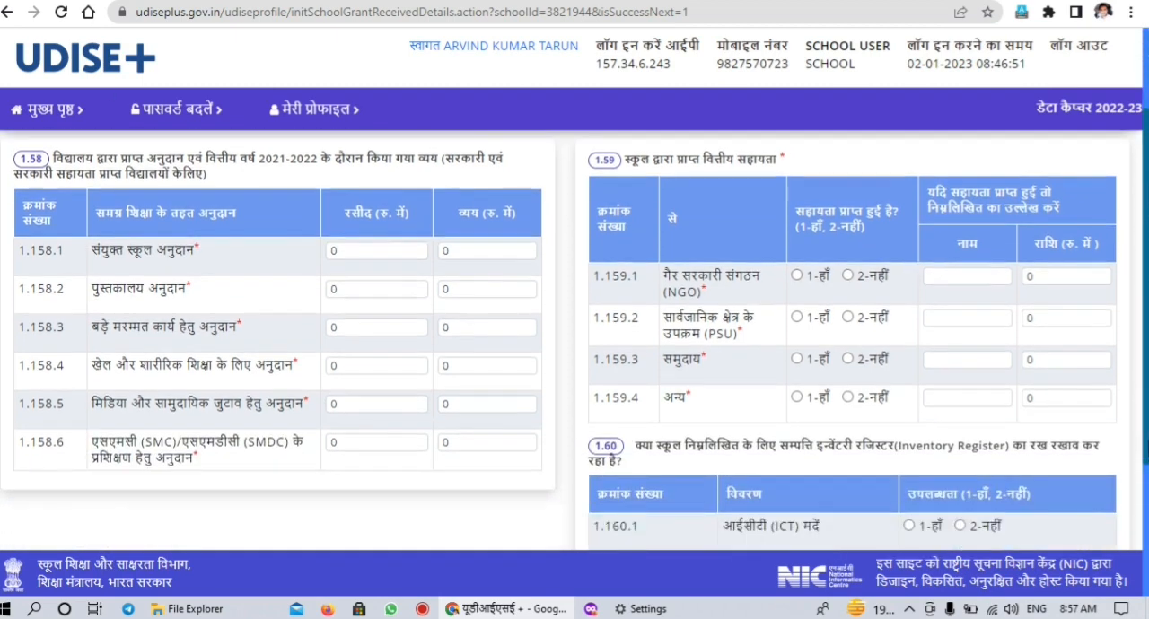
pyautogui.scroll(2, 1133, 372)
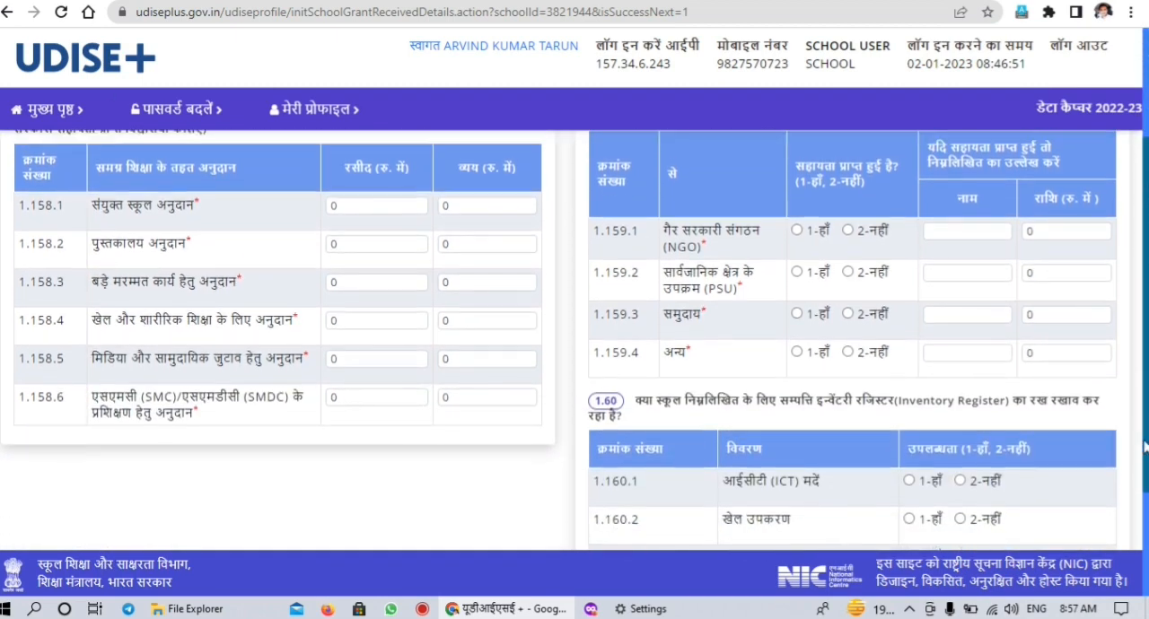
pyautogui.scroll(-1, 1133, 372)
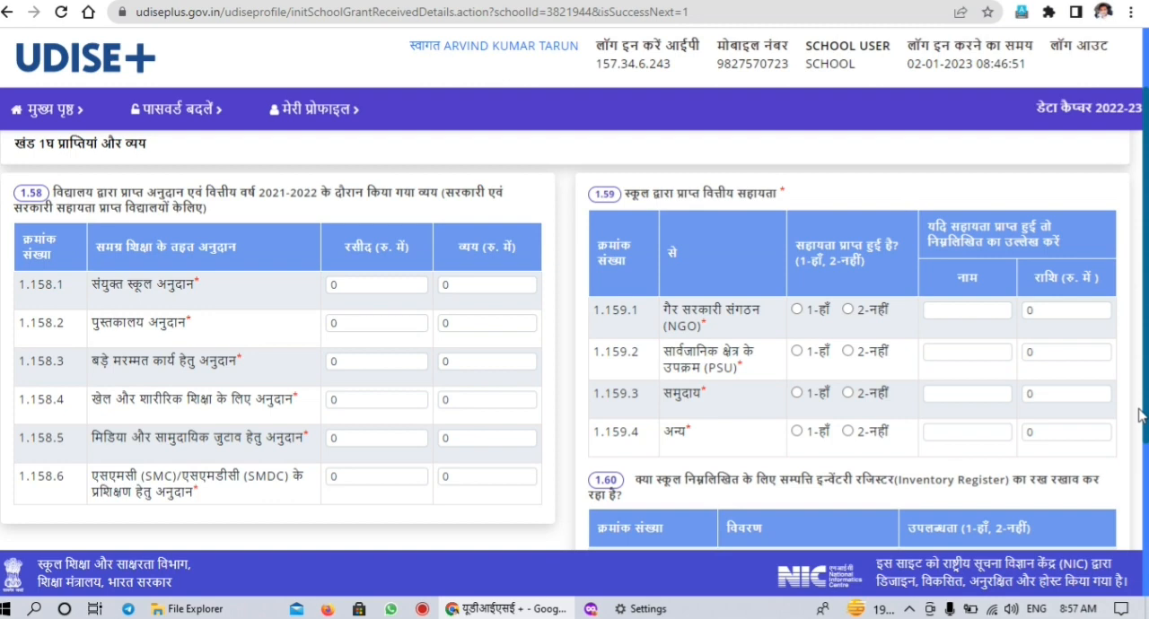
pyautogui.scroll(-1, 1138, 415)
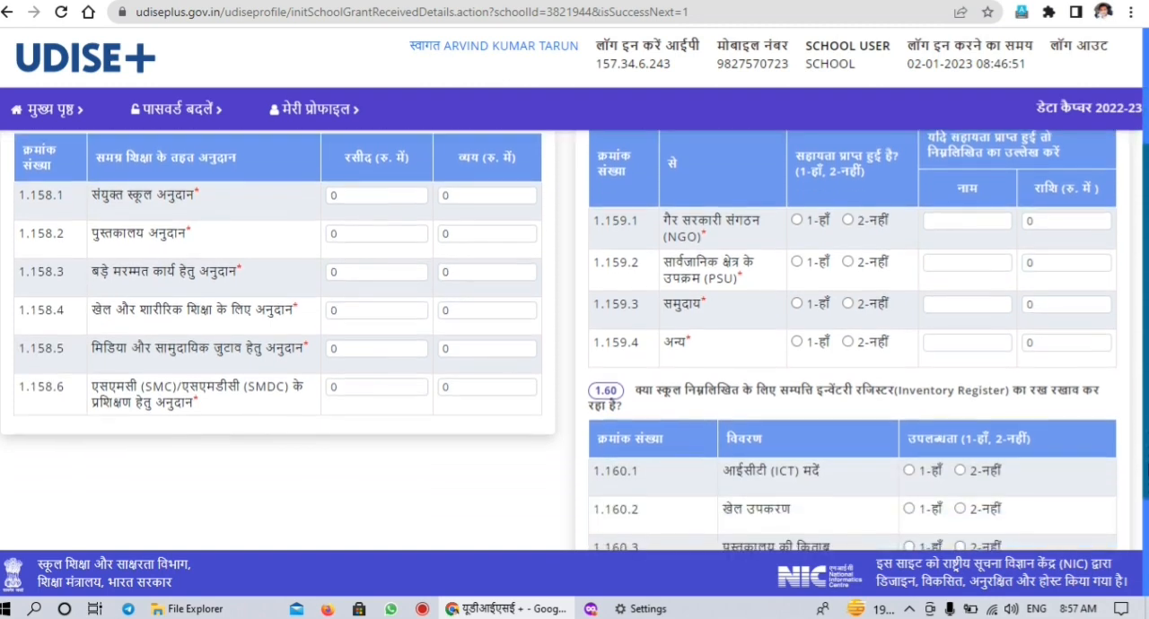
pyautogui.moveTo(1146, 474); pyautogui.dragTo(1147, 524)
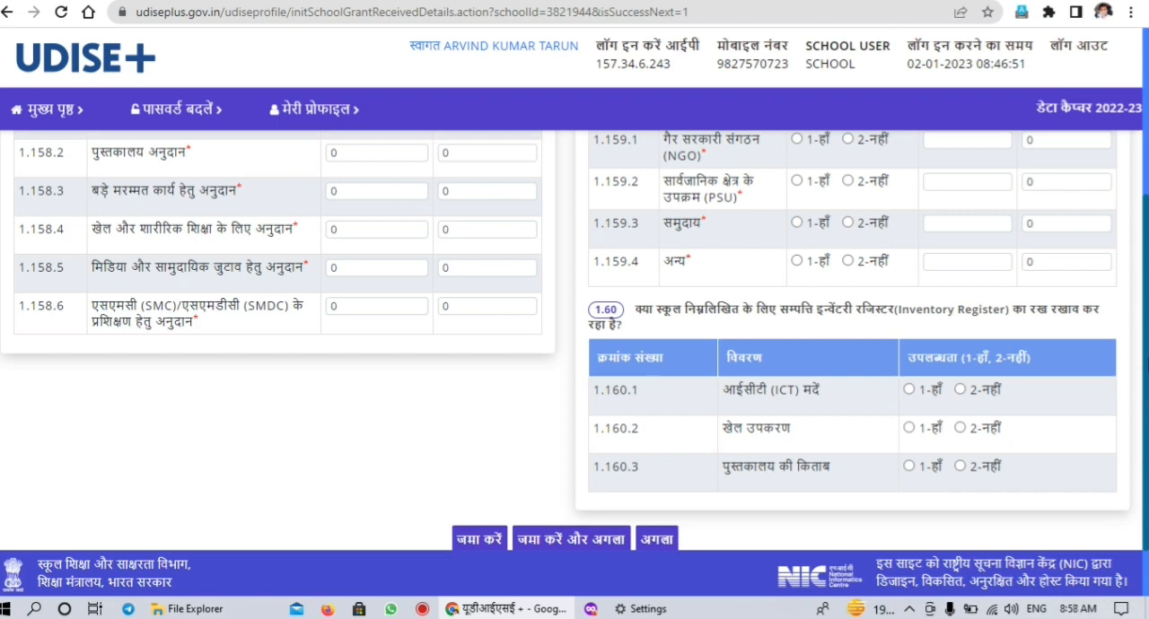
pyautogui.scroll(-1, 575, 350)
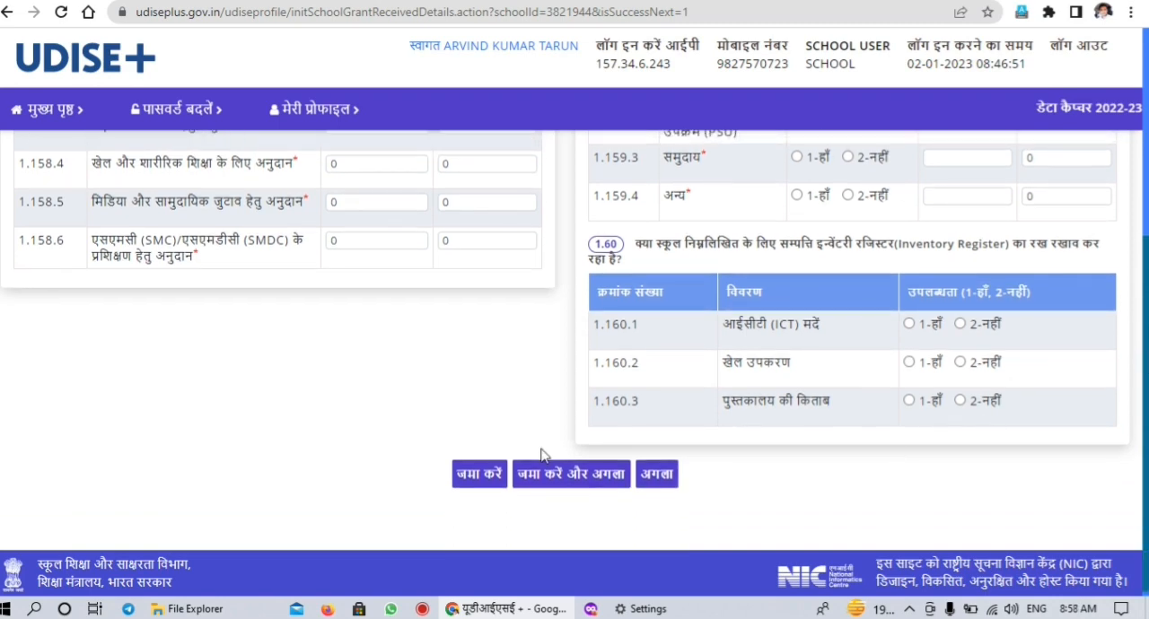
# Proceed to form 2.1 to 2.4 without saving and review the building status, block types, boundary wall and classroom details
pyautogui.click(663, 476)
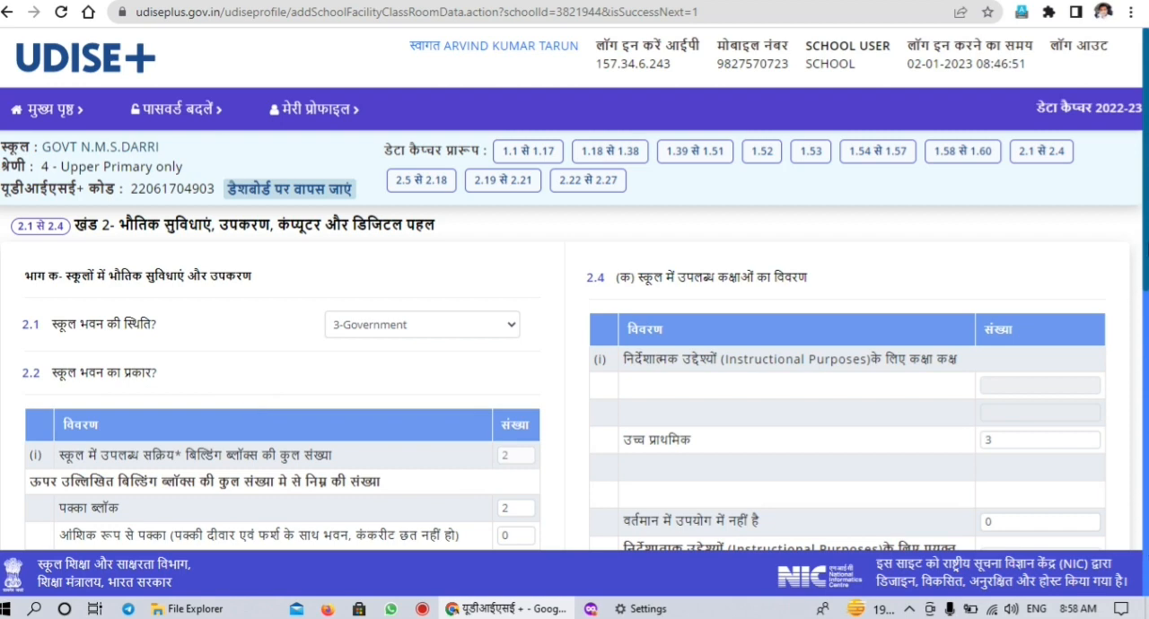
pyautogui.scroll(-2, 1146, 335)
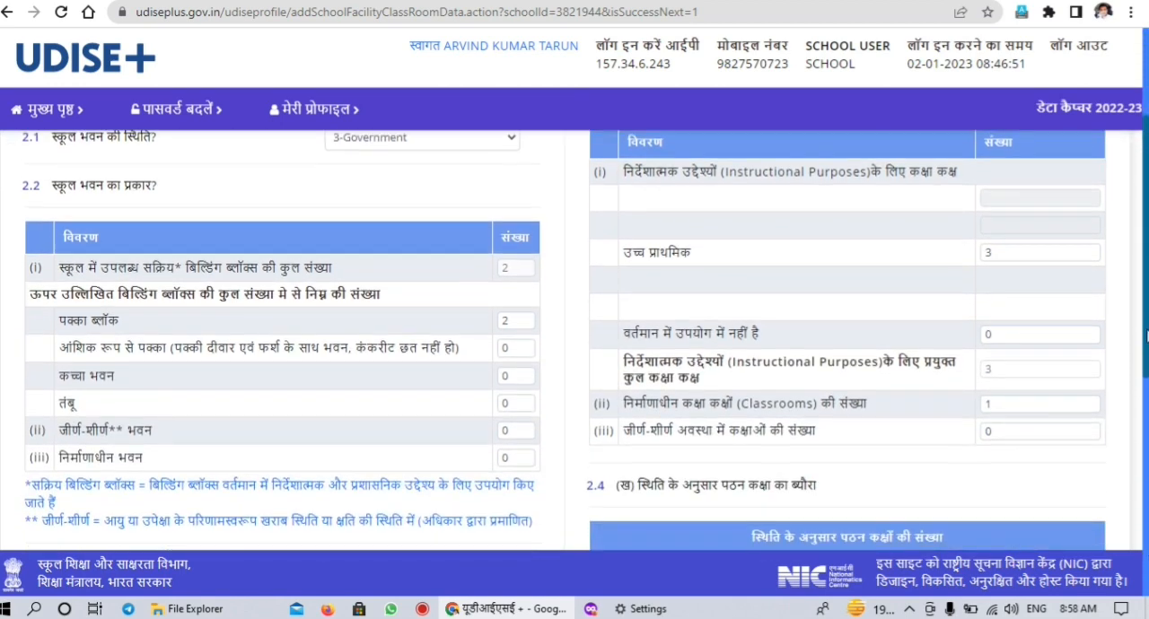
pyautogui.scroll(-1, 1146, 340)
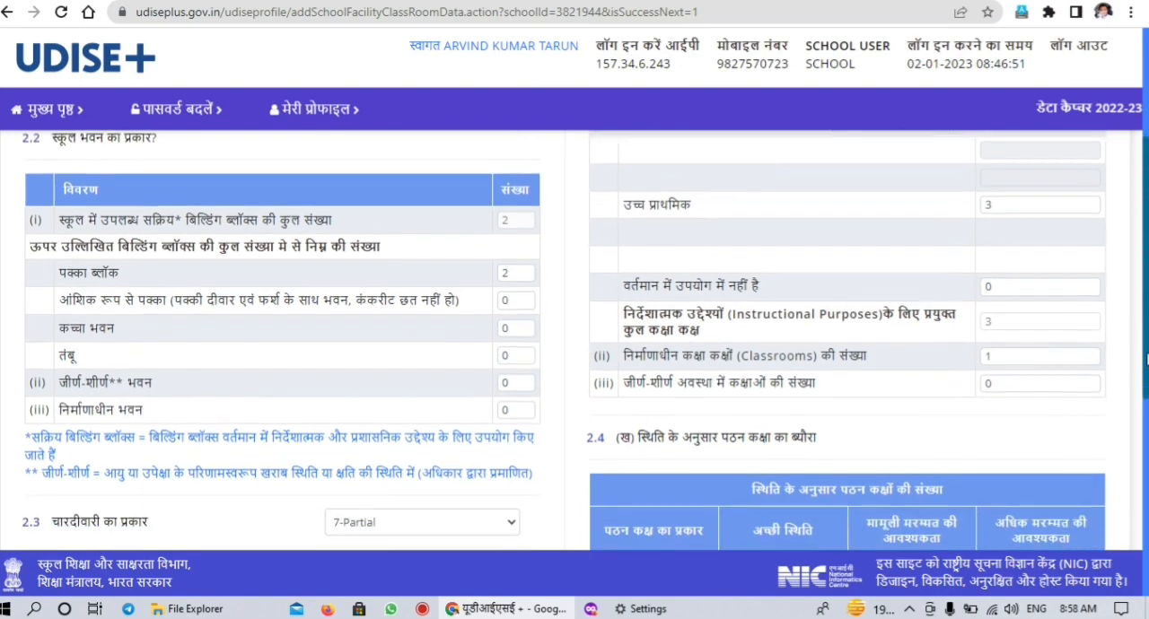
pyautogui.scroll(-1, 1146, 339)
pyautogui.scroll(-1, 1146, 339)
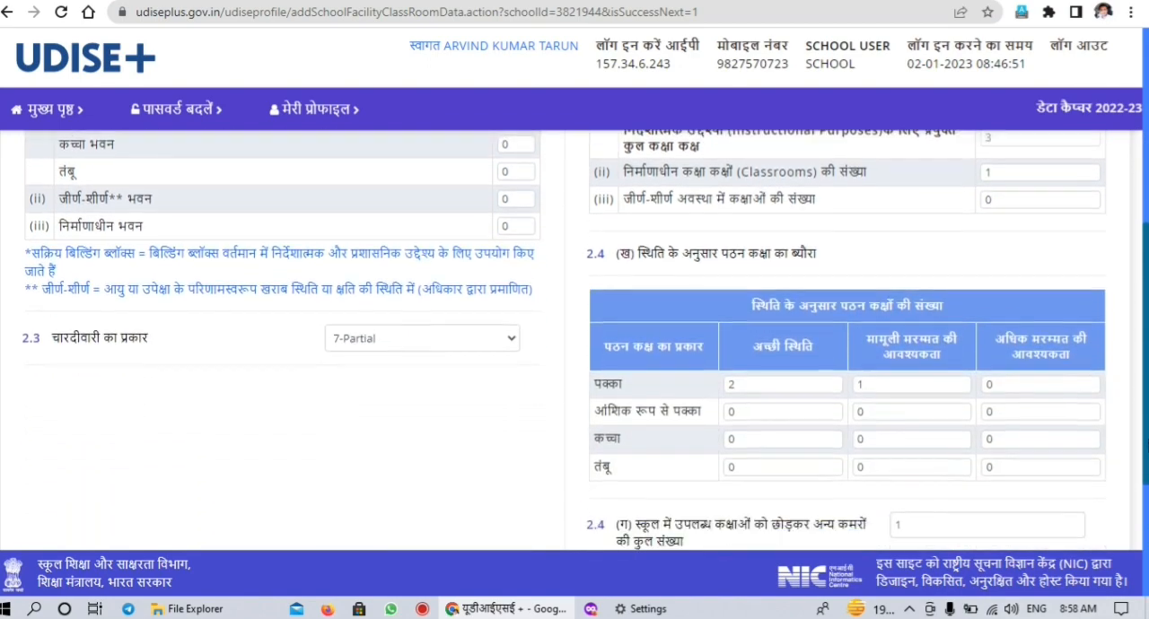
pyautogui.scroll(-1, 1146, 339)
pyautogui.scroll(5, 1146, 340)
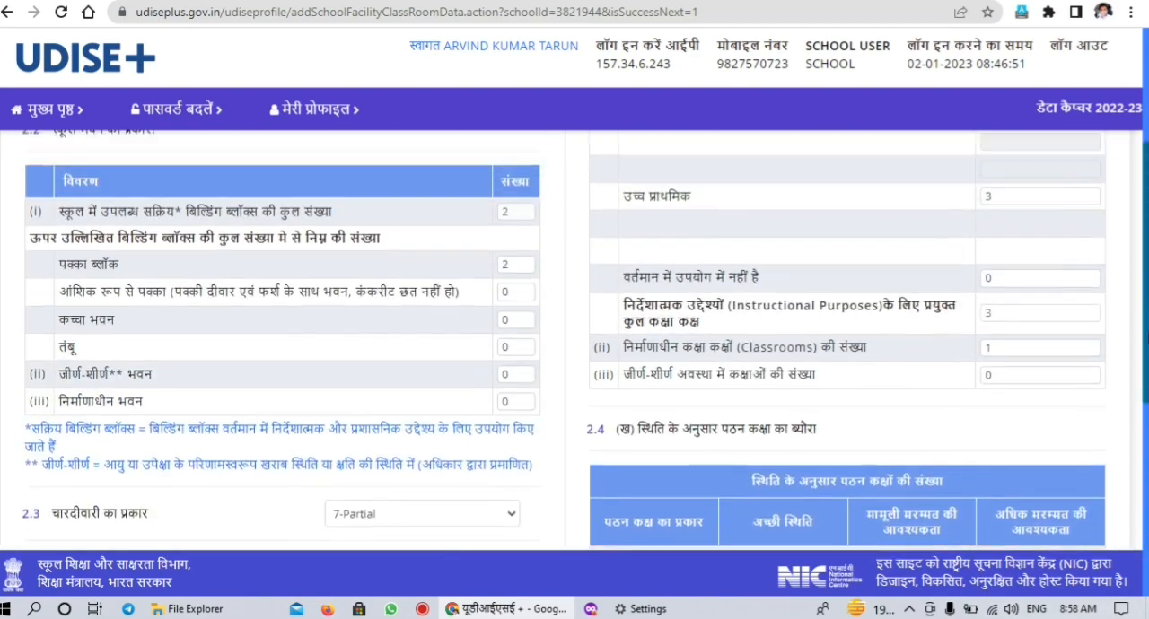
pyautogui.scroll(1, 1146, 339)
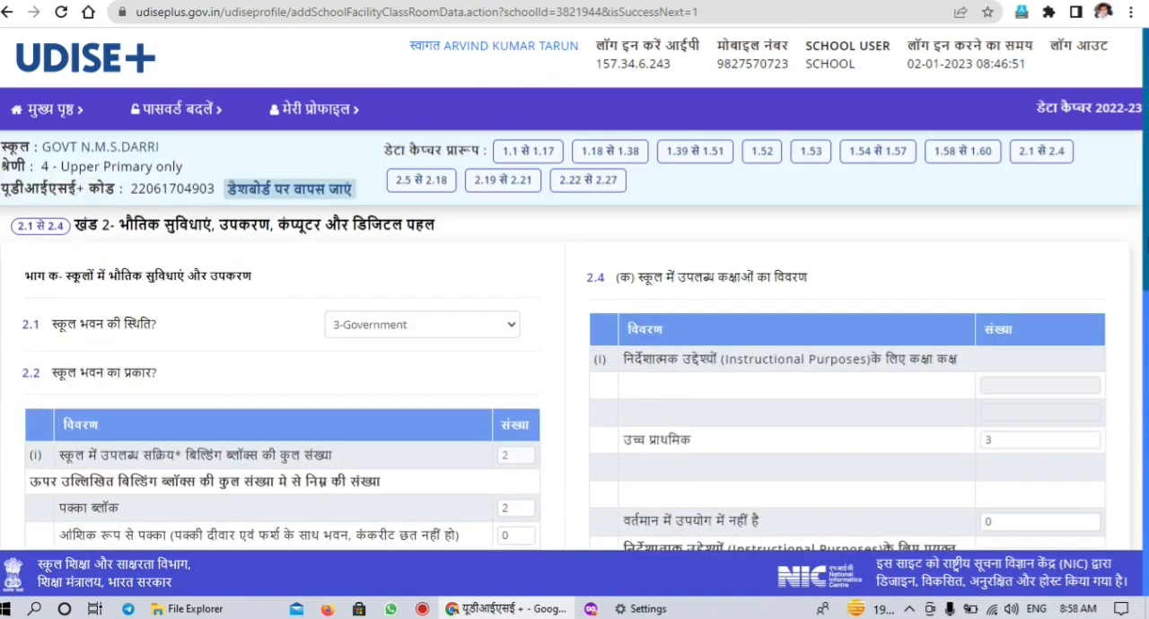
pyautogui.scroll(-4, 1146, 339)
pyautogui.scroll(-4, 574, 341)
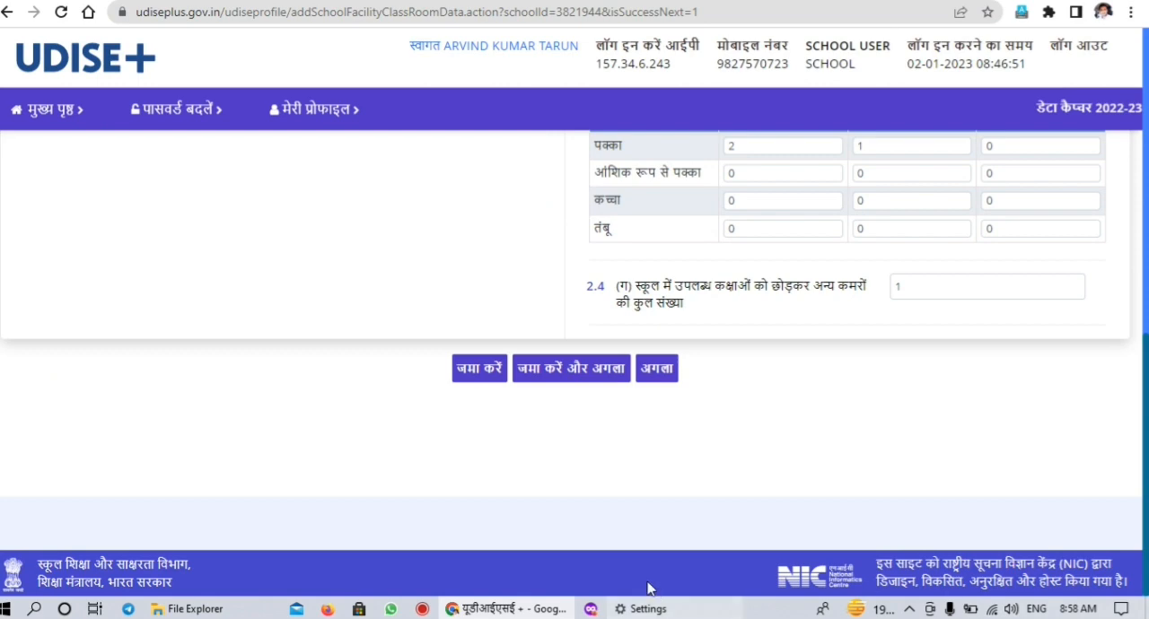
# Proceed to form 2.5 to 2.18 without saving and review the toilet and urinal counts in question 2.5
pyautogui.click(666, 371)
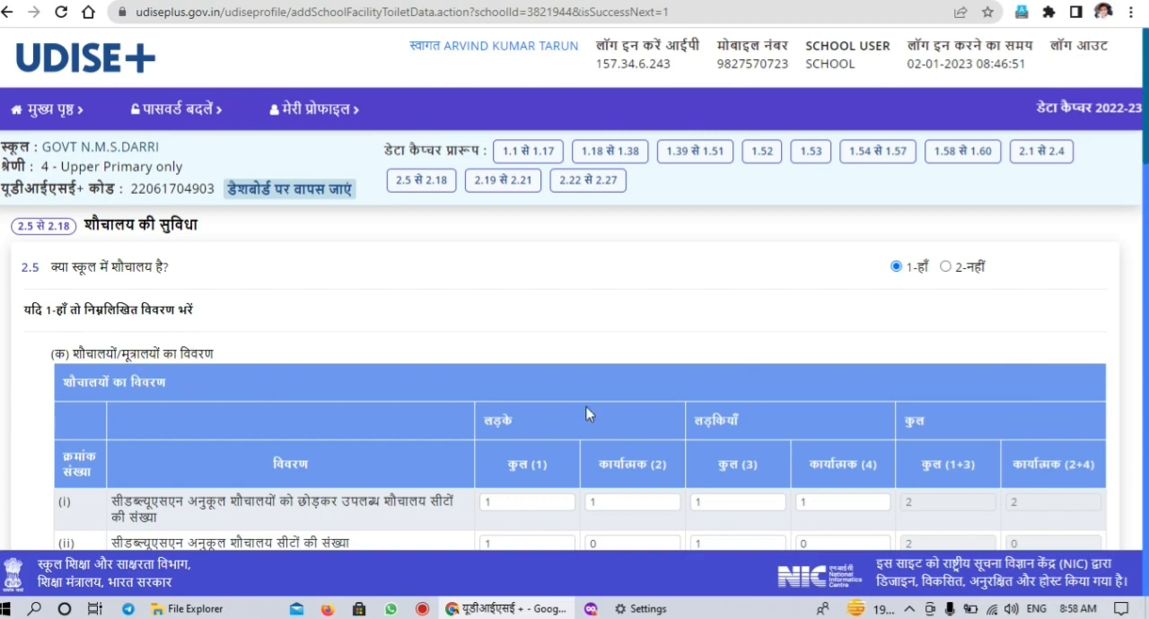
pyautogui.scroll(-15, 575, 359)
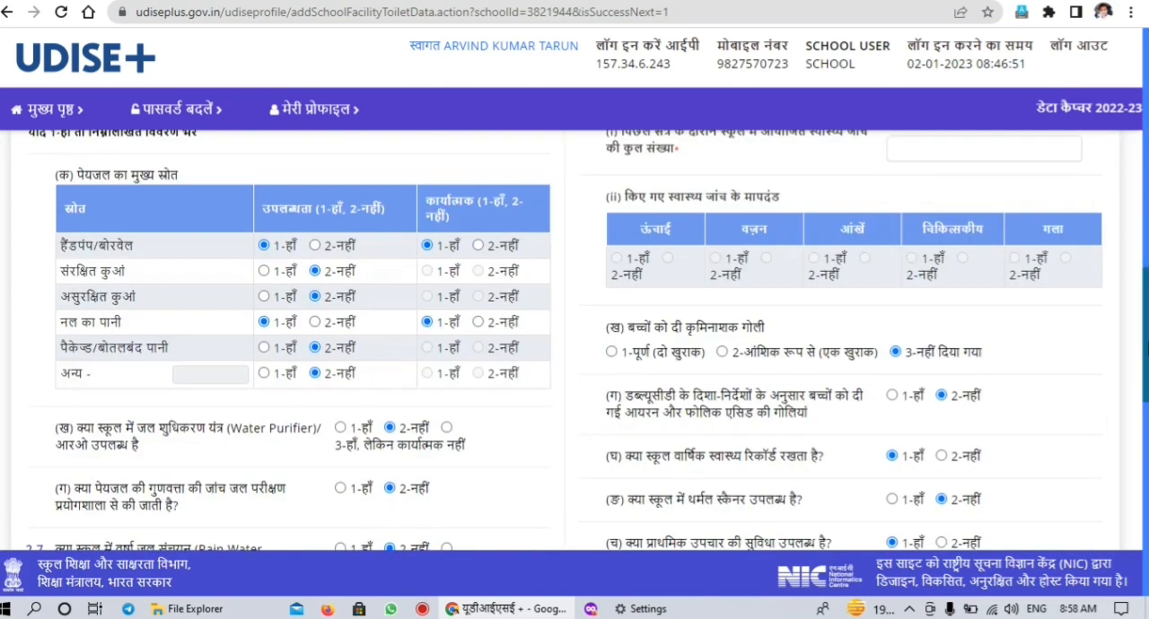
pyautogui.moveTo(1137, 281); pyautogui.dragTo(1128, 138)
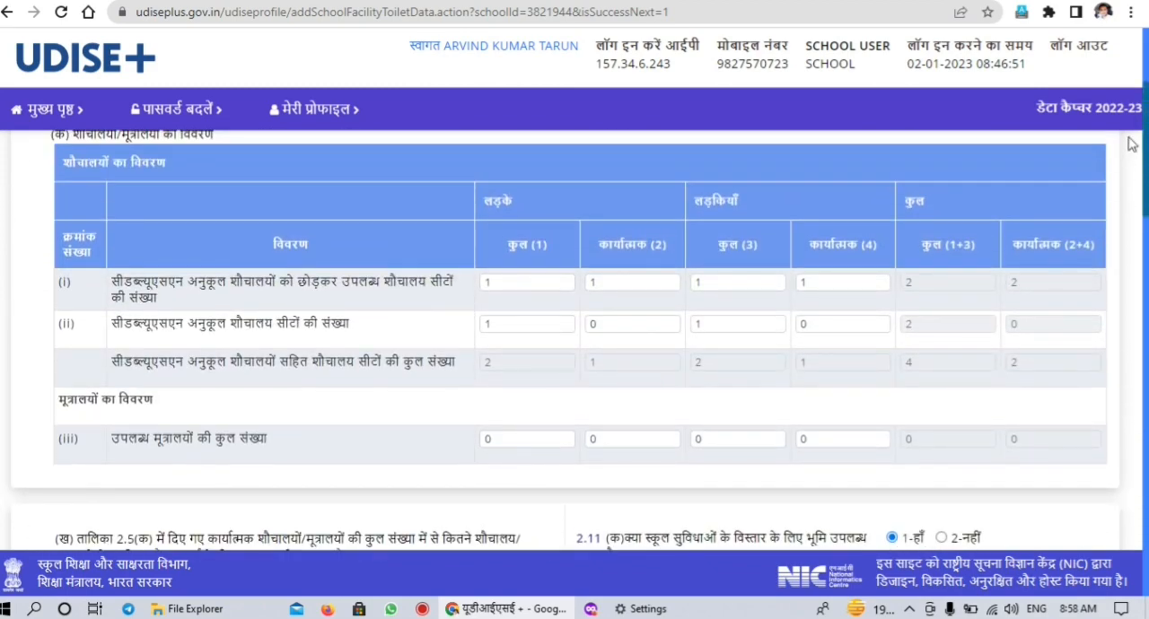
pyautogui.moveTo(1132, 143); pyautogui.dragTo(1133, 149)
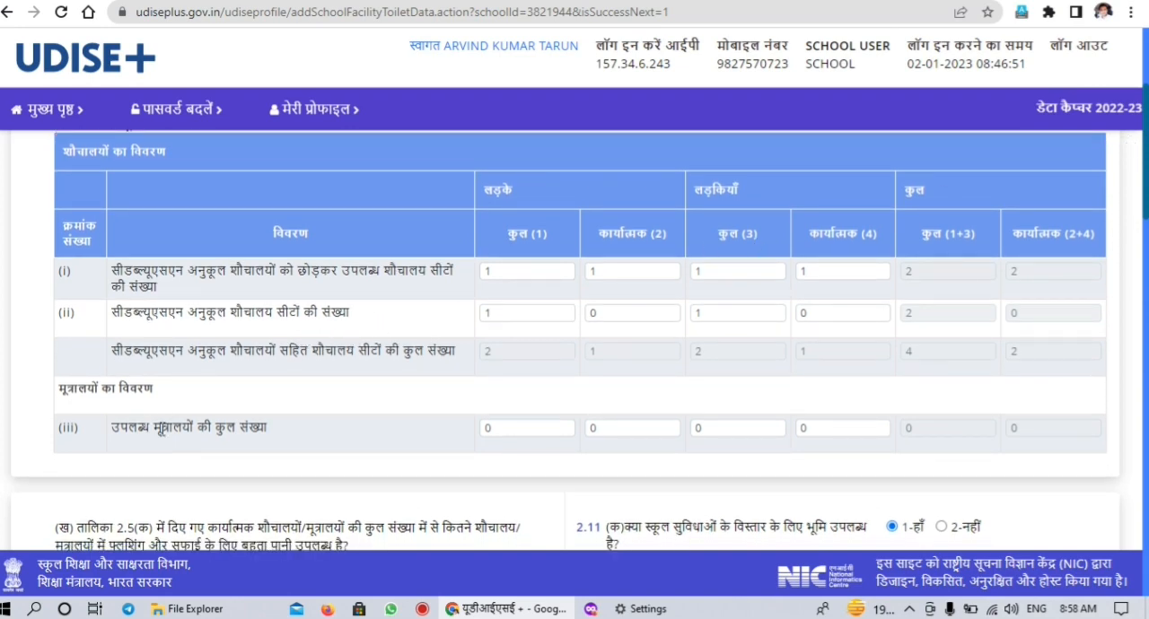
pyautogui.click(1144, 375)
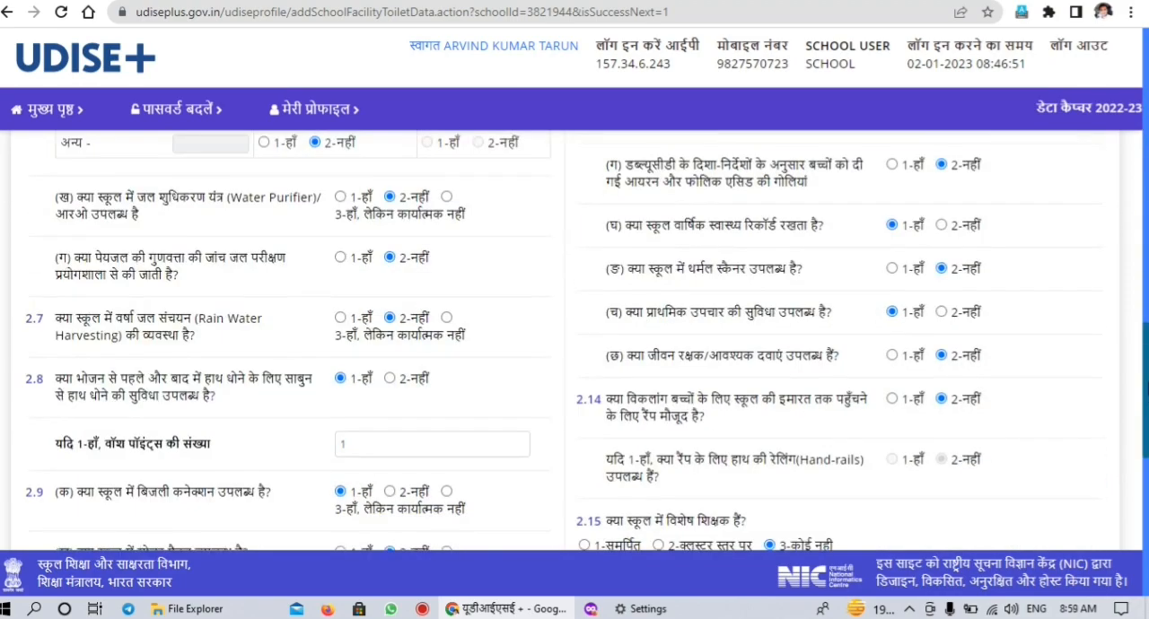
pyautogui.moveTo(1144, 376); pyautogui.dragTo(1144, 190)
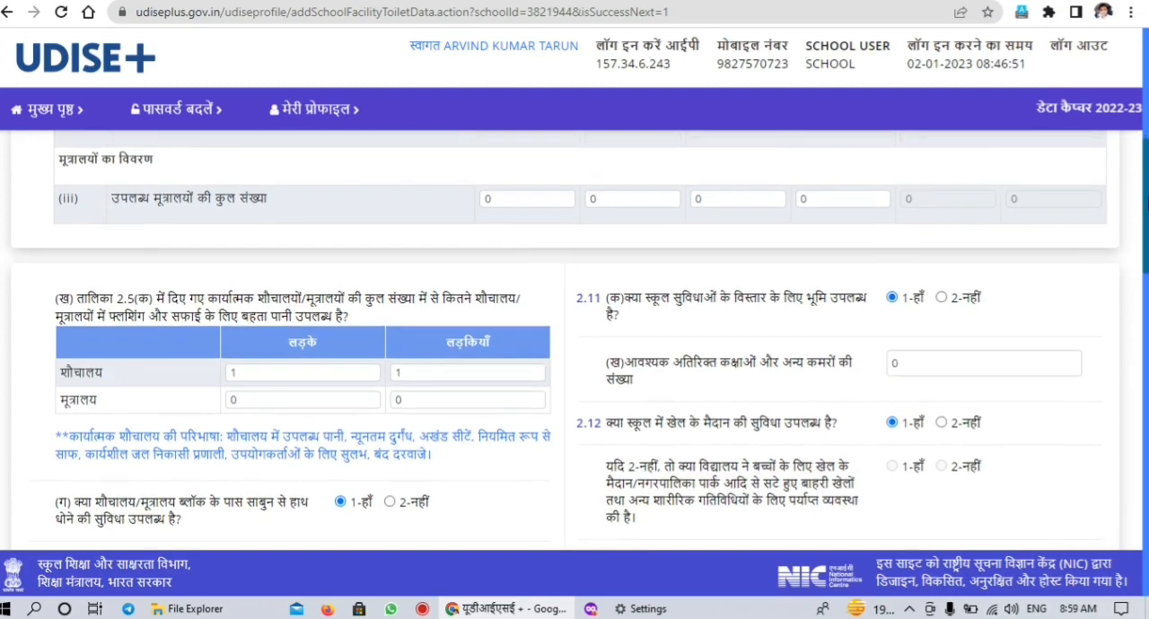
# Review the drinking water, rainwater harvesting, handwashing, electricity and library questions in sections 2.6 to 2.10
pyautogui.scroll(-4, 1145, 190)
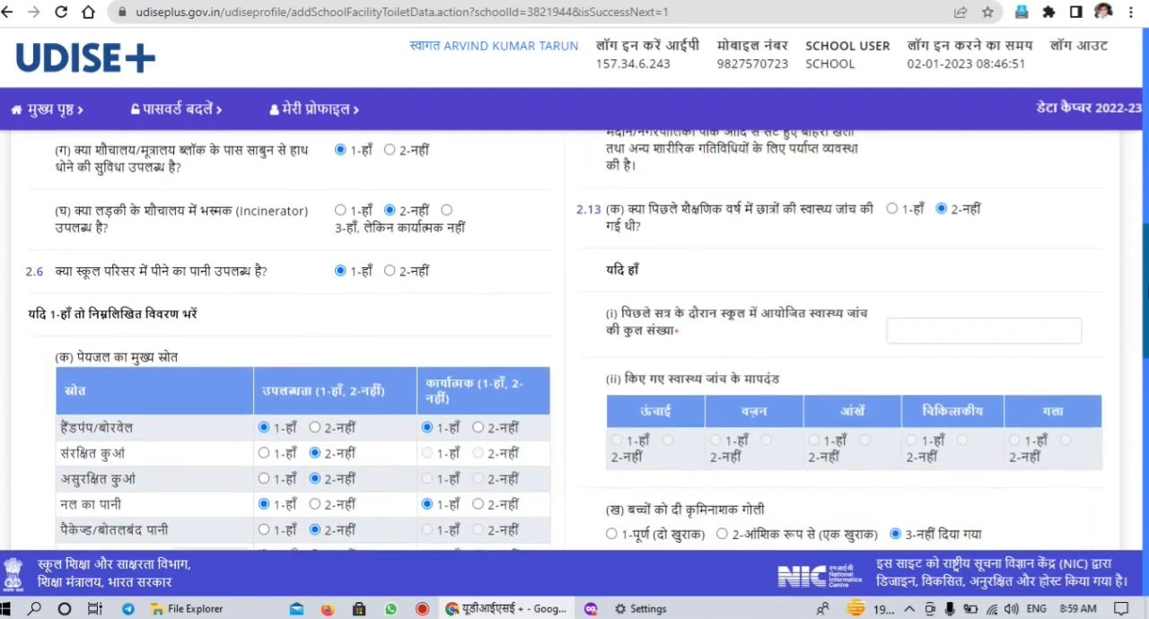
pyautogui.scroll(-1, 1144, 190)
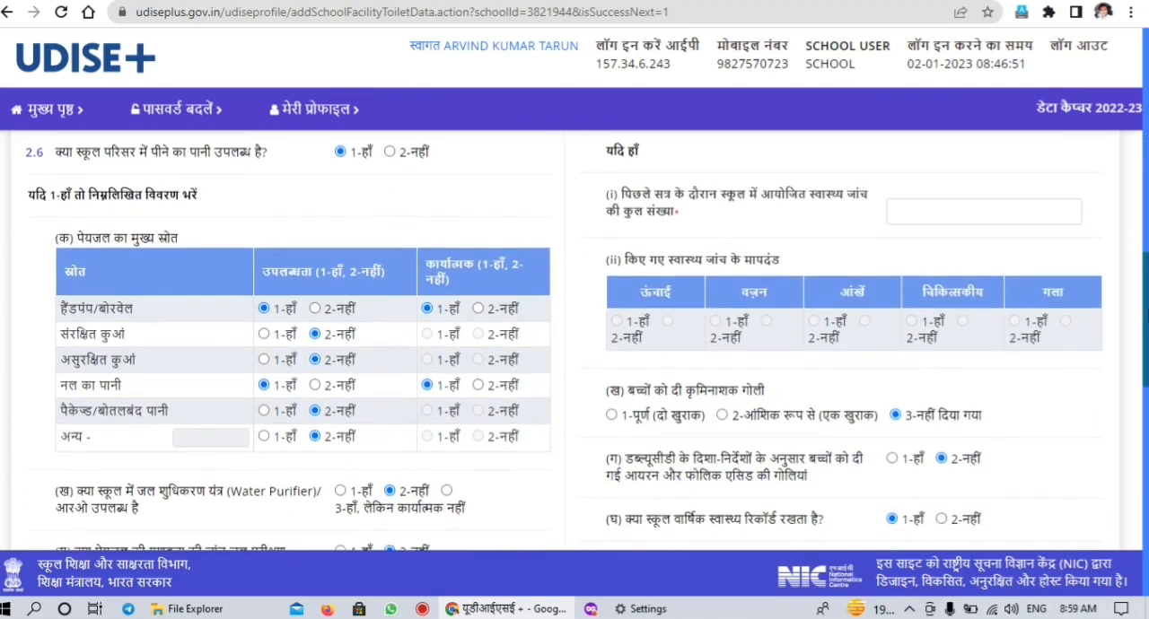
pyautogui.scroll(-1, 1144, 190)
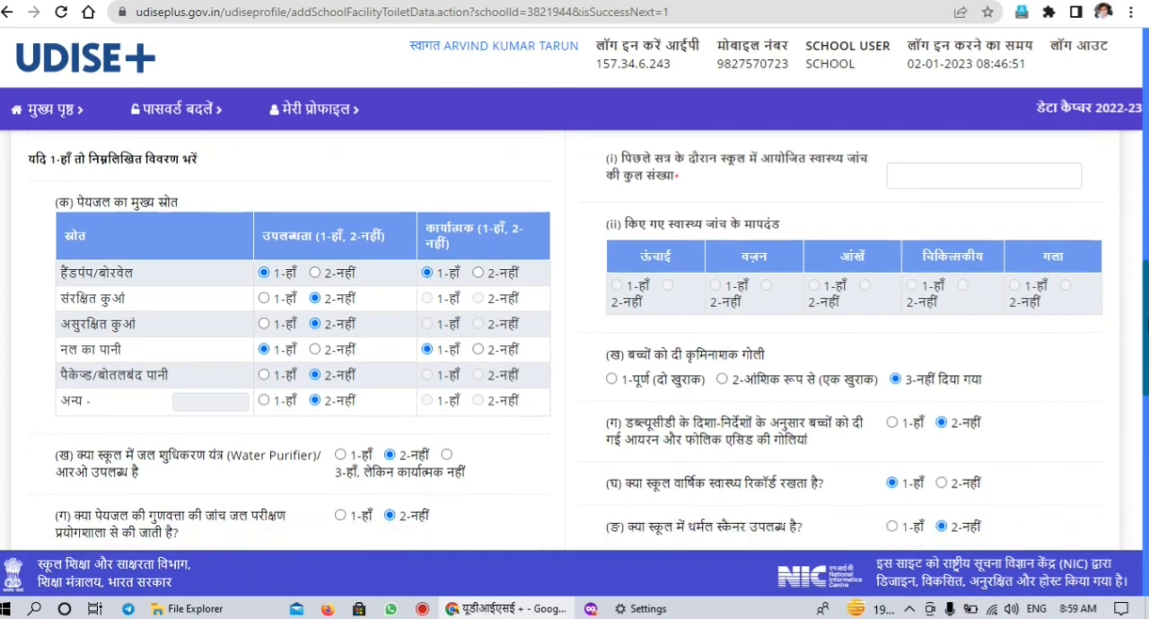
pyautogui.scroll(-2, 1144, 190)
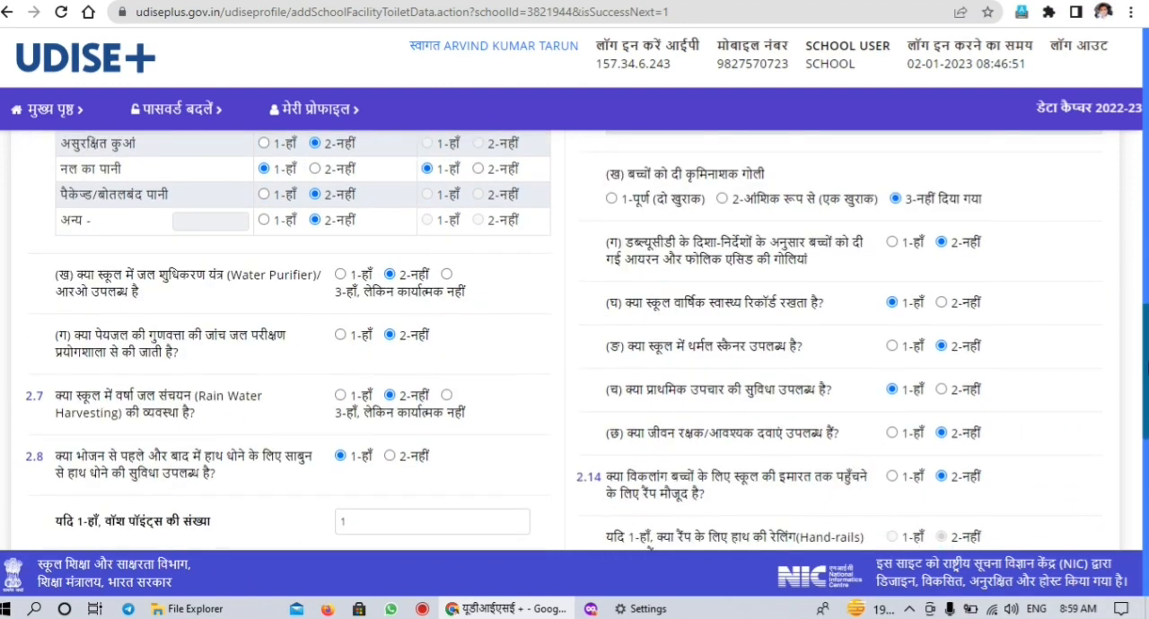
pyautogui.scroll(-2, 575, 341)
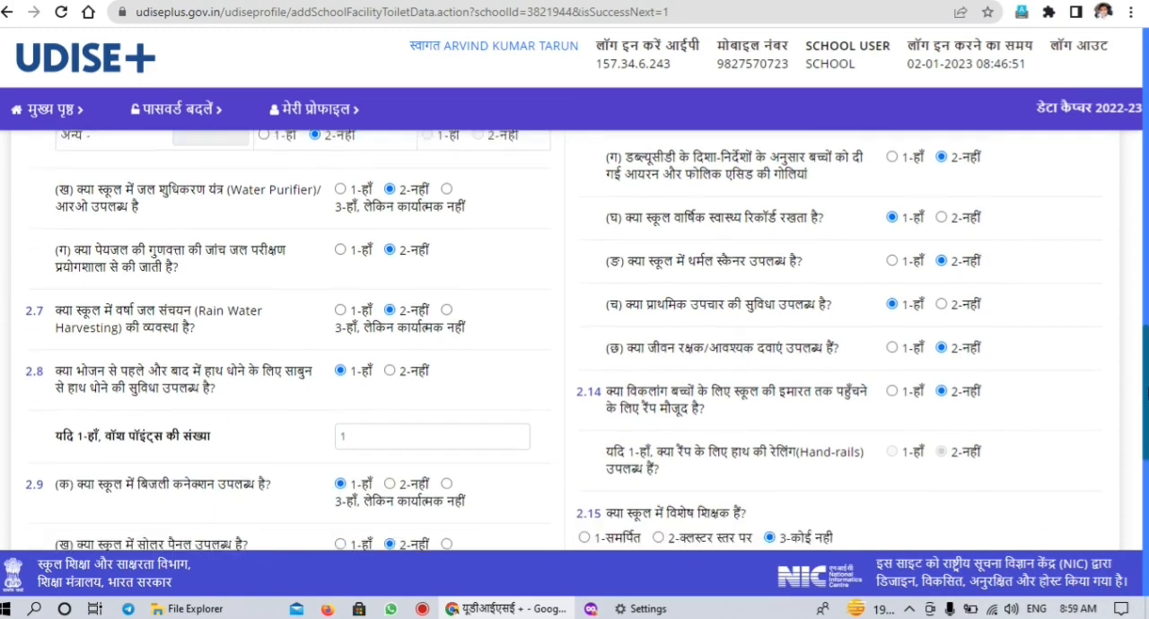
pyautogui.scroll(-2, 574, 341)
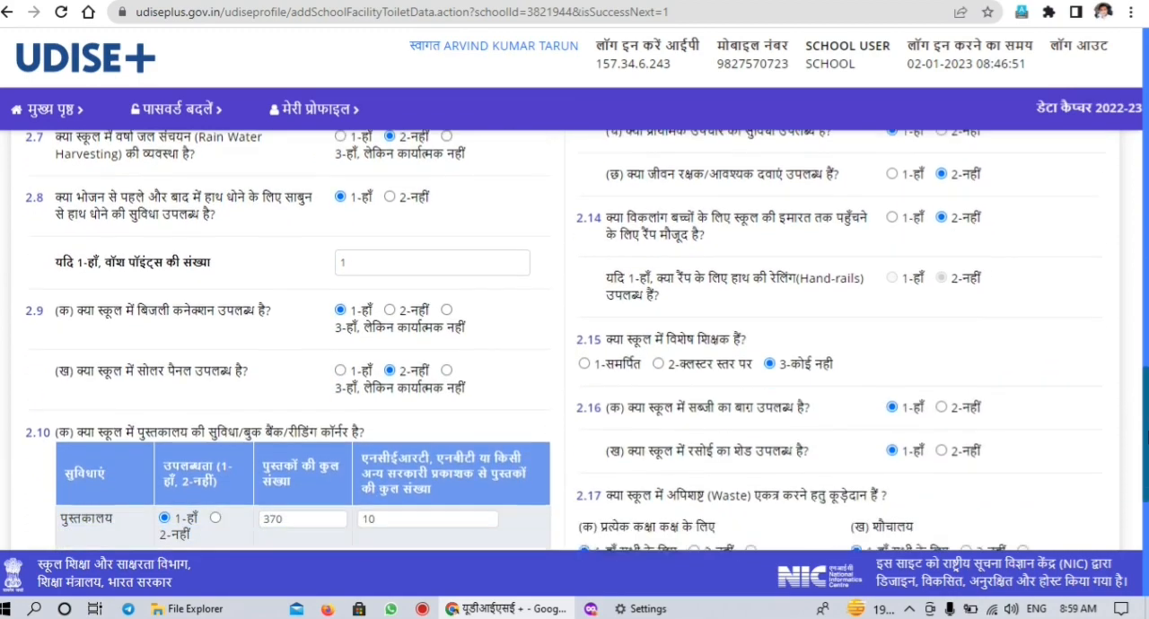
pyautogui.scroll(-2, 574, 341)
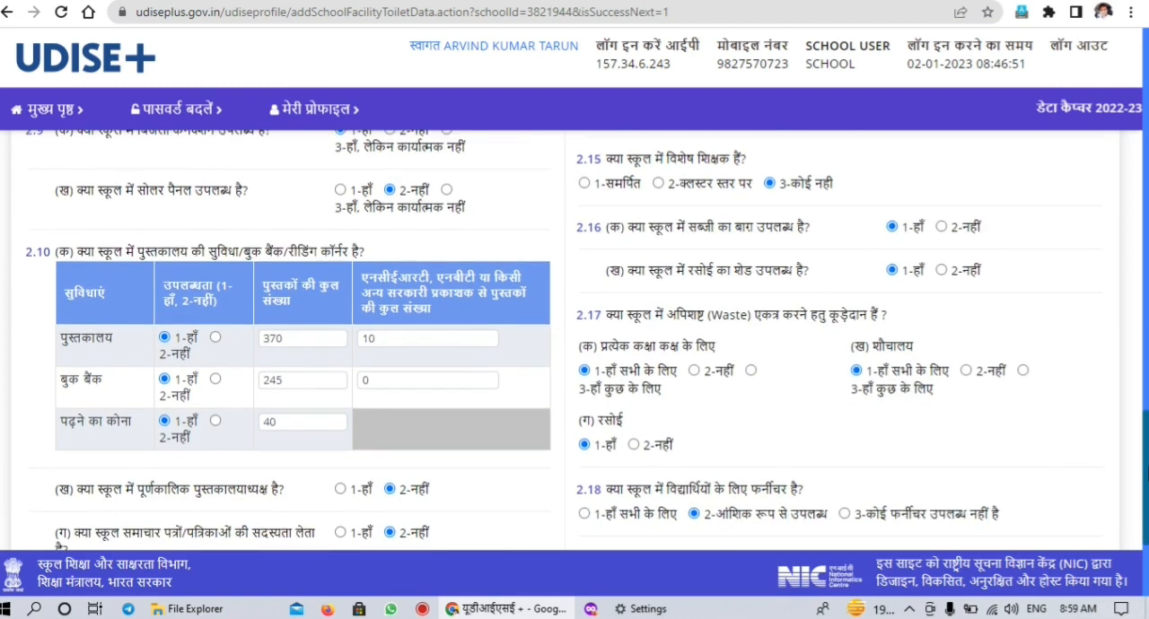
pyautogui.scroll(-1, 575, 341)
pyautogui.scroll(-2, 574, 341)
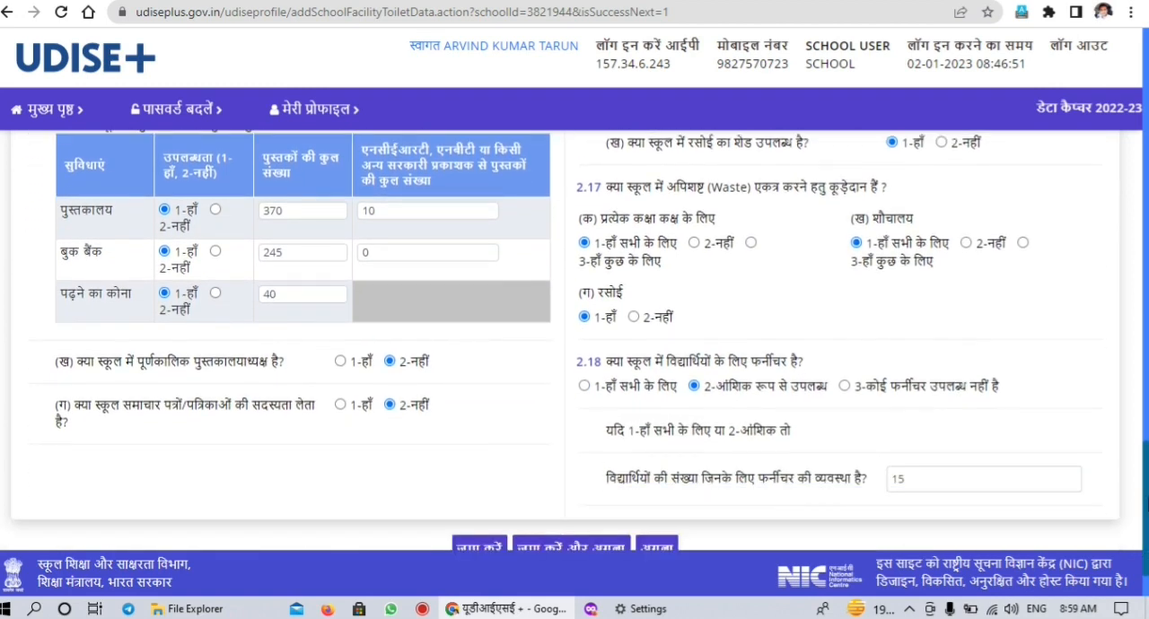
pyautogui.scroll(5, 574, 341)
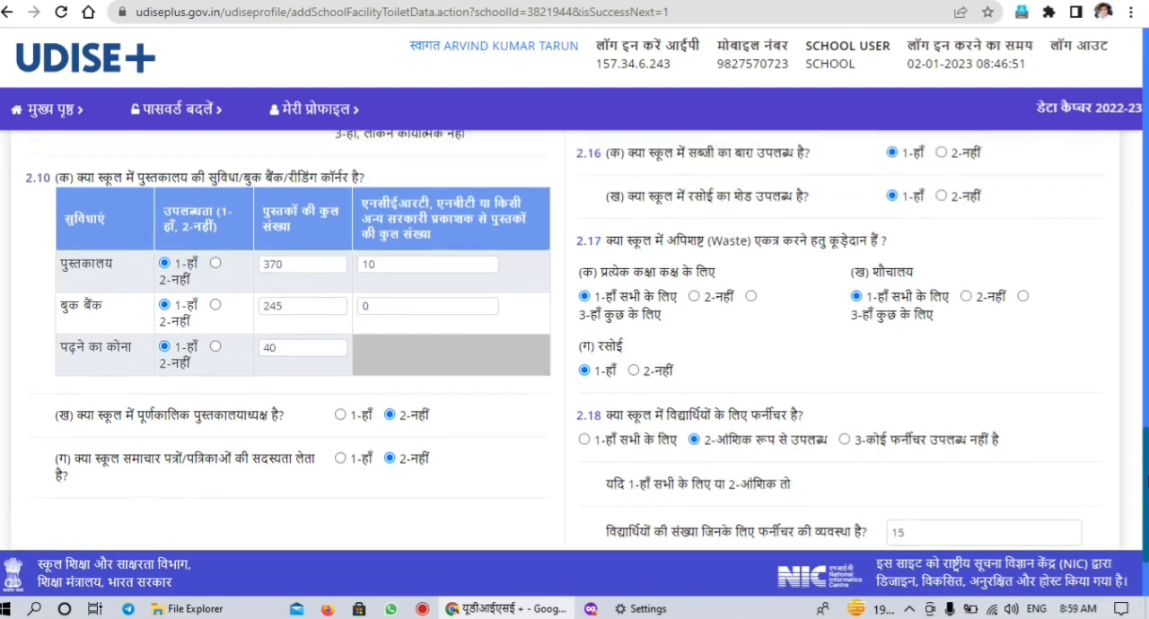
# Review the expansion land, playground, student health check-up and ramp questions in sections 2.11 to 2.14
pyautogui.moveTo(1146, 388); pyautogui.dragTo(1146, 212)
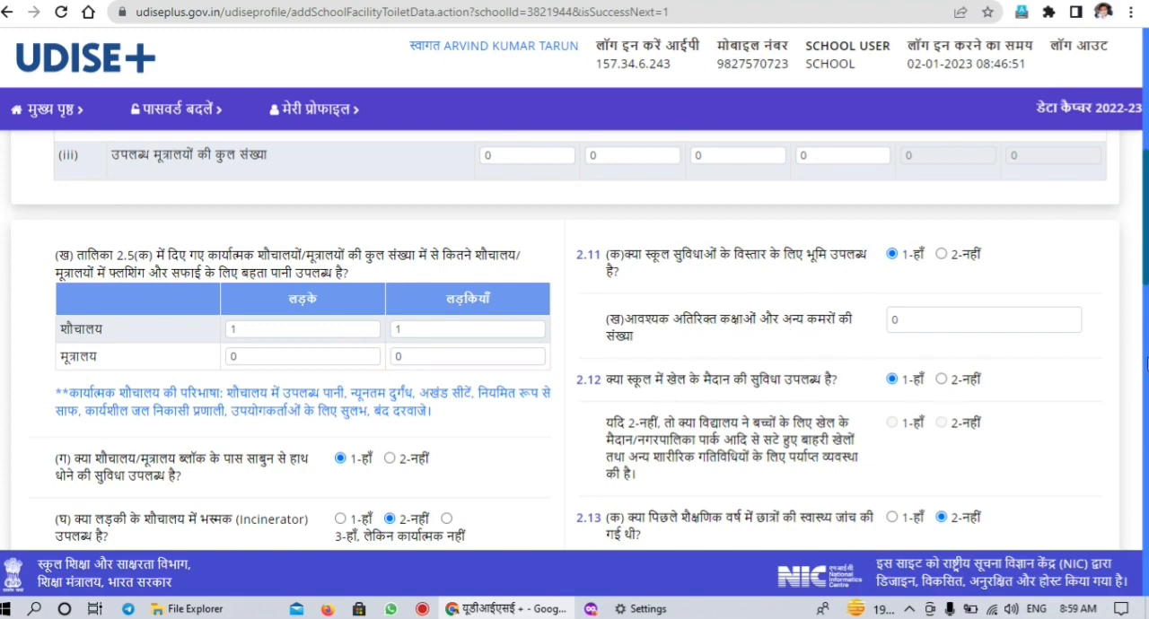
pyautogui.scroll(-5, 1146, 362)
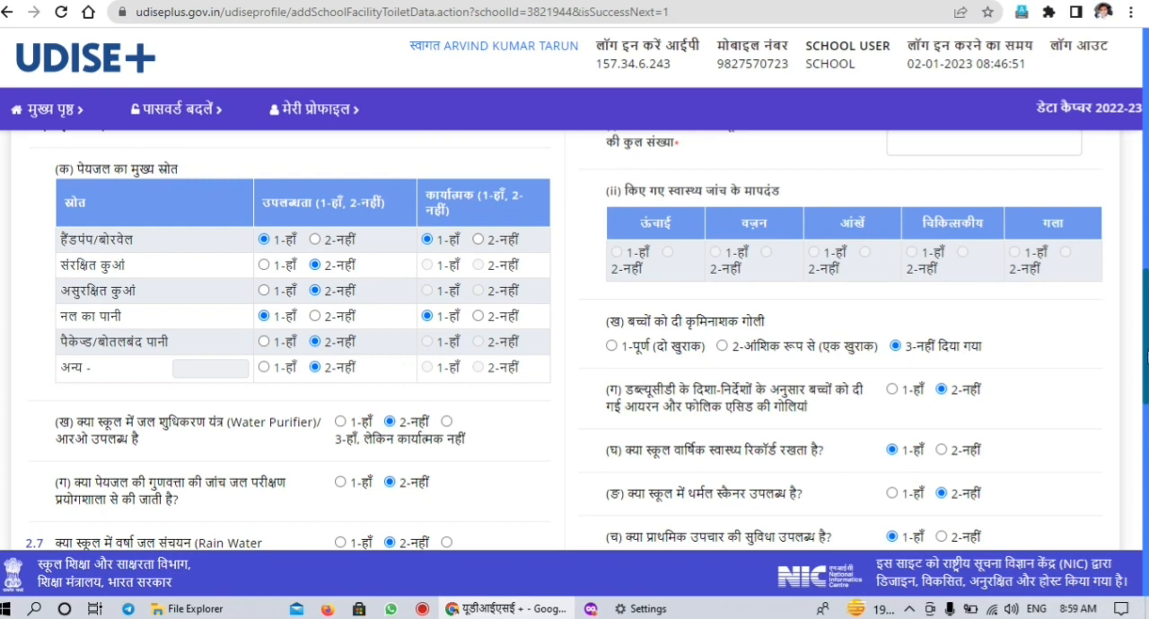
pyautogui.scroll(1, 1146, 363)
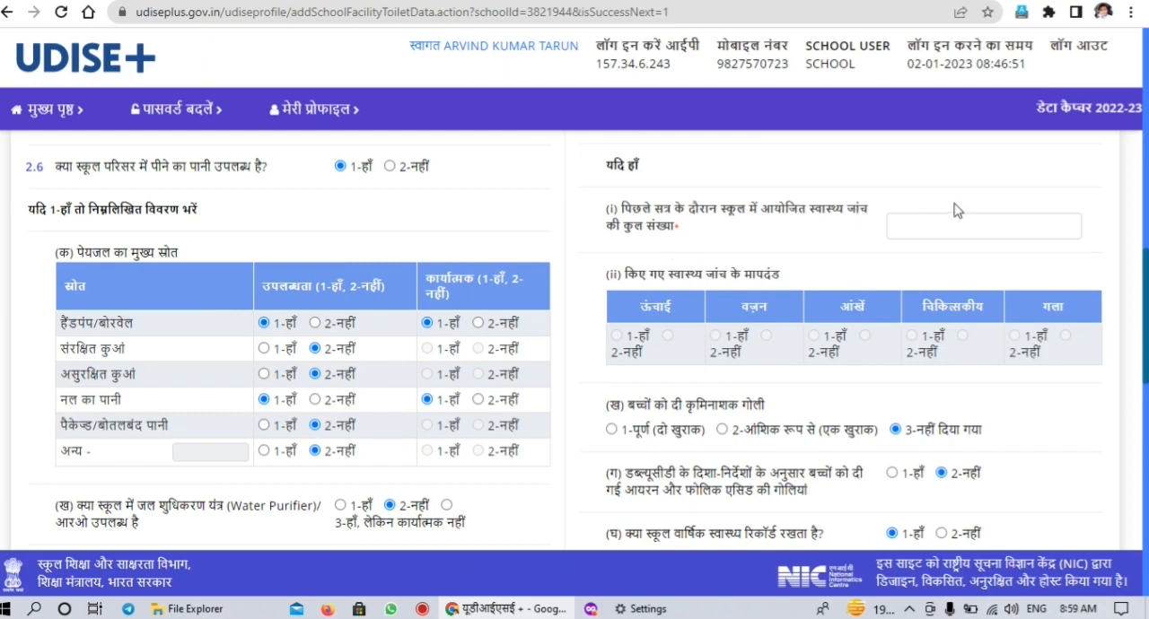
pyautogui.scroll(2, 1145, 279)
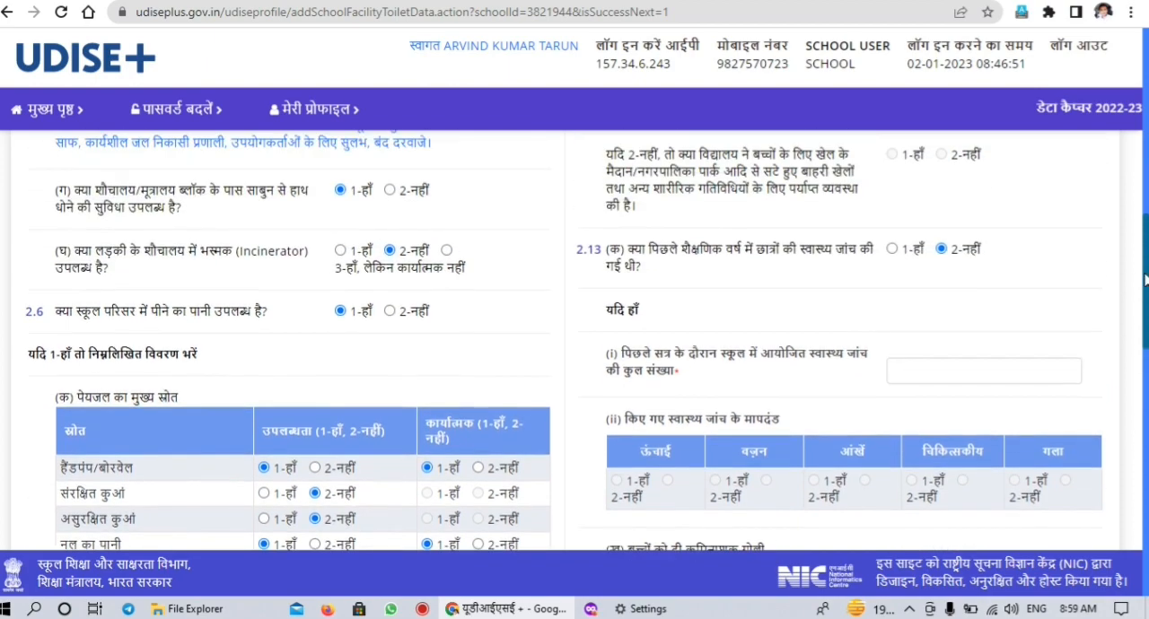
pyautogui.scroll(-4, 1144, 280)
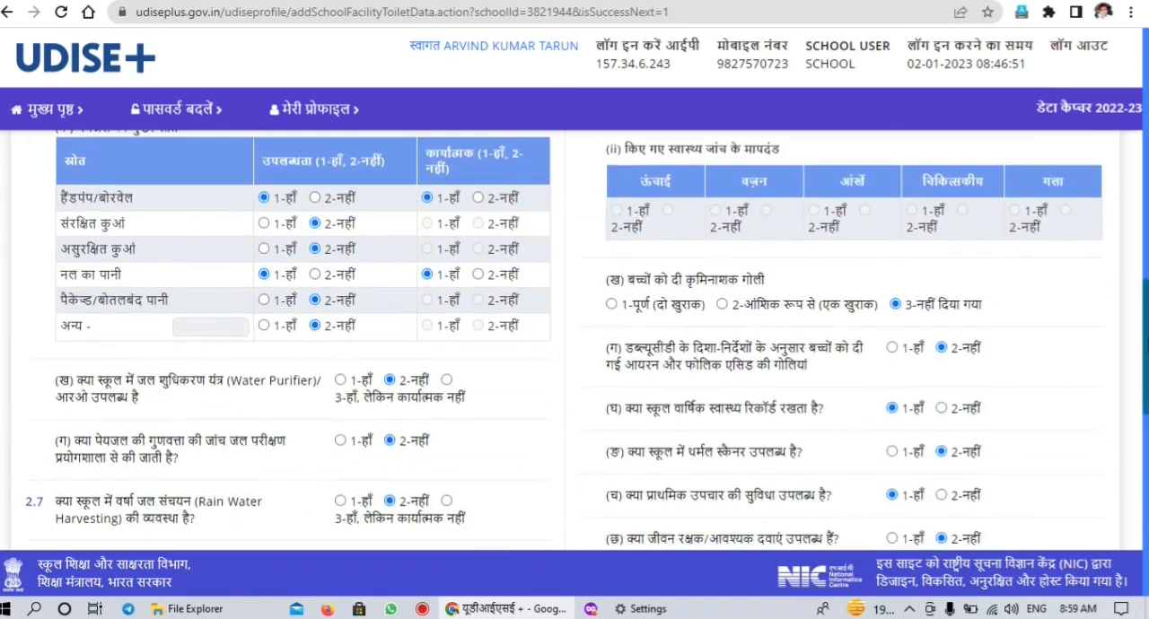
pyautogui.scroll(-1, 1145, 280)
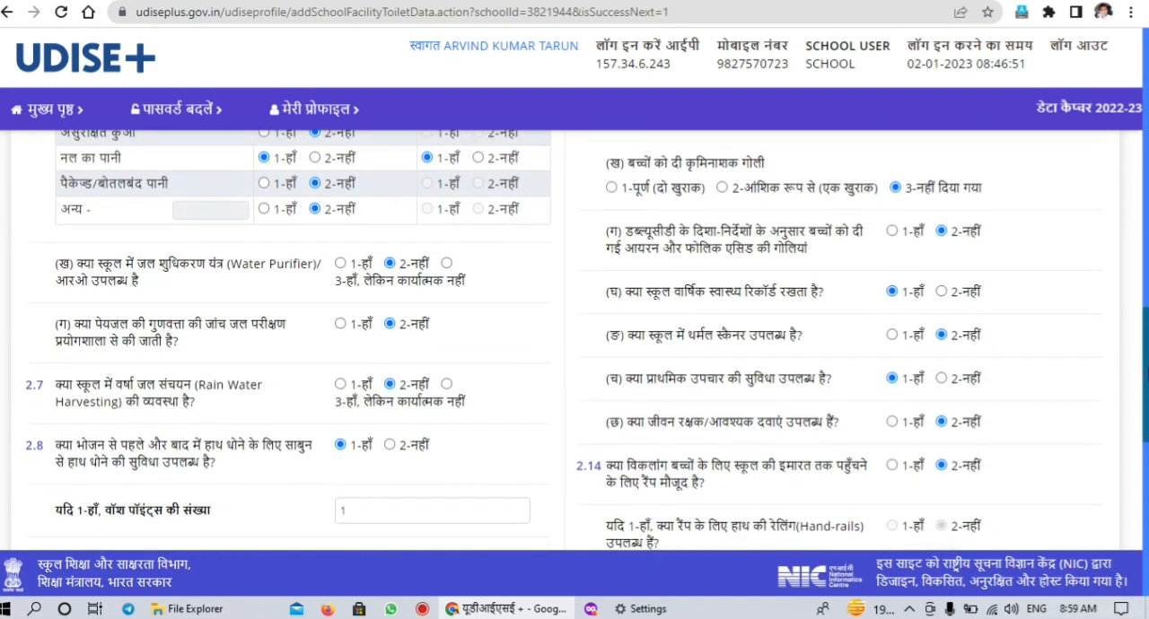
pyautogui.scroll(-1, 1144, 280)
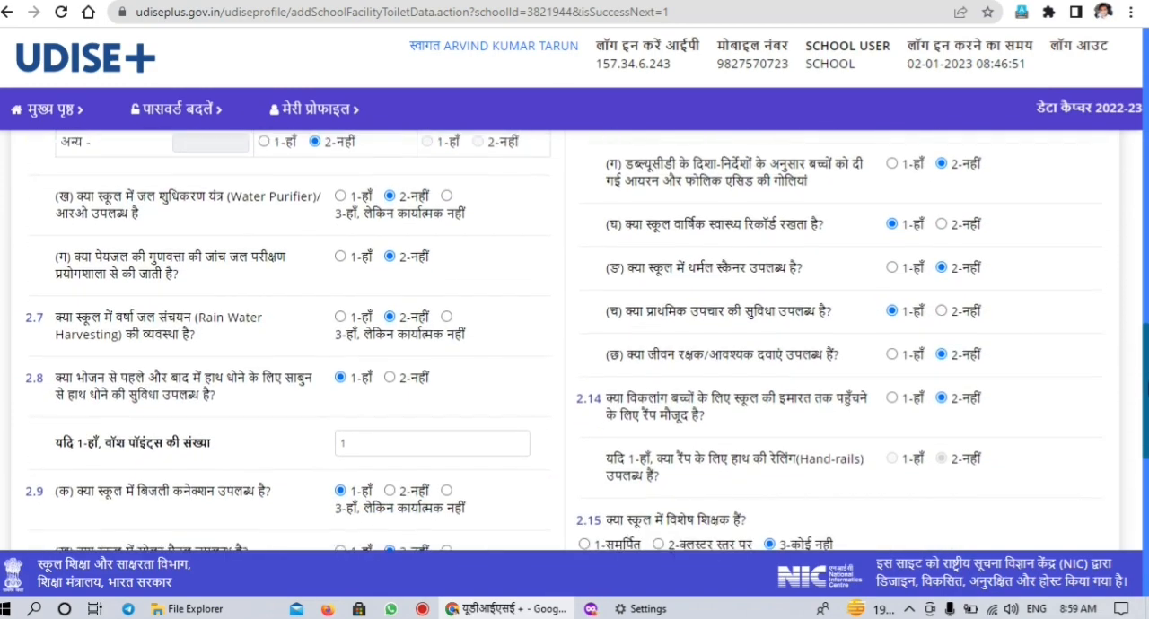
pyautogui.scroll(-1, 1144, 280)
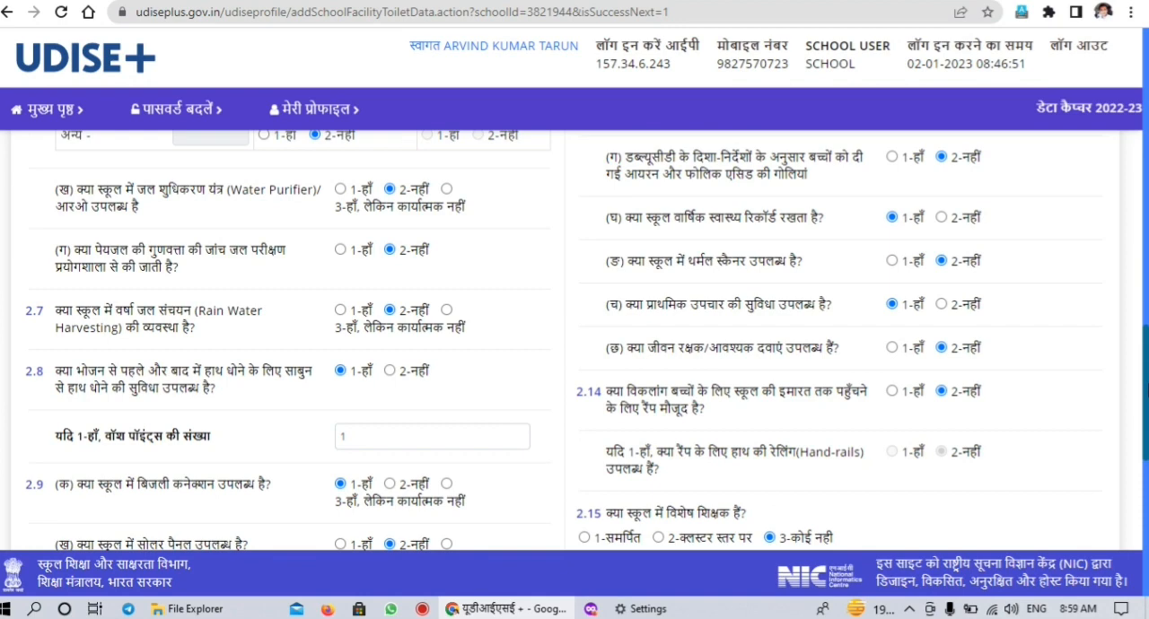
pyautogui.scroll(-1, 1008, 409)
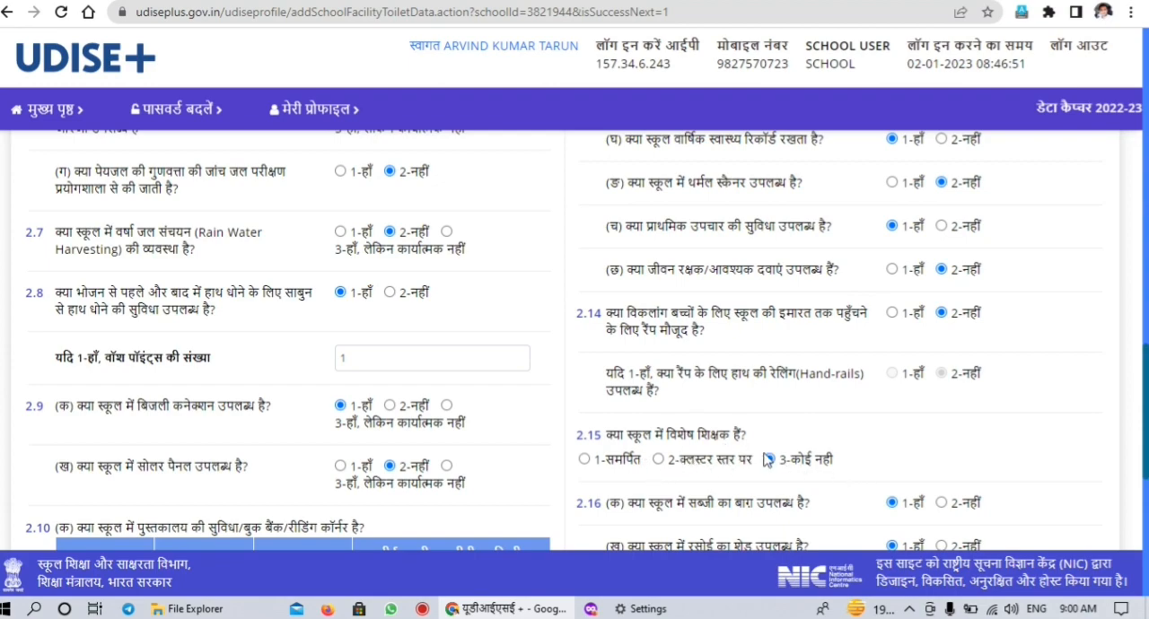
# Review the special educator, kitchen garden, waste bin and student furniture questions in sections 2.15 to 2.18
pyautogui.moveTo(1140, 414); pyautogui.dragTo(1148, 431)
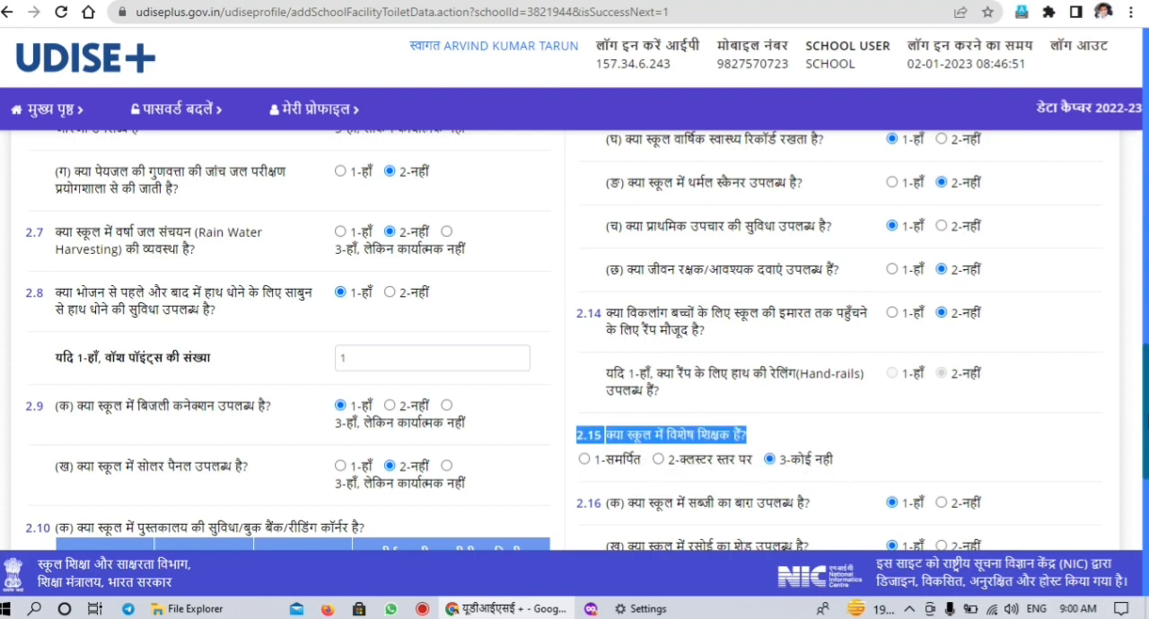
pyautogui.scroll(-3, 574, 341)
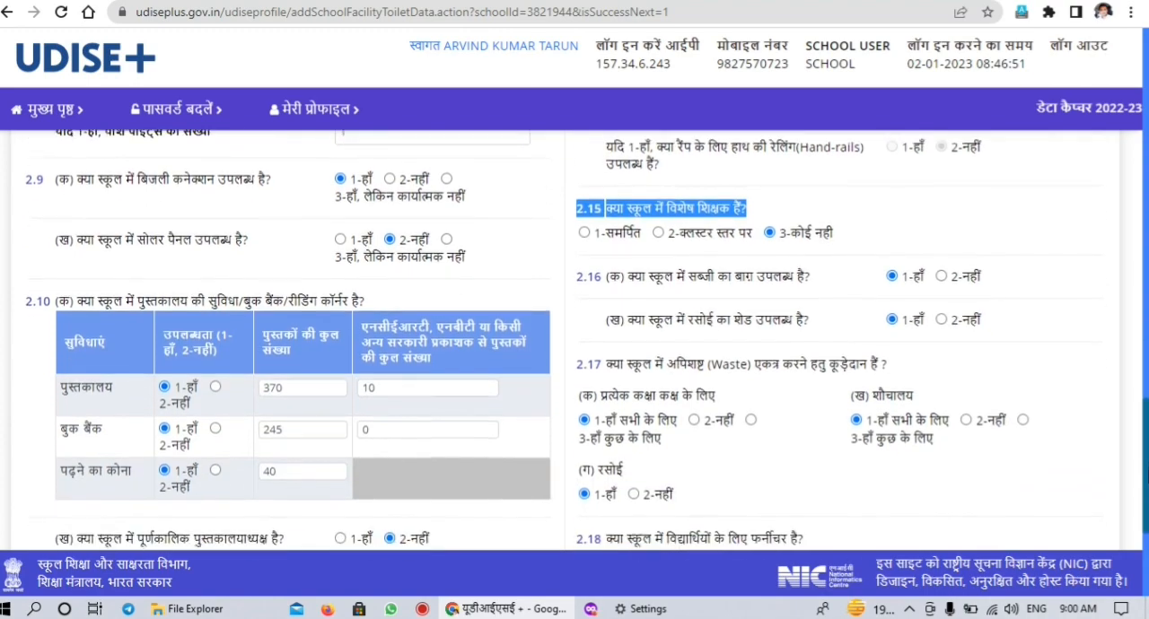
pyautogui.moveTo(1147, 475); pyautogui.dragTo(1147, 479)
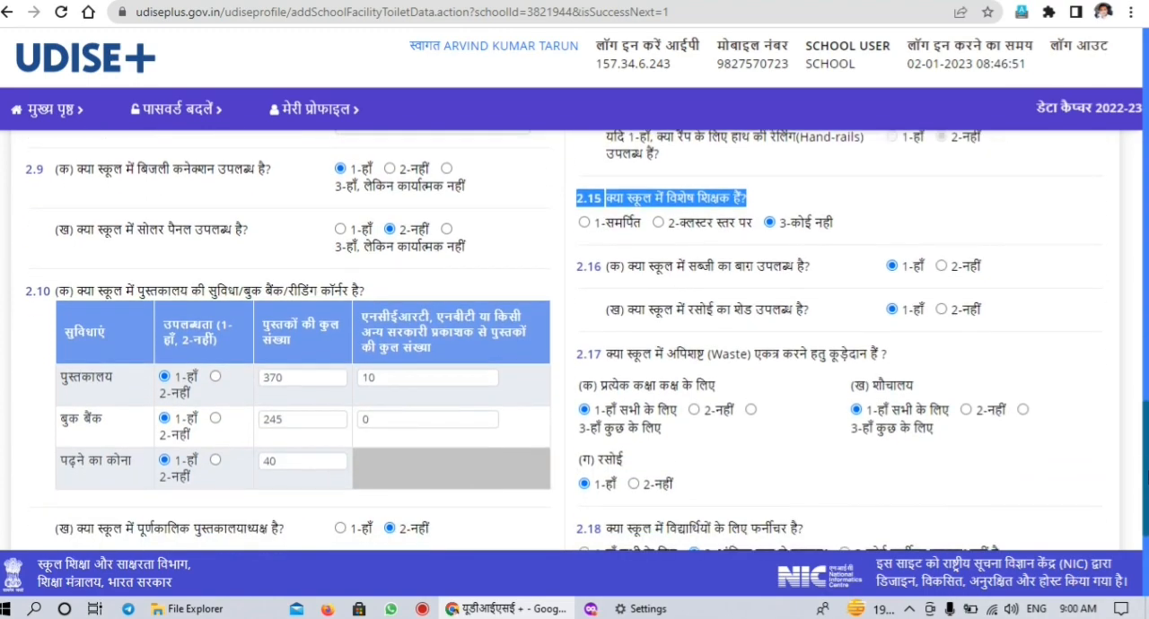
pyautogui.moveTo(1147, 479); pyautogui.dragTo(1147, 522)
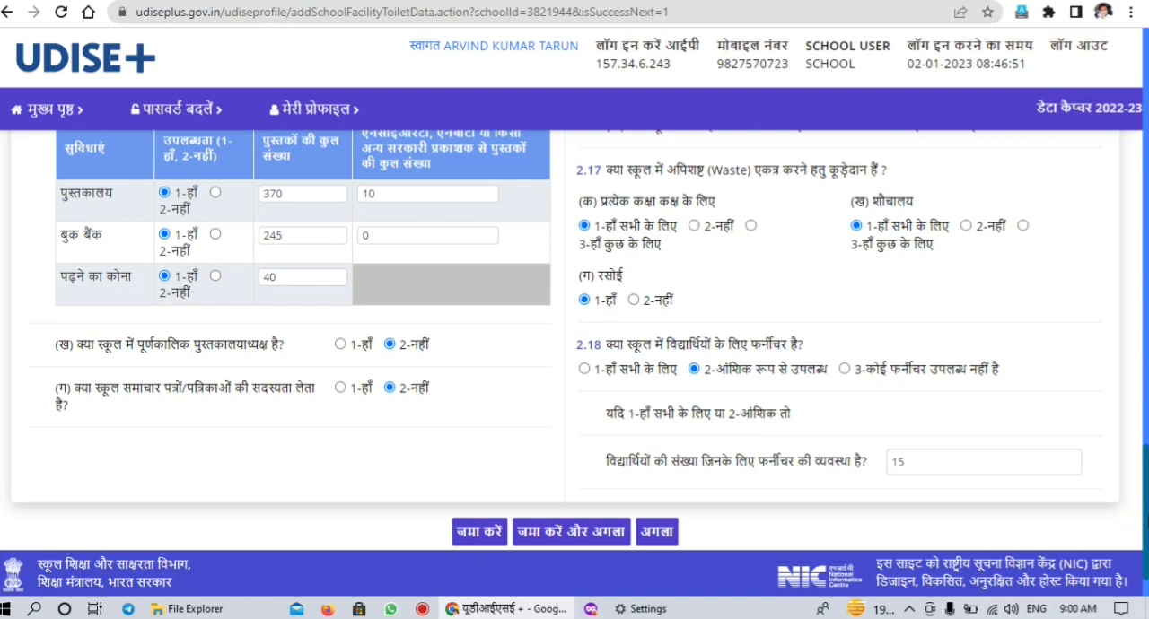
pyautogui.moveTo(1147, 521); pyautogui.dragTo(1147, 537)
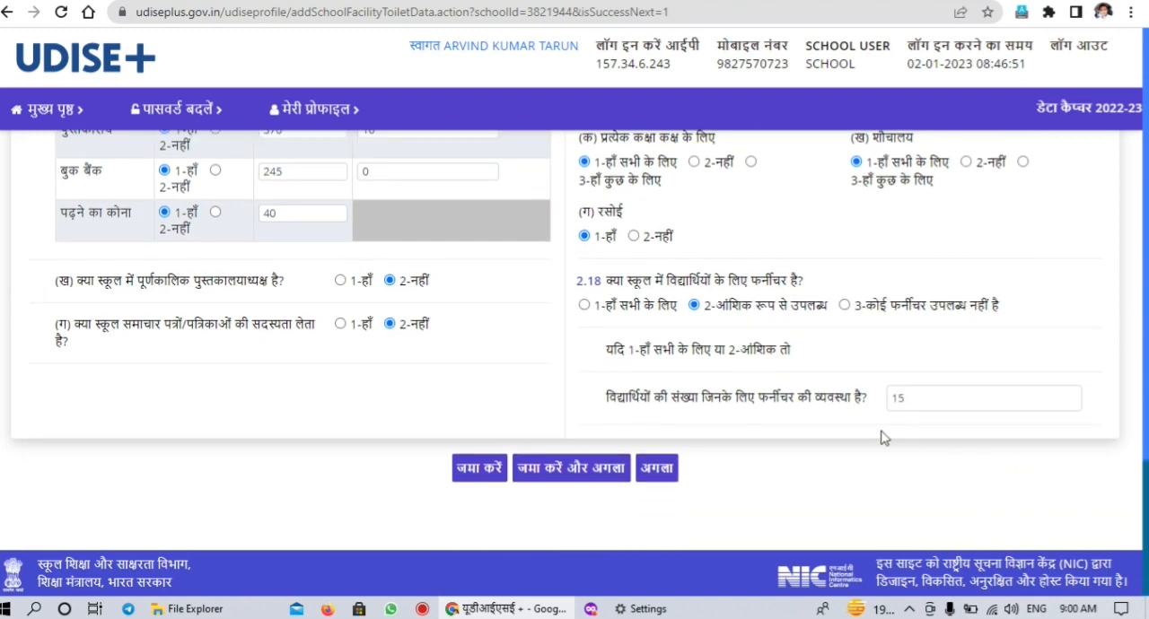
# Proceed to form 2.19 to 2.21 without saving and review the separate rooms, laboratories and equipment questions
pyautogui.click(664, 476)
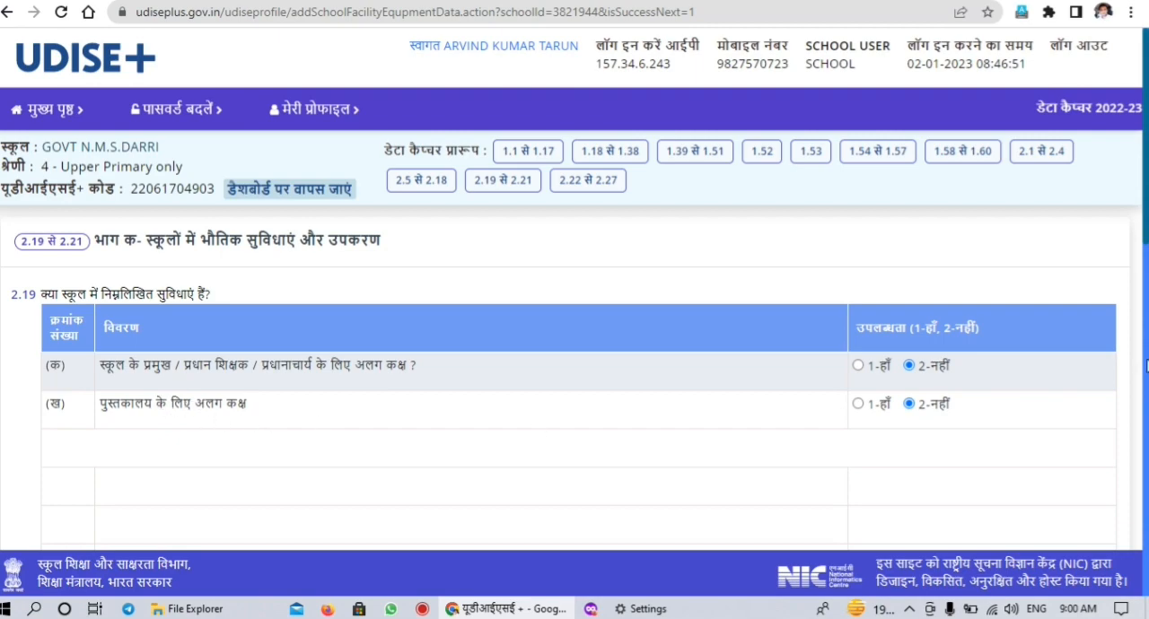
pyautogui.scroll(-5, 222, 419)
pyautogui.moveTo(1146, 356)
pyautogui.mouseDown()
pyautogui.moveTo(1146, 376)
pyautogui.moveTo(1145, 224)
pyautogui.moveTo(1146, 358)
pyautogui.mouseUp()
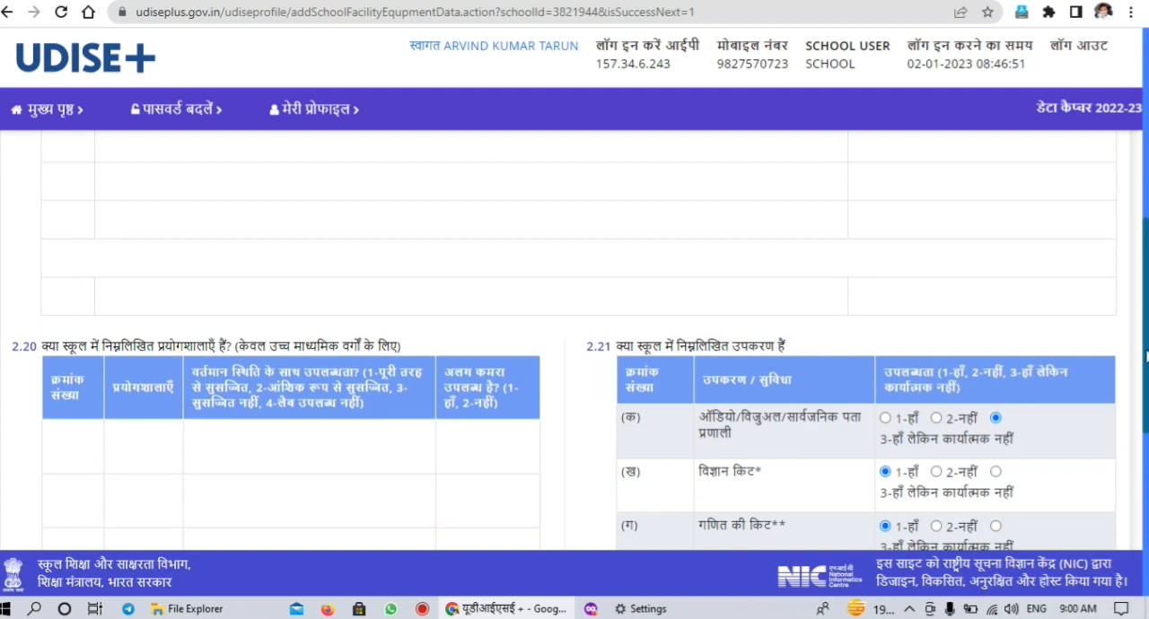
pyautogui.moveTo(1146, 357); pyautogui.dragTo(1147, 516)
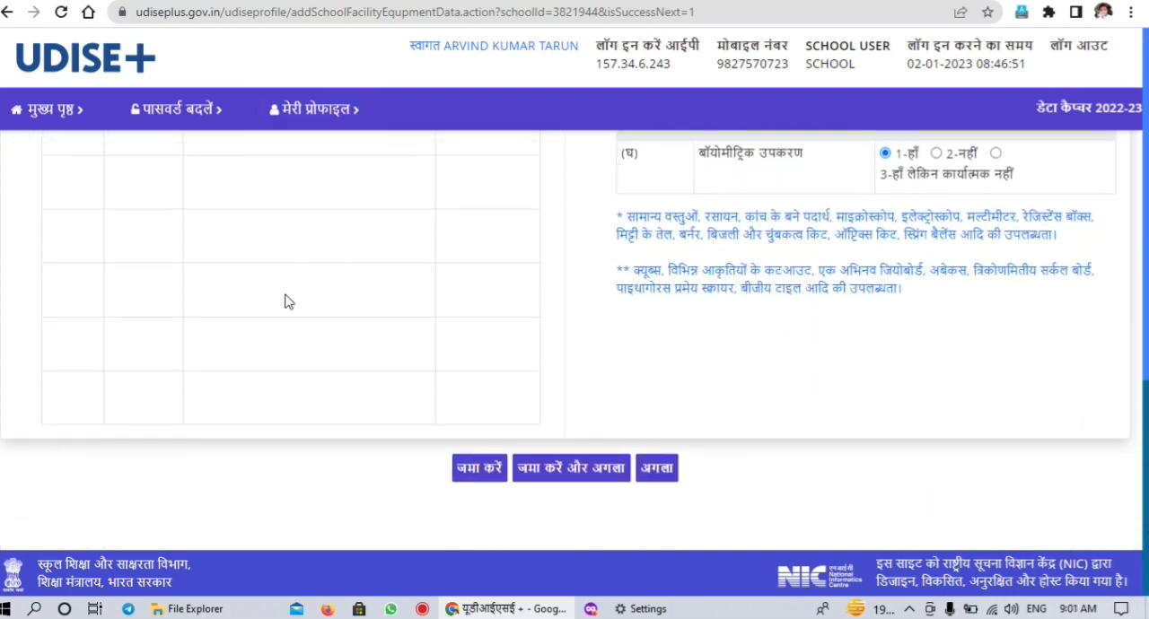
# Proceed to form 2.22 to 2.27 without saving, review the computer and digital initiative questions, and return to the dashboard
pyautogui.click(655, 467)
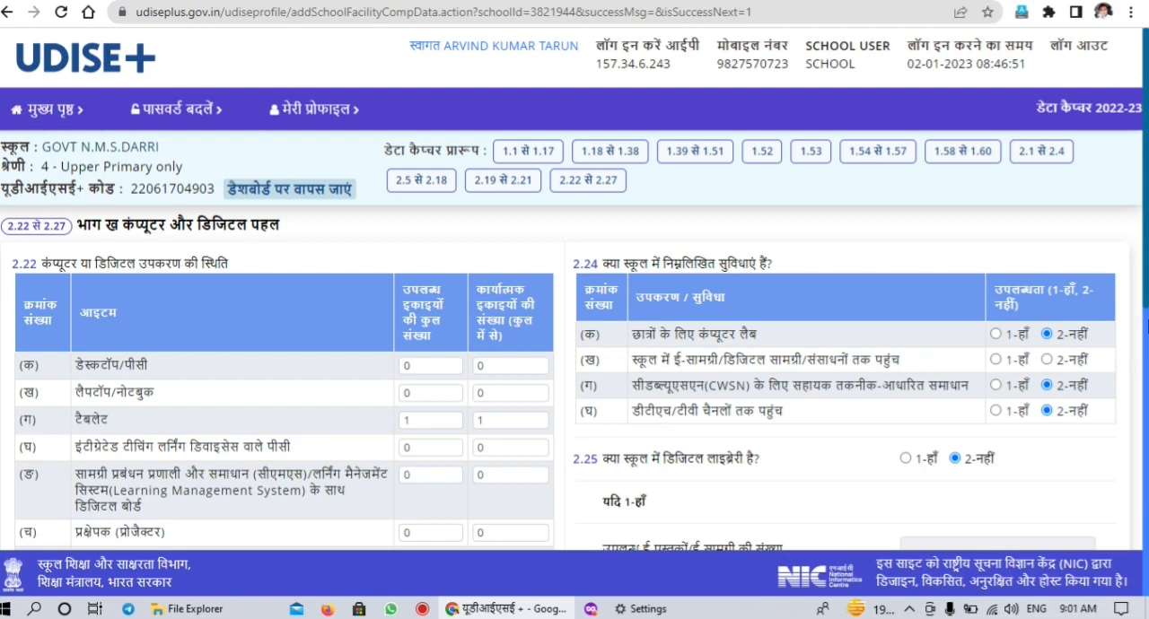
pyautogui.scroll(-2, 1144, 266)
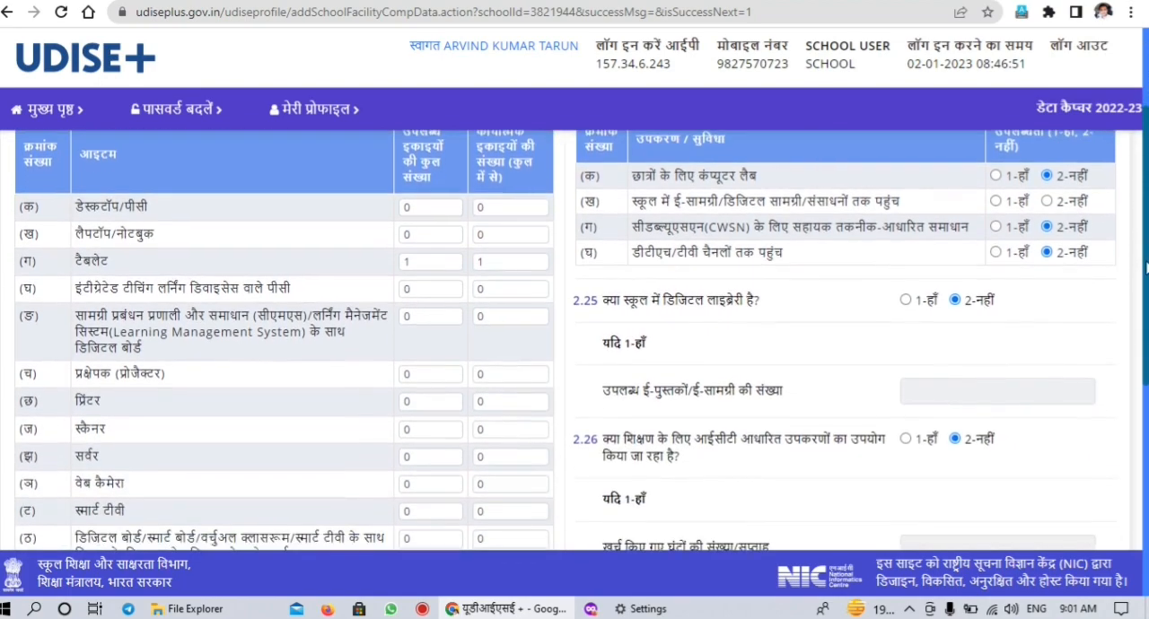
pyautogui.moveTo(1144, 266); pyautogui.dragTo(1145, 299)
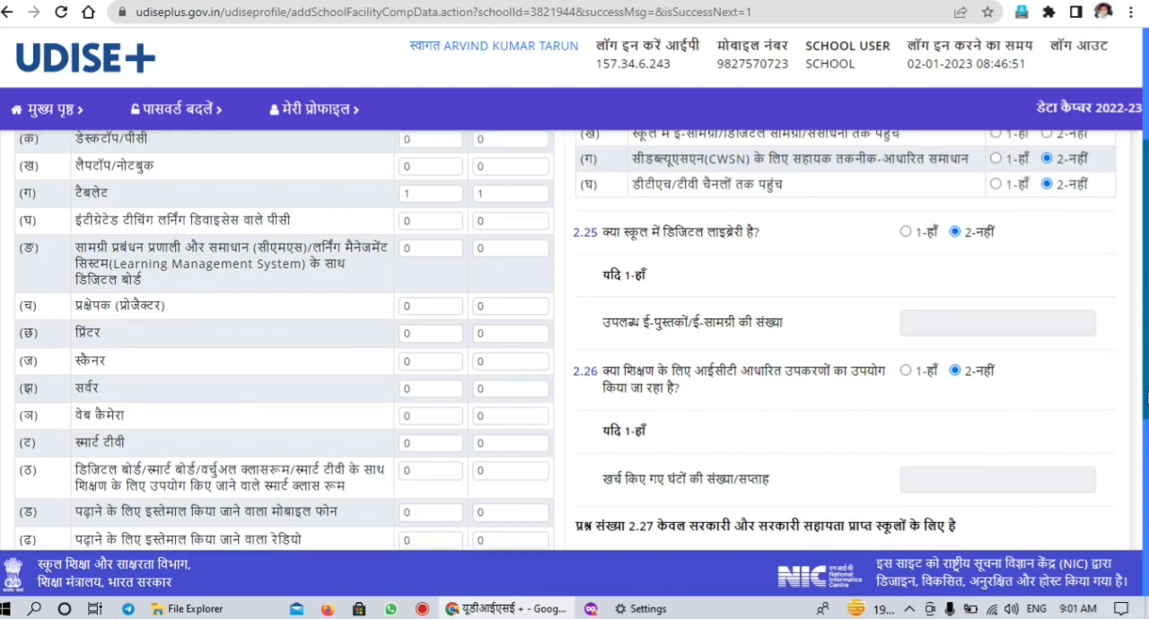
pyautogui.moveTo(1147, 389); pyautogui.dragTo(1147, 567)
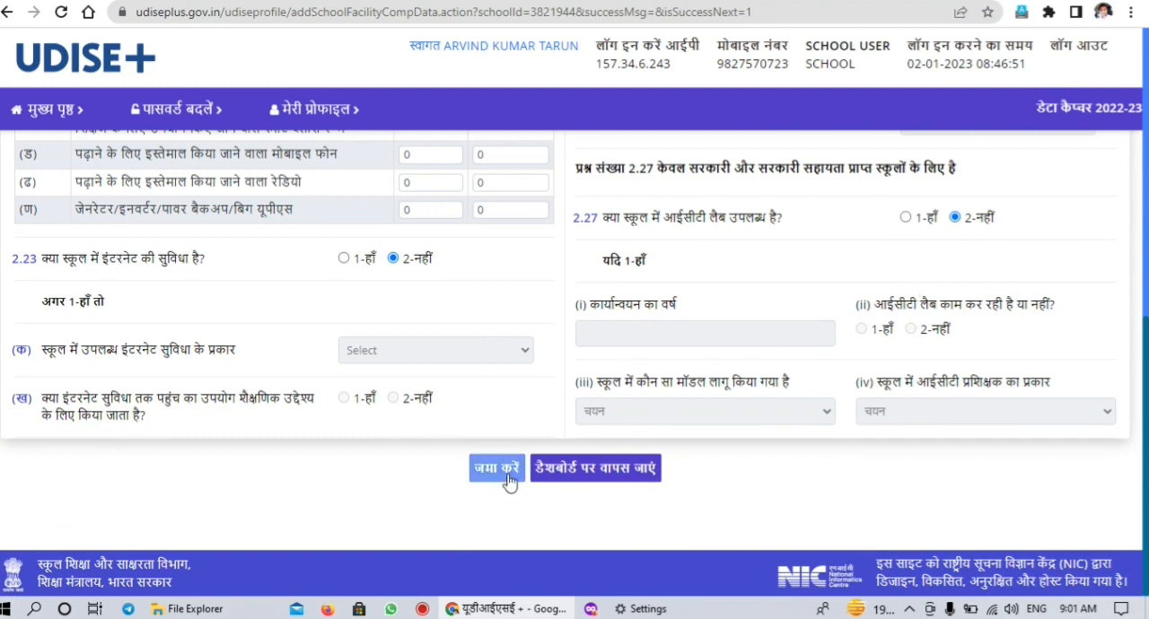
pyautogui.click(607, 479)
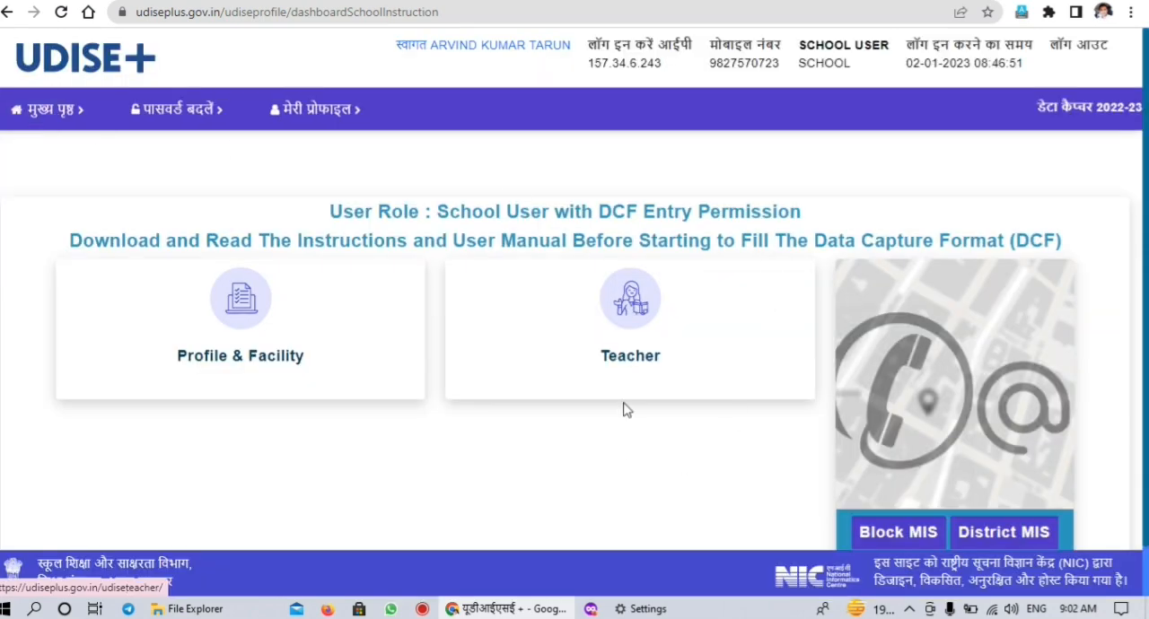
# Open the Teacher module and log in with the prefilled school credentials and the captcha code
pyautogui.click(632, 321)
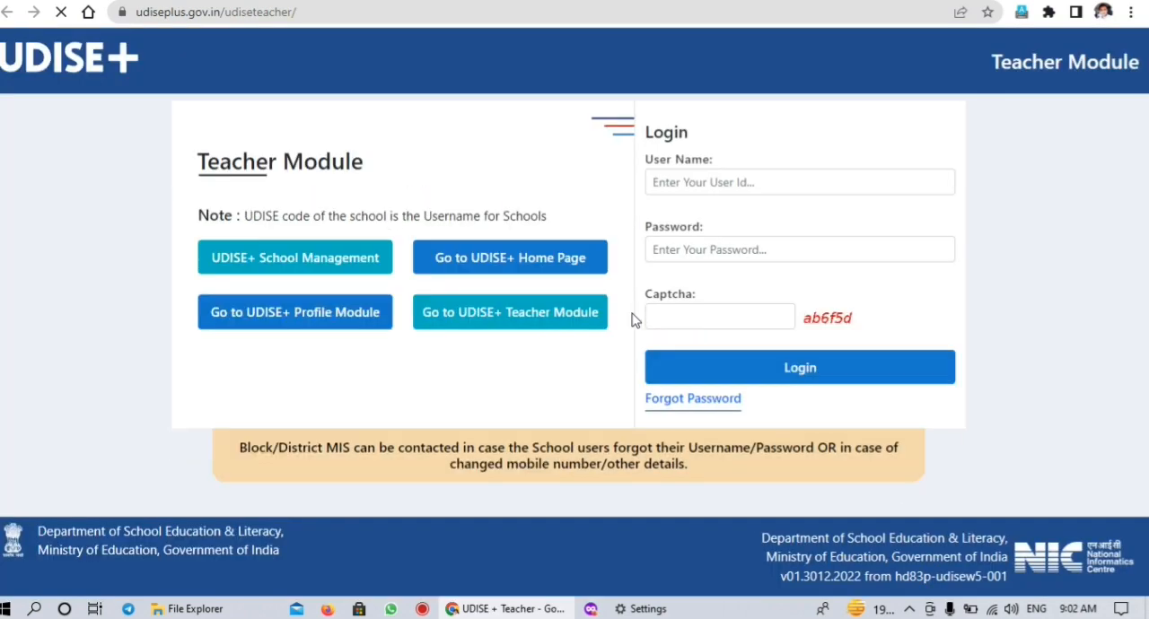
pyautogui.click(746, 317)
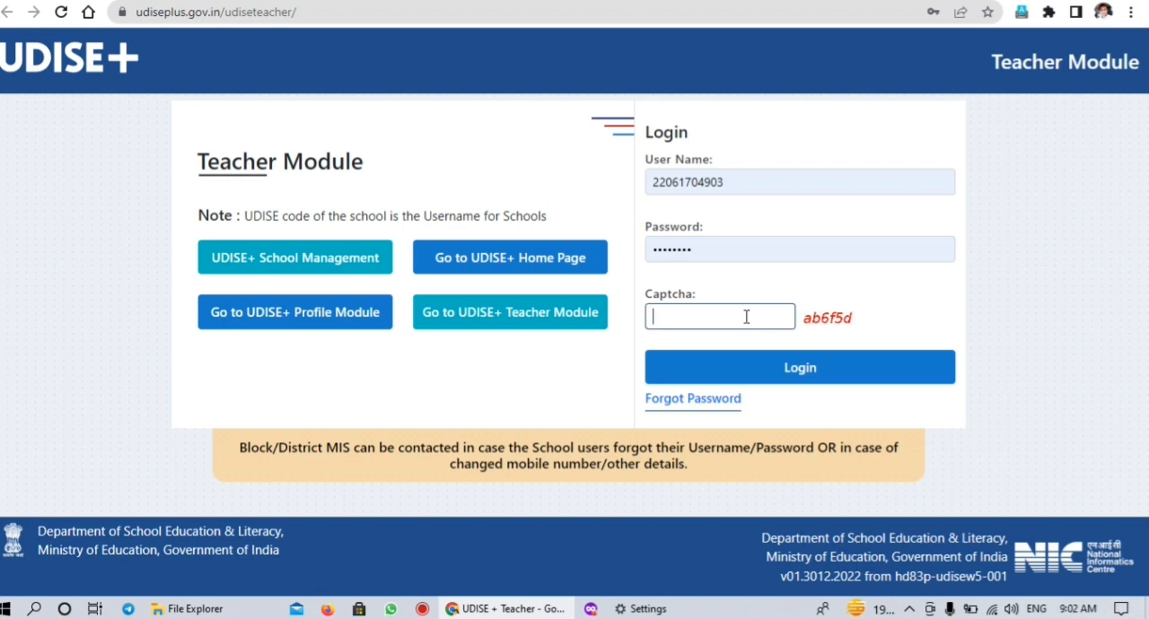
pyautogui.write('b6f5d')
pyautogui.click(814, 379)
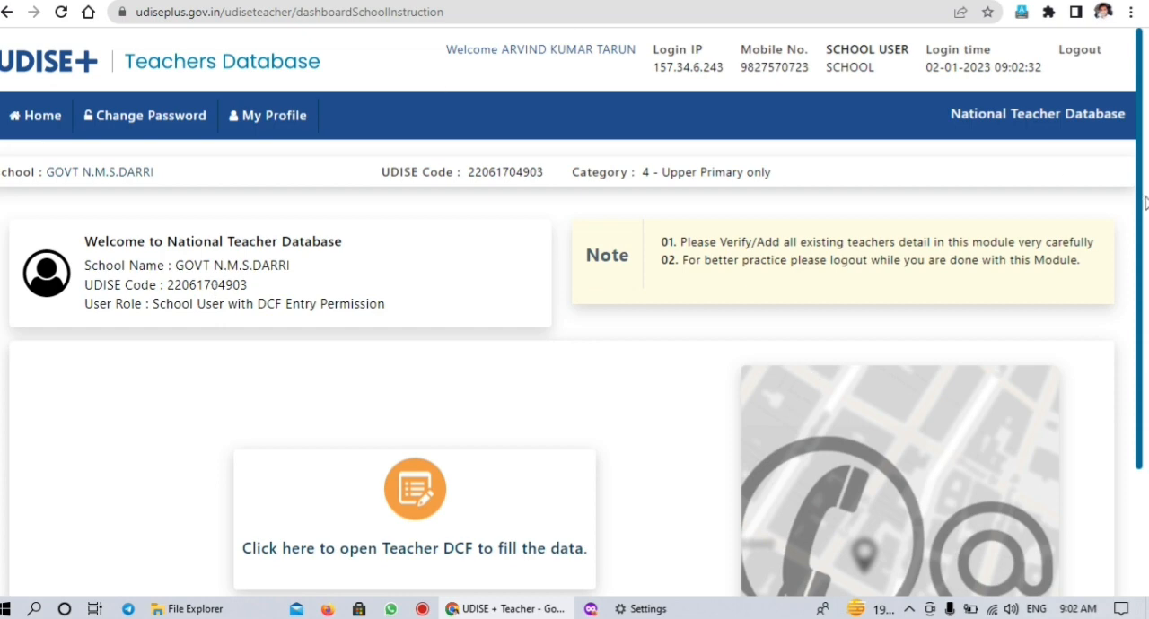
# Open the Teacher DCF and switch the Teacher Summary Report's language to Hindi
pyautogui.scroll(-1, 1145, 305)
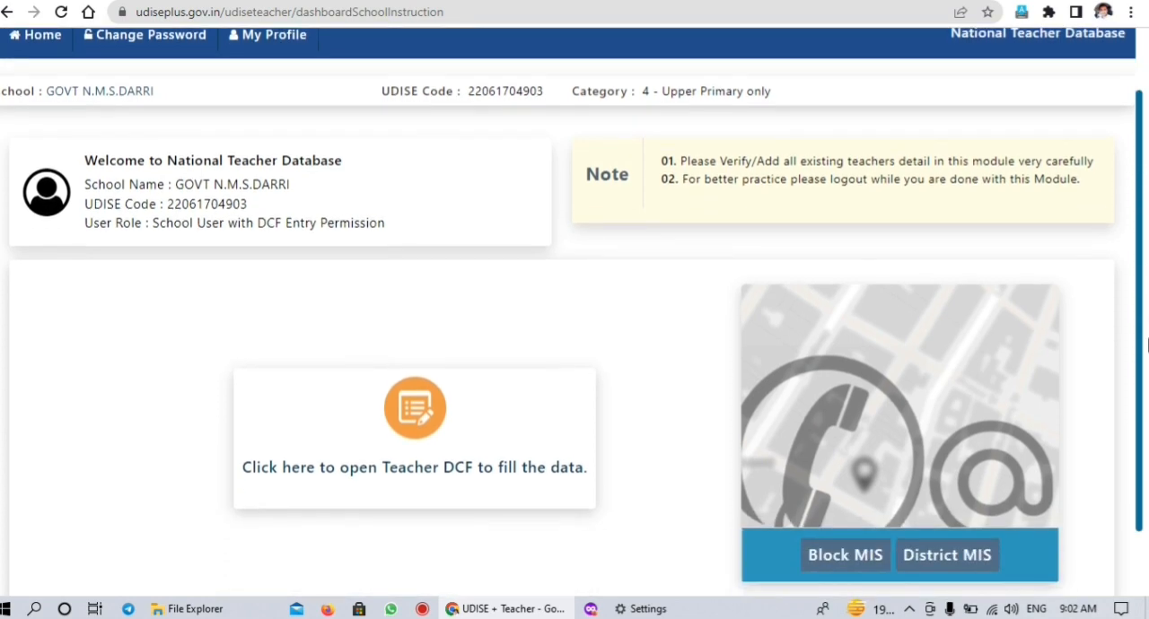
pyautogui.moveTo(1145, 344); pyautogui.dragTo(1145, 410)
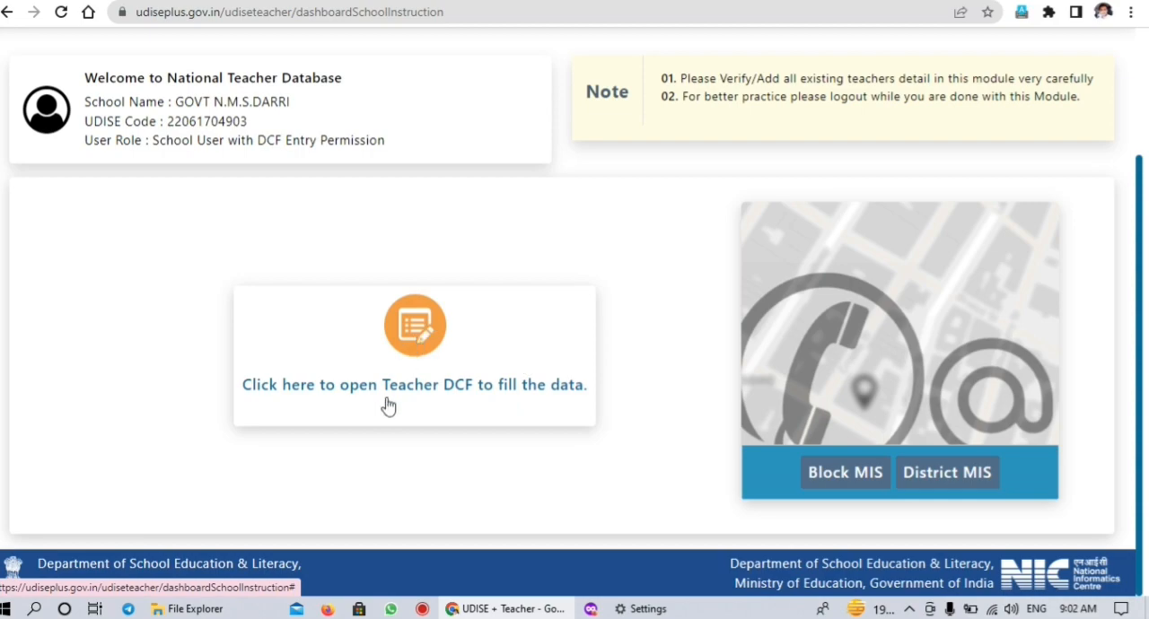
pyautogui.click(441, 397)
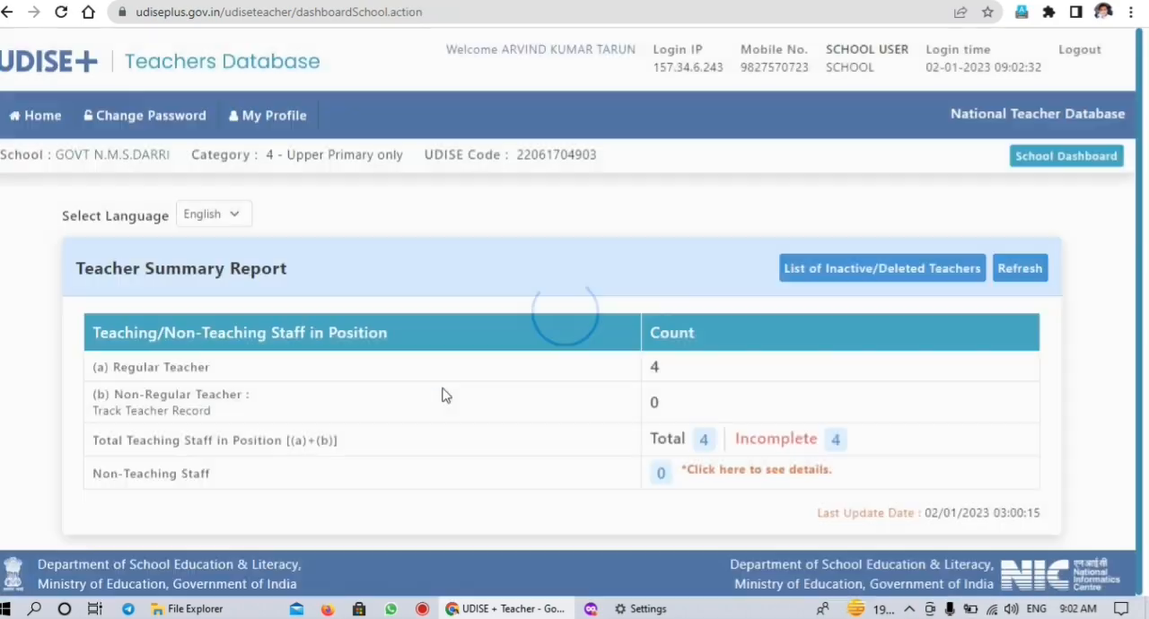
pyautogui.click(240, 214)
pyautogui.click(236, 252)
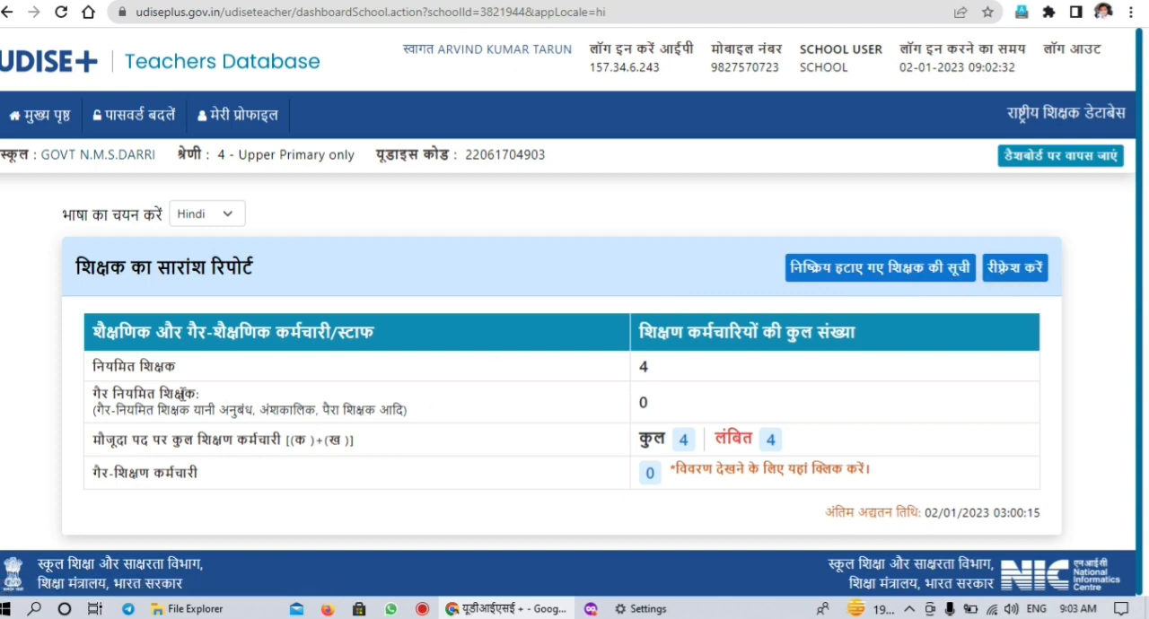
# Open the list of pending teachers and review the blank General Profile form for adding a teacher
pyautogui.click(772, 442)
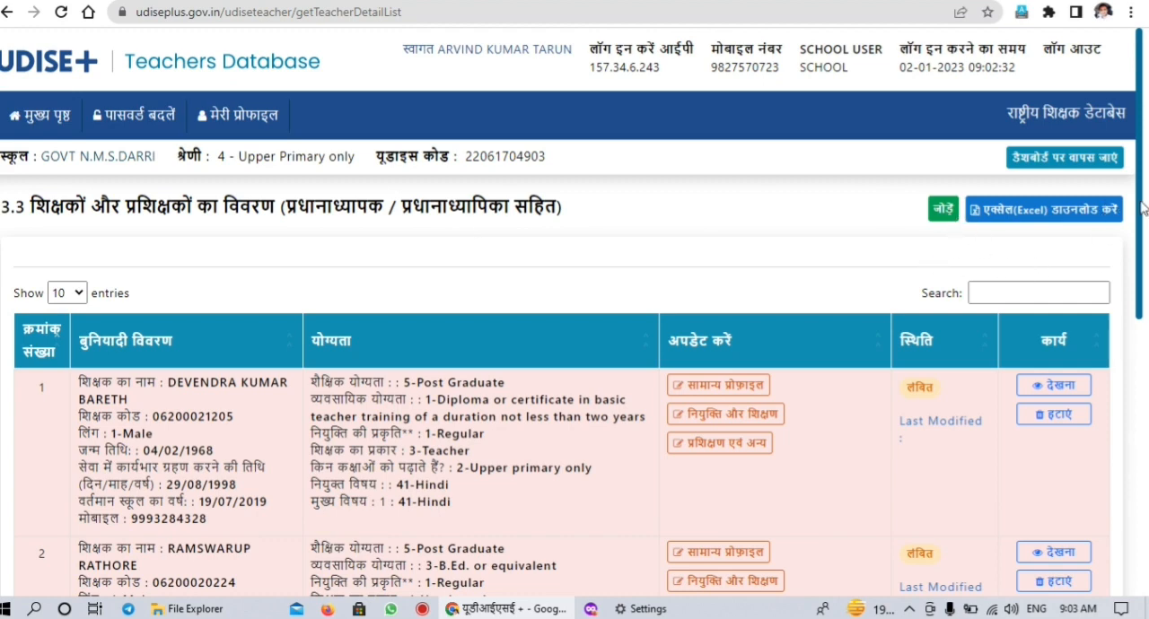
pyautogui.click(940, 211)
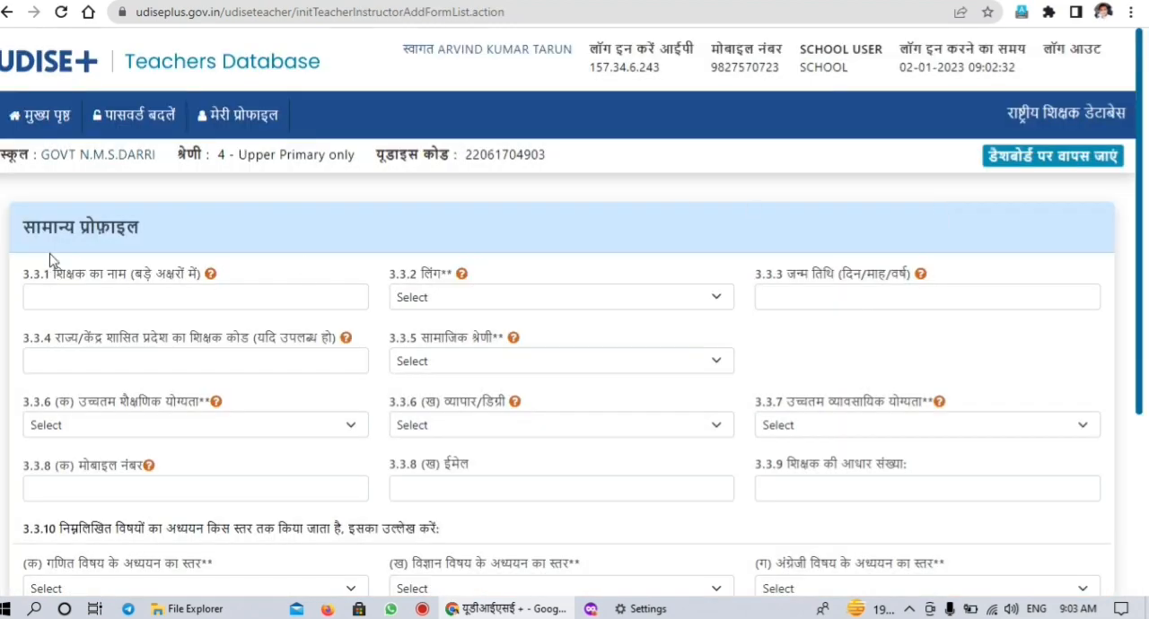
pyautogui.moveTo(1145, 298); pyautogui.dragTo(1144, 231)
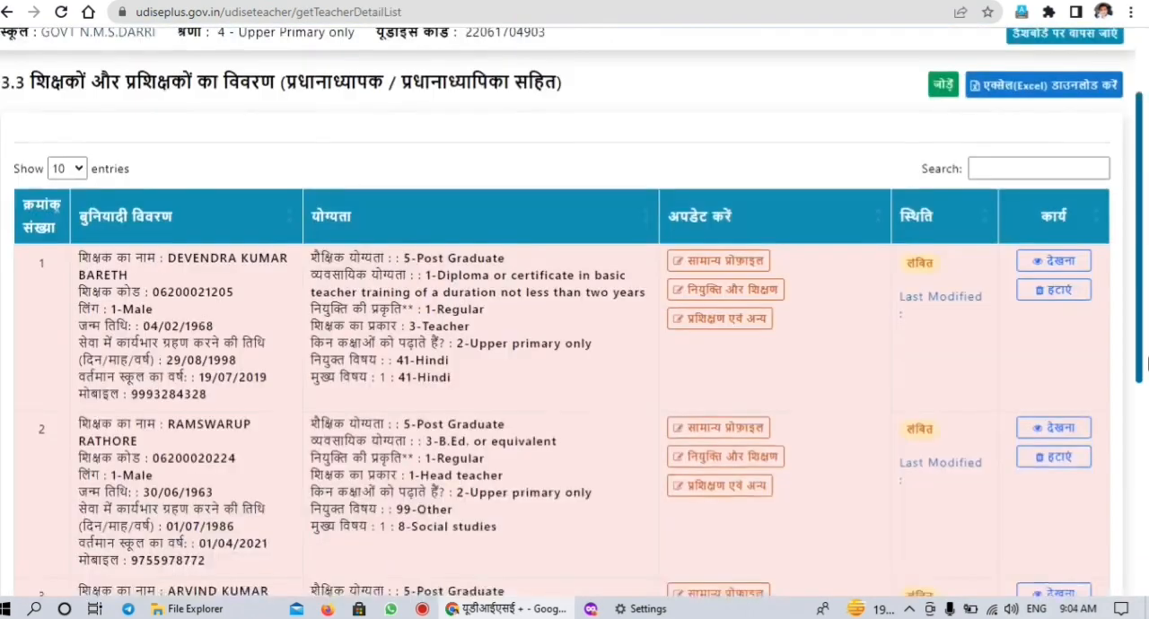
pyautogui.moveTo(1144, 276); pyautogui.dragTo(1144, 312)
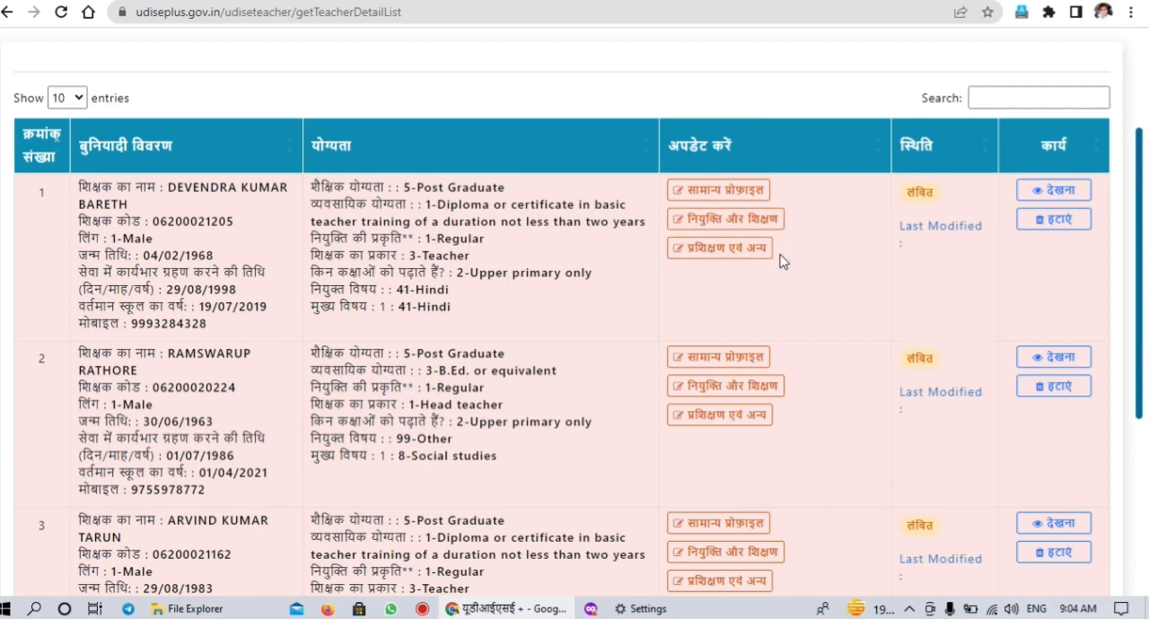
# In the first teacher's General Profile, set the trade/degree in field 3.3.6 (ख) to 1-M.A and update the profile
pyautogui.click(721, 192)
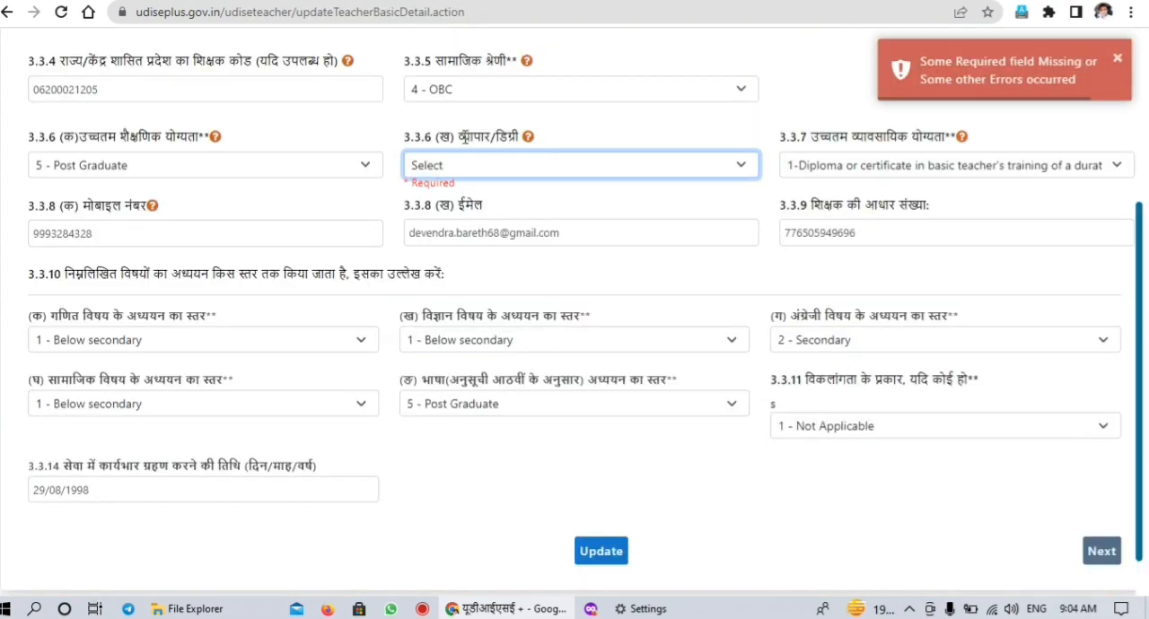
pyautogui.click(631, 169)
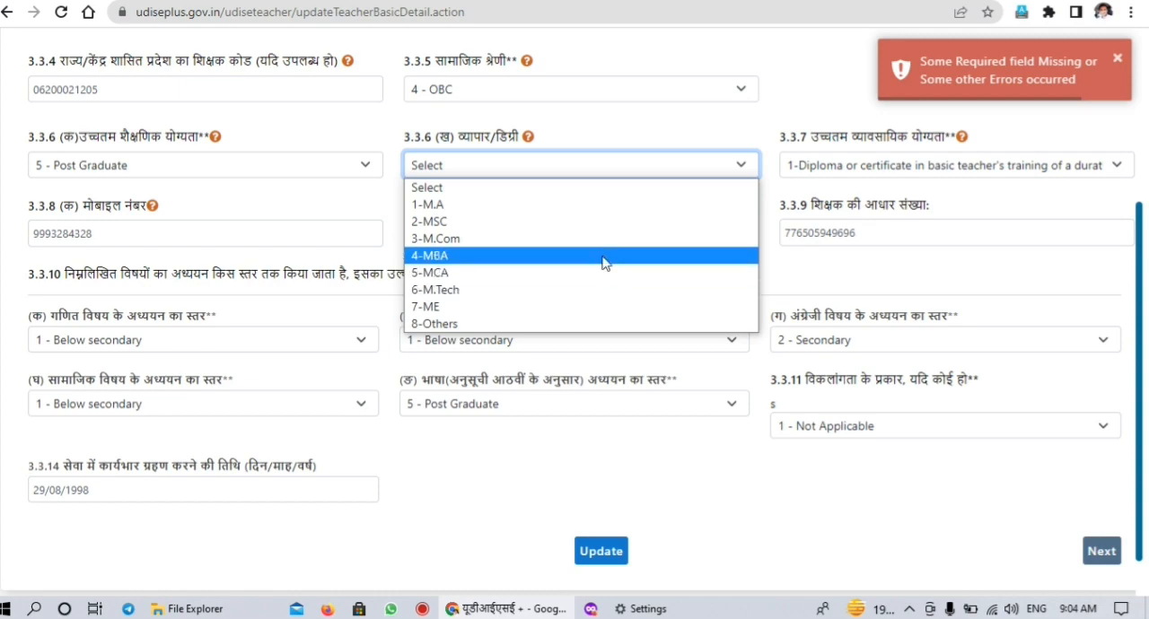
pyautogui.click(605, 207)
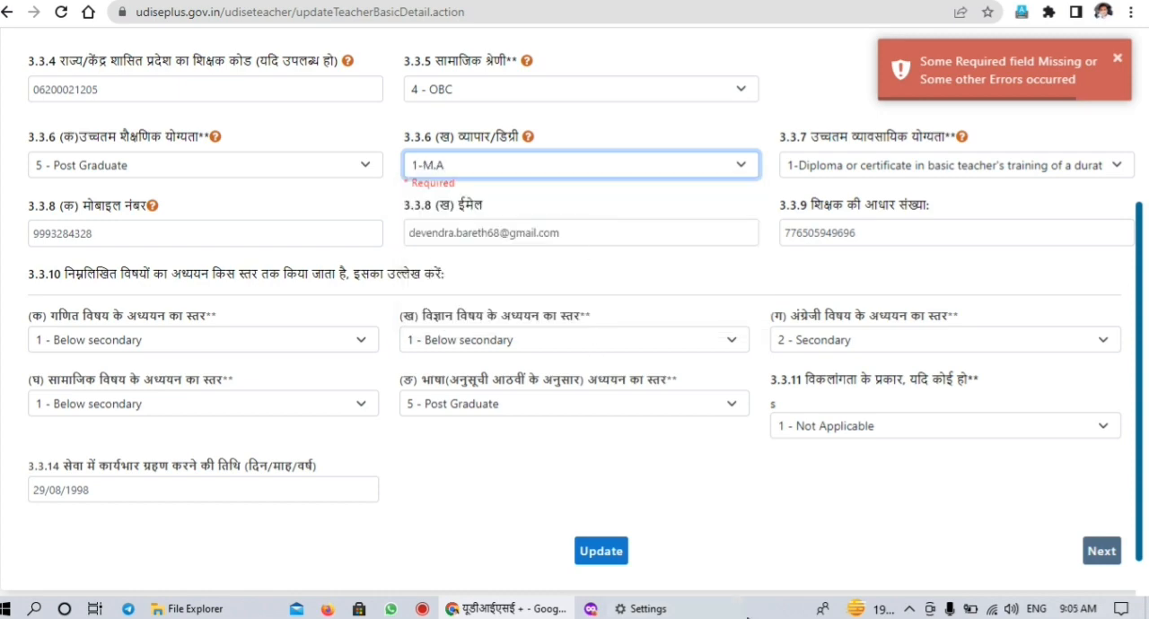
pyautogui.click(610, 553)
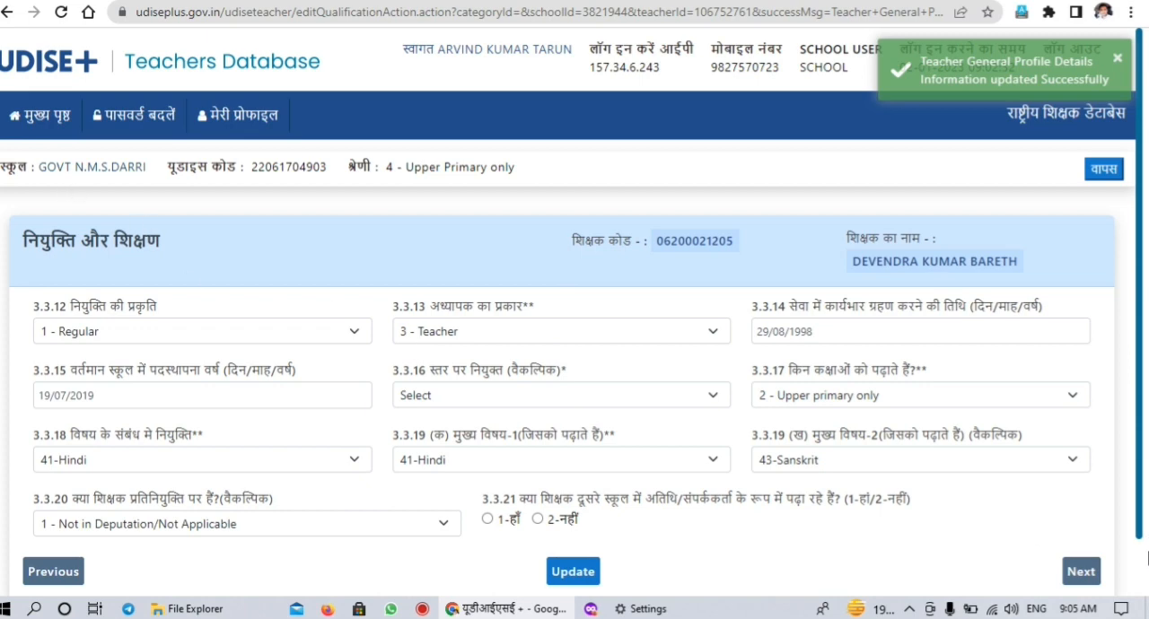
# Try to update the first teacher's appointment and teaching details, and review the update status of the teachers in list 3.3
pyautogui.scroll(-1, 1141, 475)
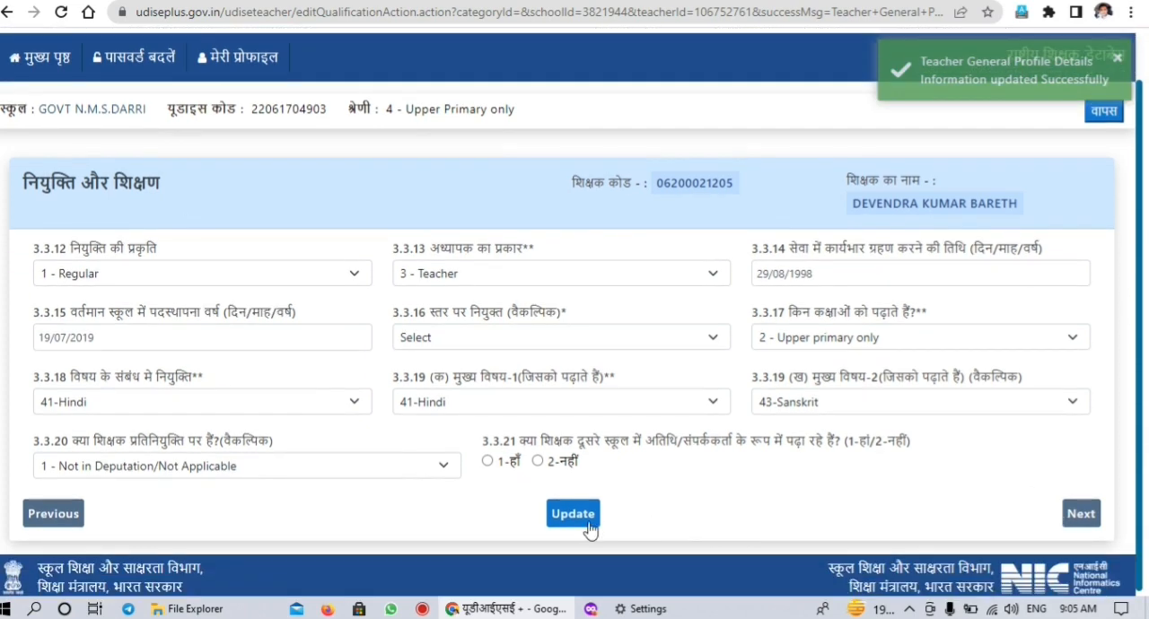
pyautogui.click(573, 514)
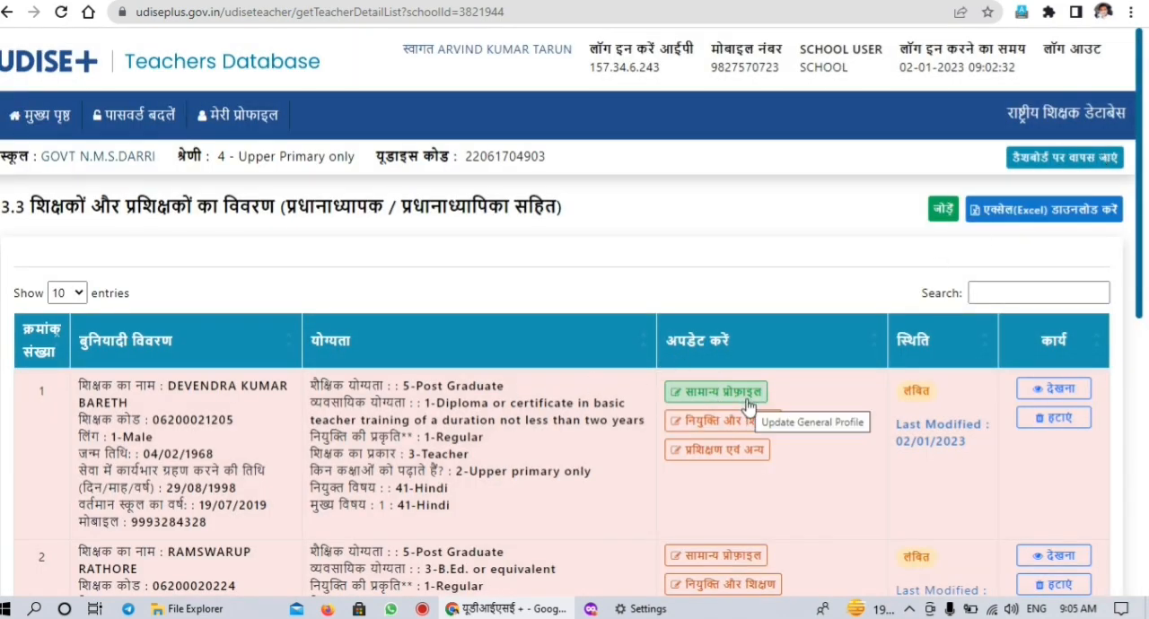
pyautogui.moveTo(1142, 280); pyautogui.dragTo(1111, 542)
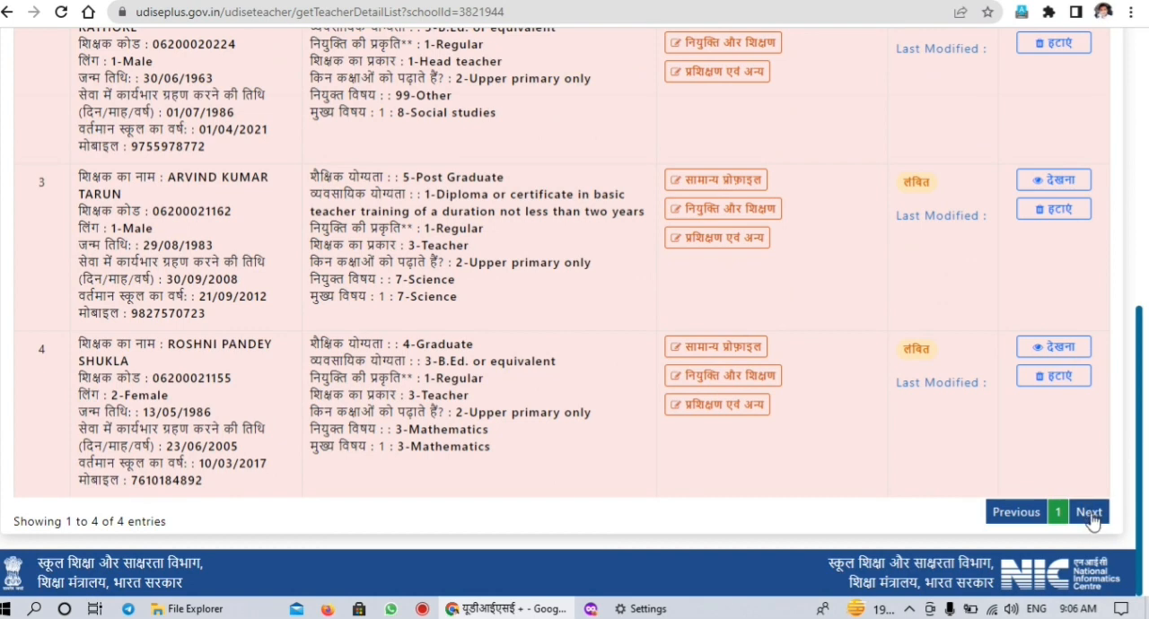
pyautogui.moveTo(1144, 456); pyautogui.dragTo(1113, 125)
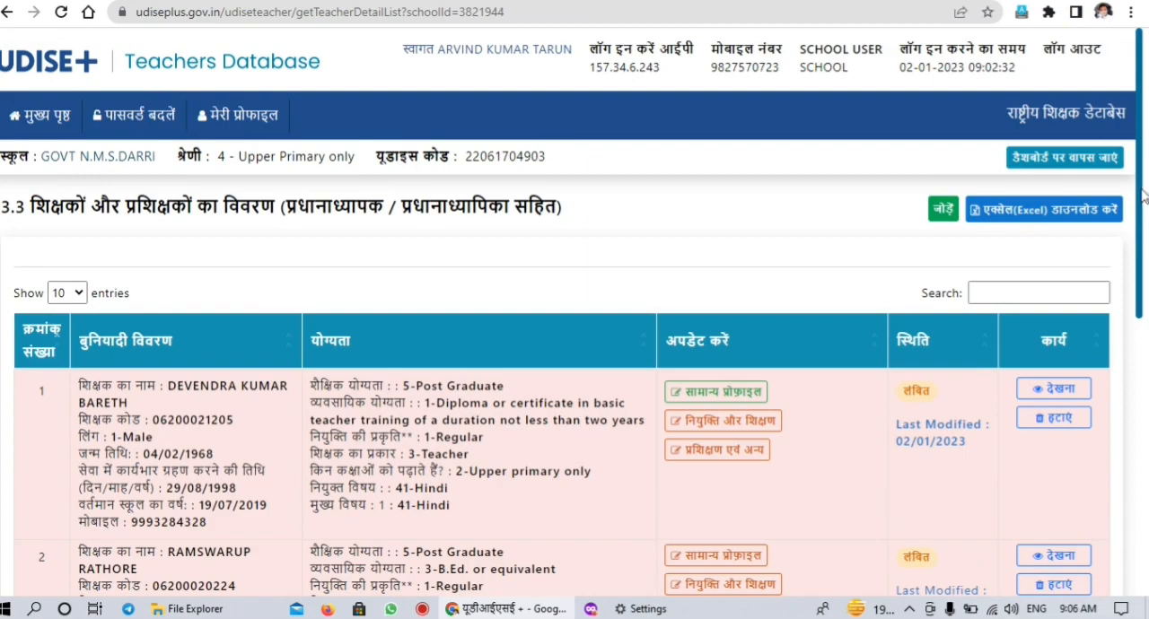
pyautogui.moveTo(1142, 197); pyautogui.dragTo(1124, 153)
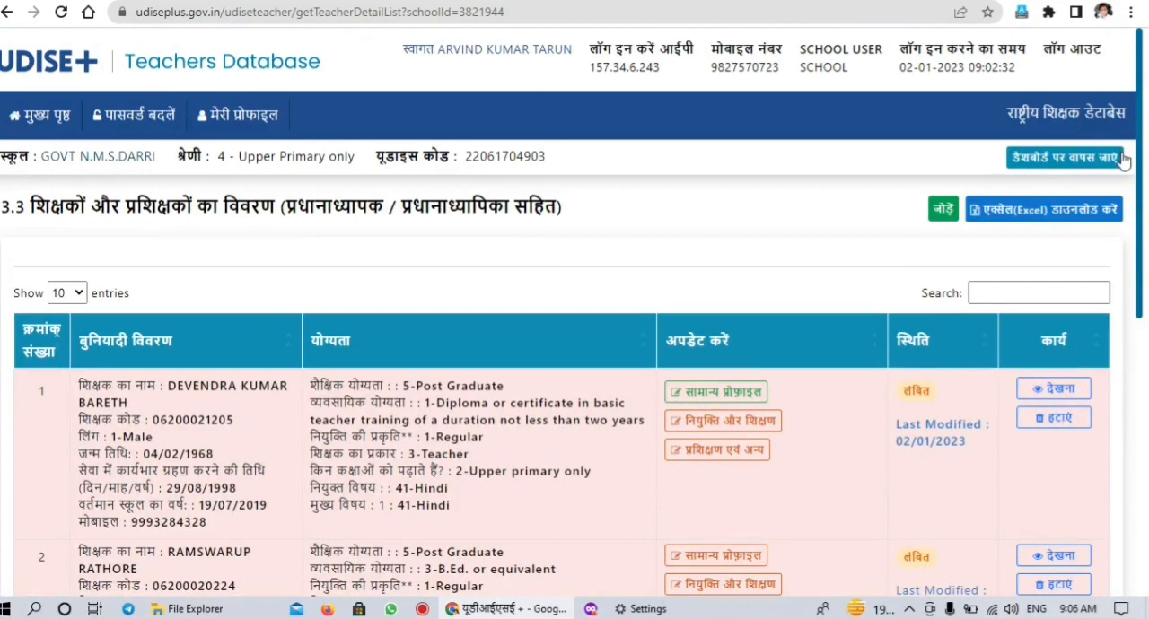